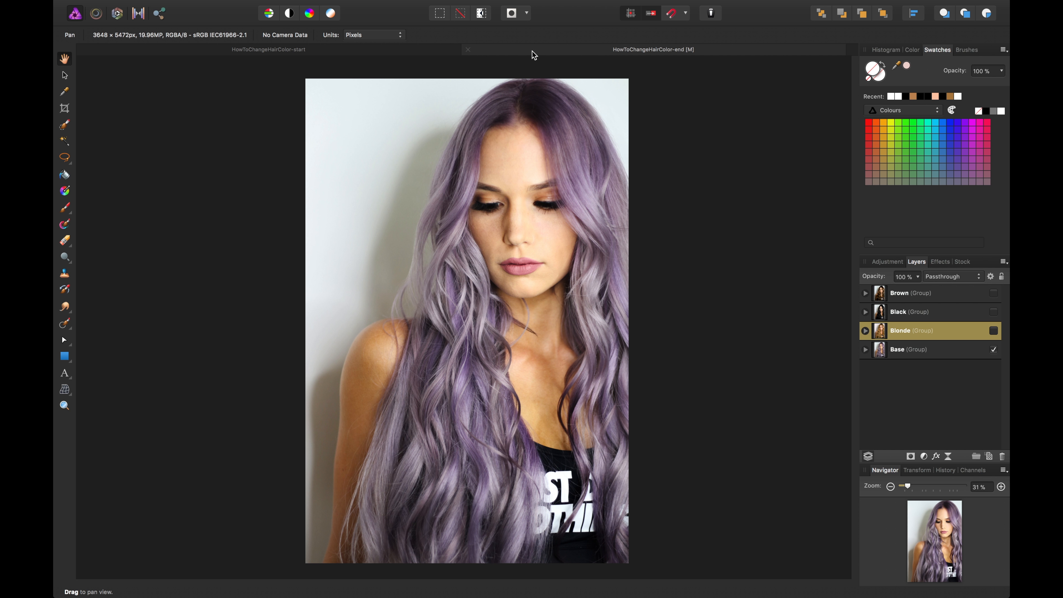
# Step: In the HowToChangeHairColor-start document, delete the Brown, Black and Blonde groups, keeping only the Base group
pyautogui.click(357, 53)
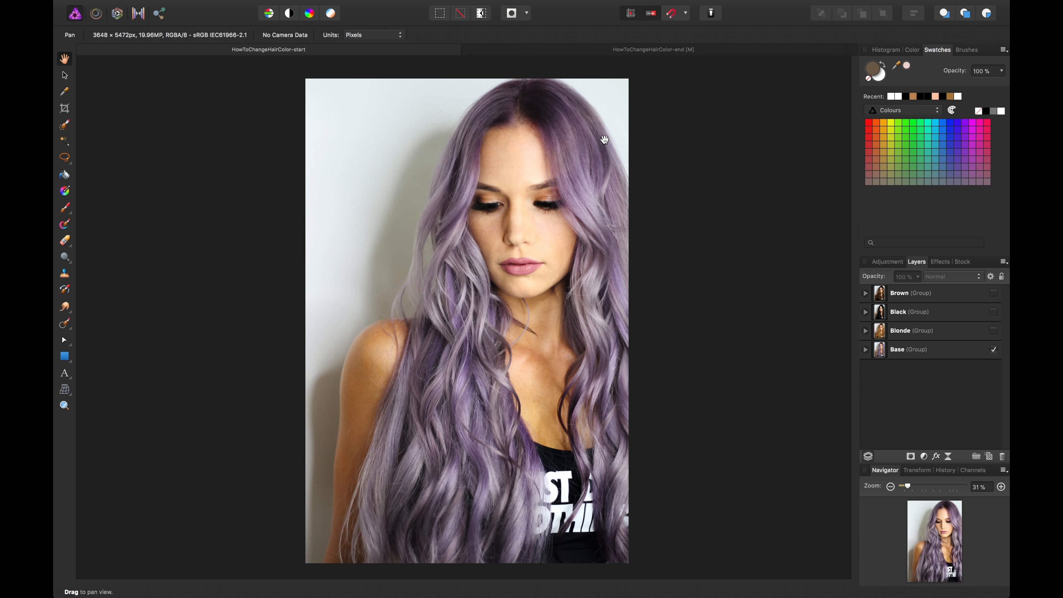
pyautogui.click(955, 333)
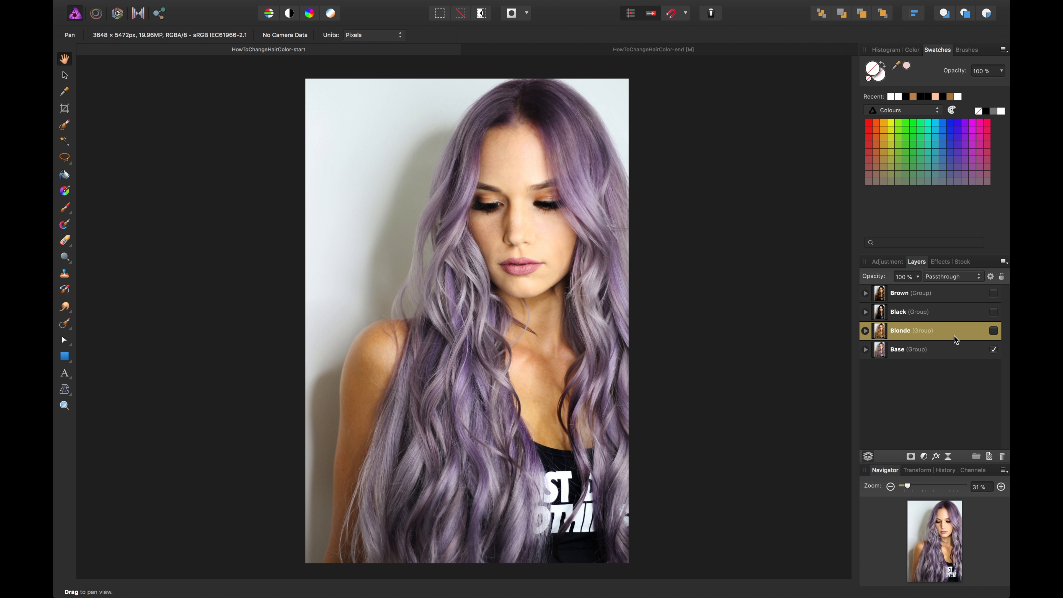
pyautogui.keyDown('shift'); pyautogui.click(943, 301); pyautogui.keyUp('shift')
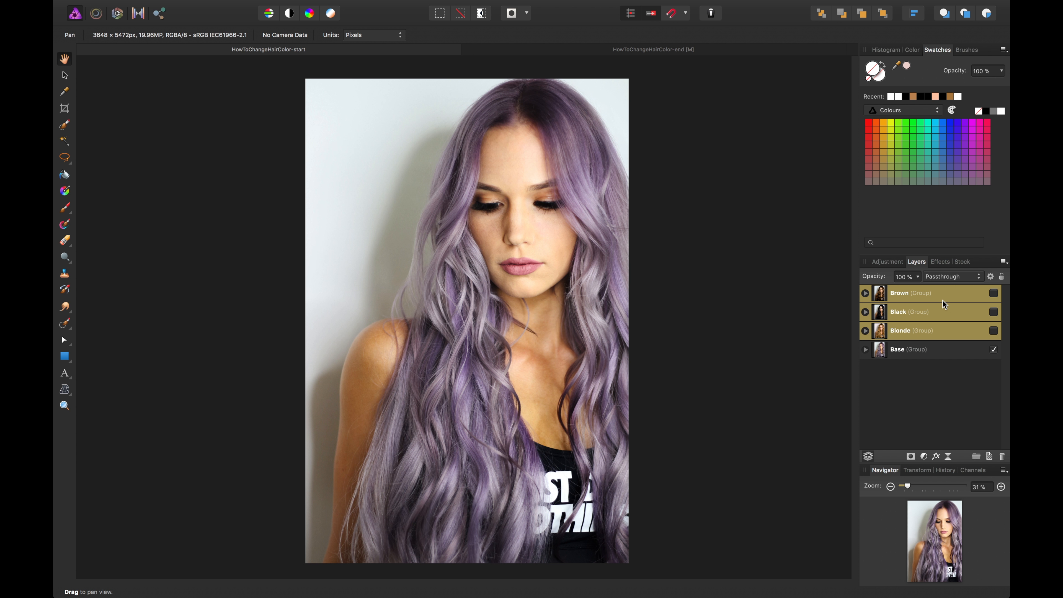
pyautogui.press('Delete')
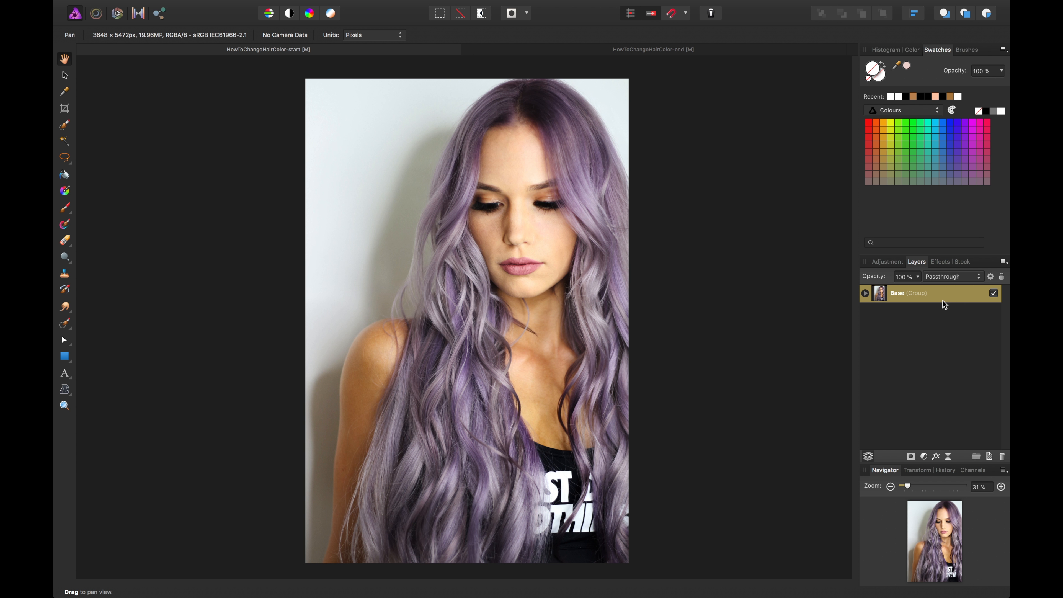
# Step: Save the document as HowToChangeHairColor and check the contents of the Base group
pyautogui.press('super+s')
pyautogui.press('Escape')
pyautogui.click(866, 298)
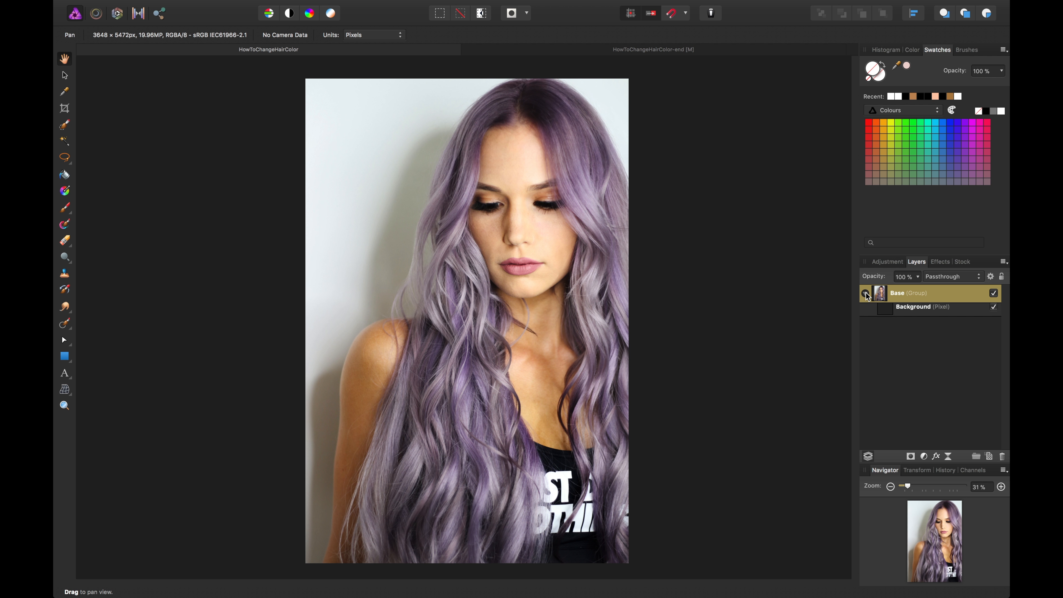
pyautogui.click(913, 307)
pyautogui.click(865, 294)
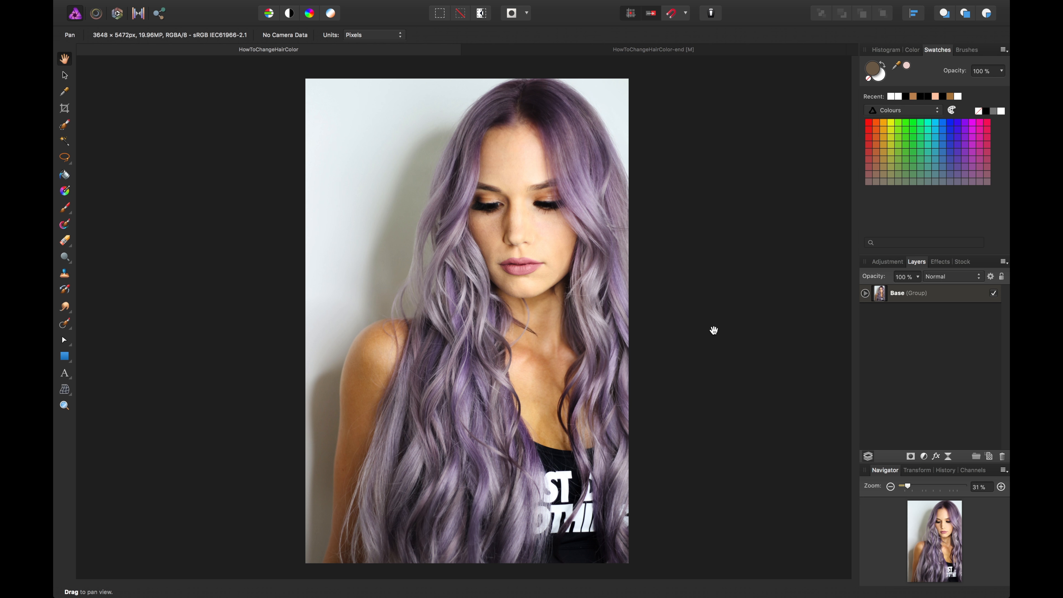
# Step: Add a Recolor adjustment above the Base group with a hue of 35.8° and a saturation of 60%
pyautogui.click(939, 293)
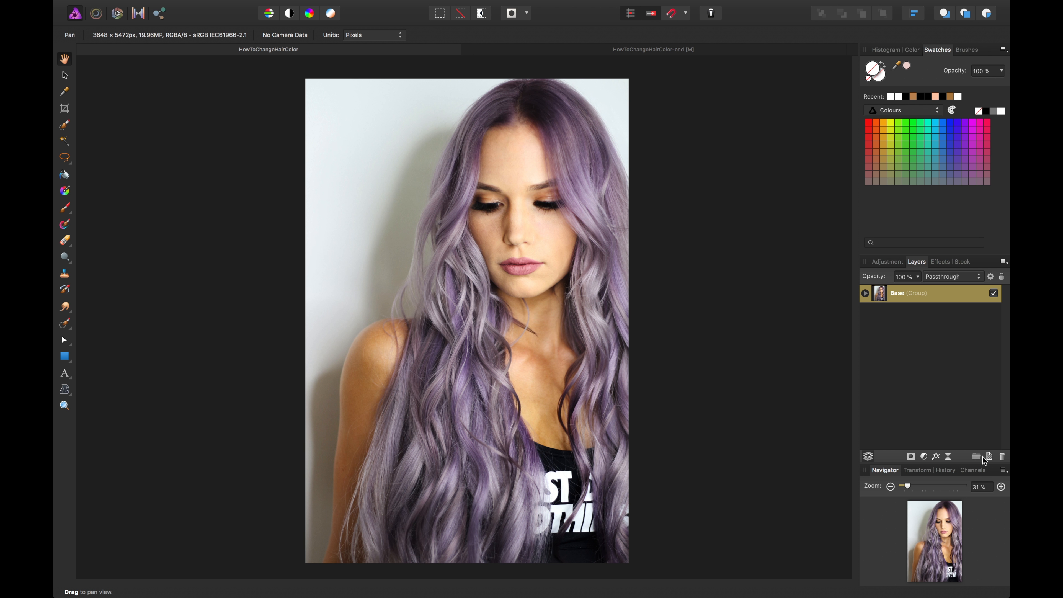
pyautogui.click(925, 457)
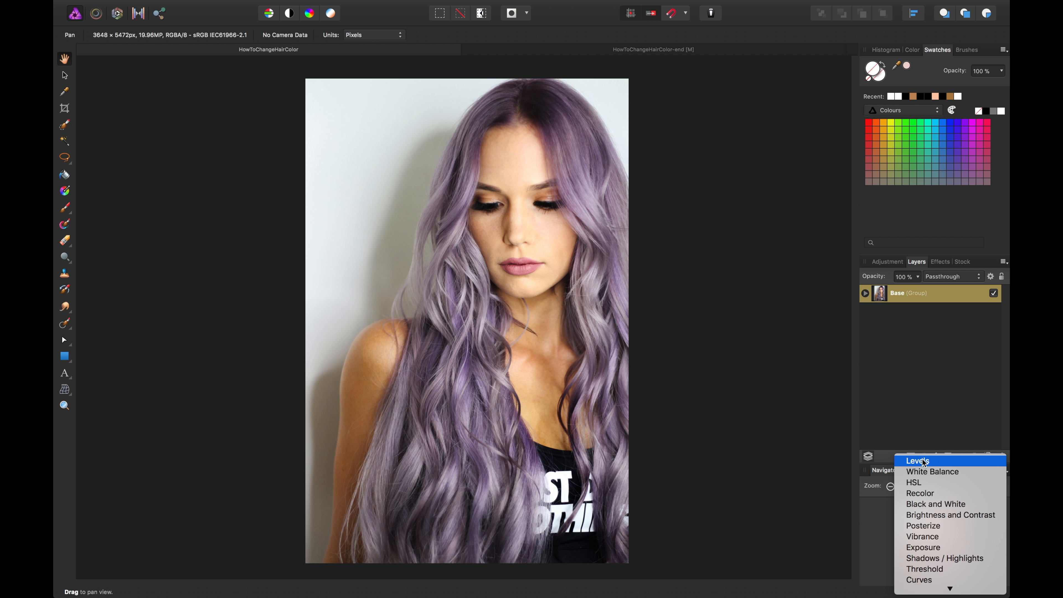
pyautogui.click(928, 495)
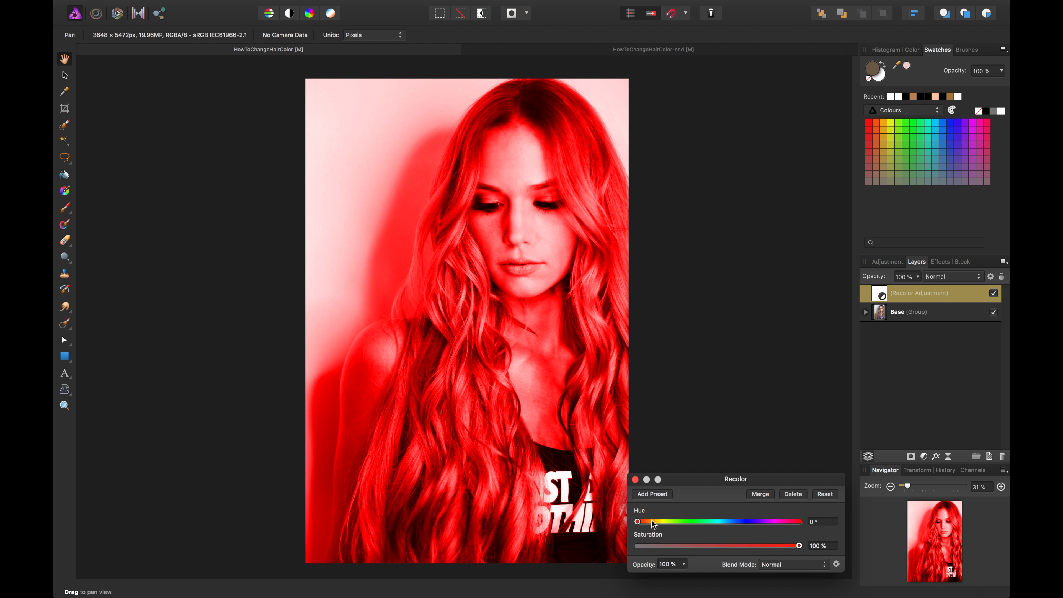
pyautogui.moveTo(652, 522); pyautogui.dragTo(654, 523)
pyautogui.moveTo(761, 545); pyautogui.dragTo(731, 549)
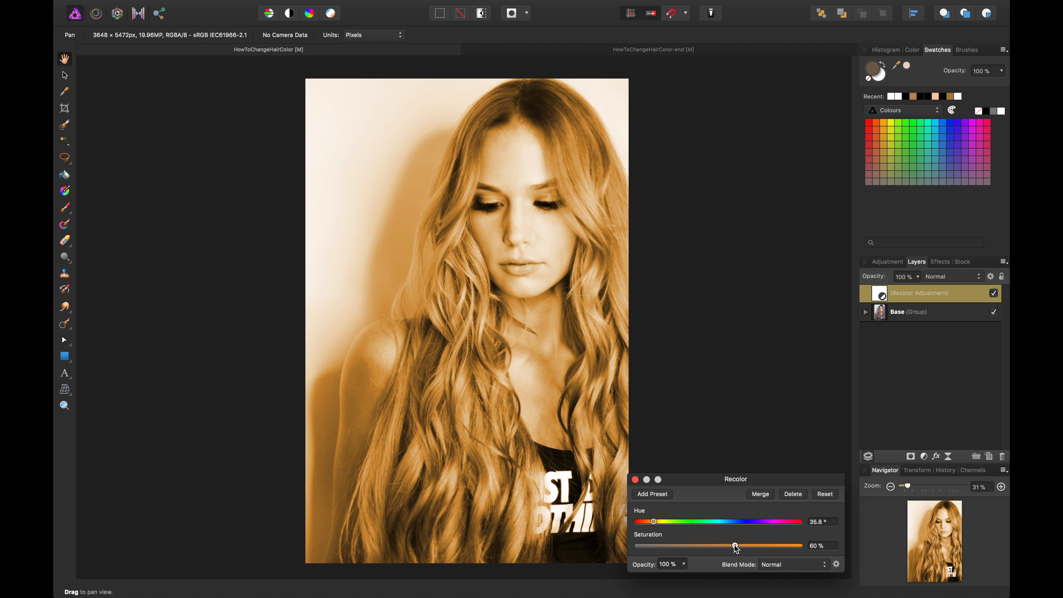
# Step: Set the Recolor adjustment's blend mode to Color and close its settings
pyautogui.click(787, 565)
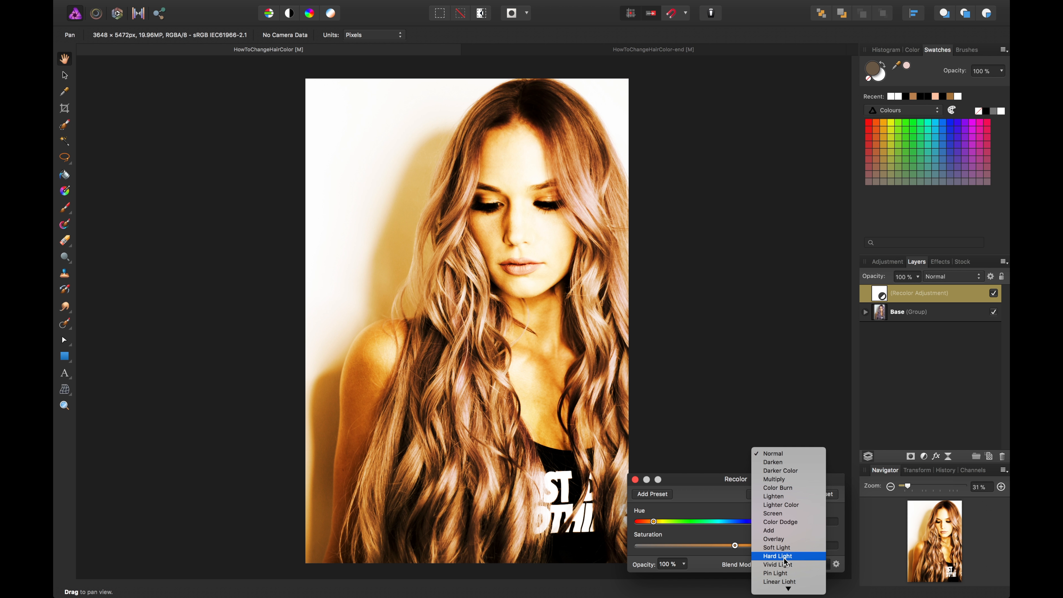
pyautogui.scroll(-5, 786, 561)
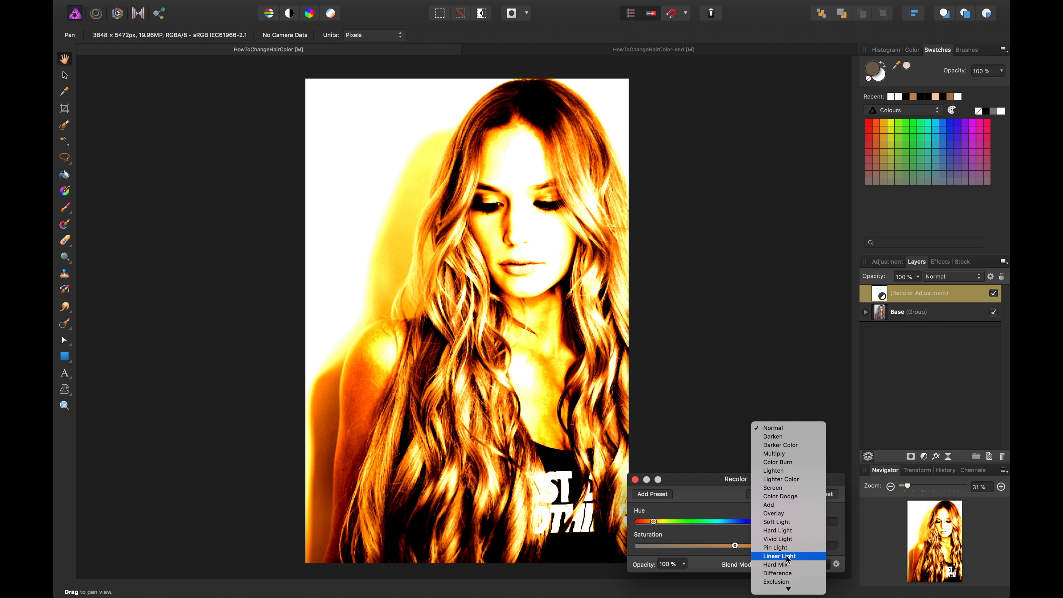
pyautogui.scroll(-4, 787, 573)
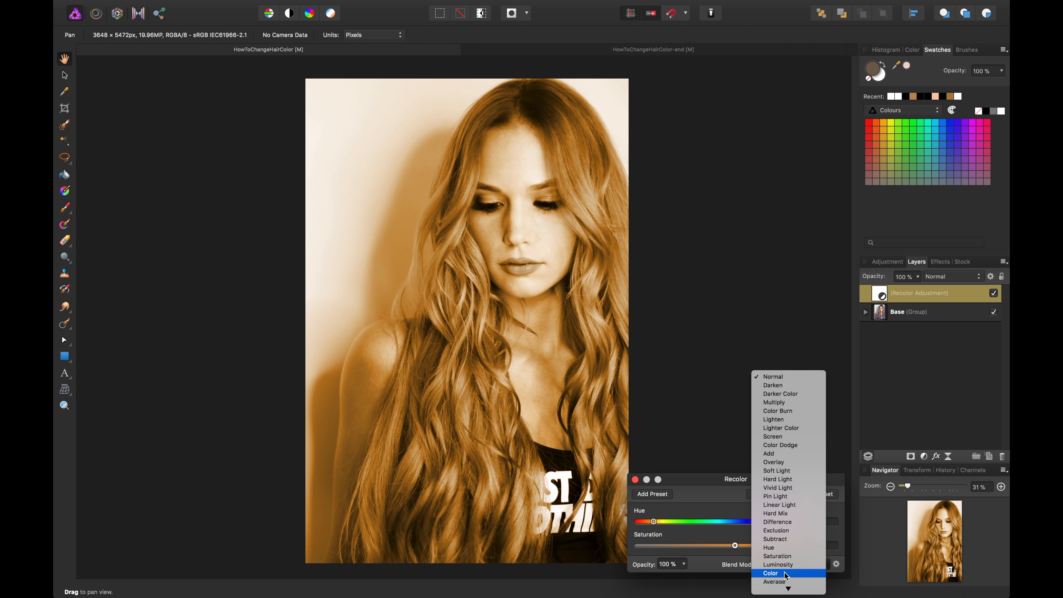
pyautogui.scroll(-3, 786, 577)
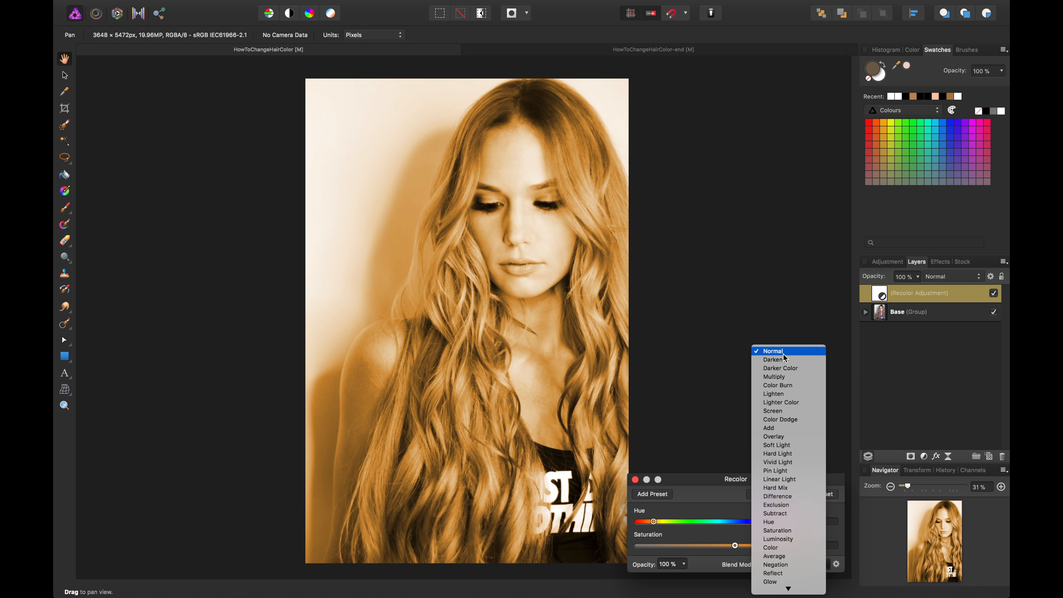
pyautogui.click(783, 548)
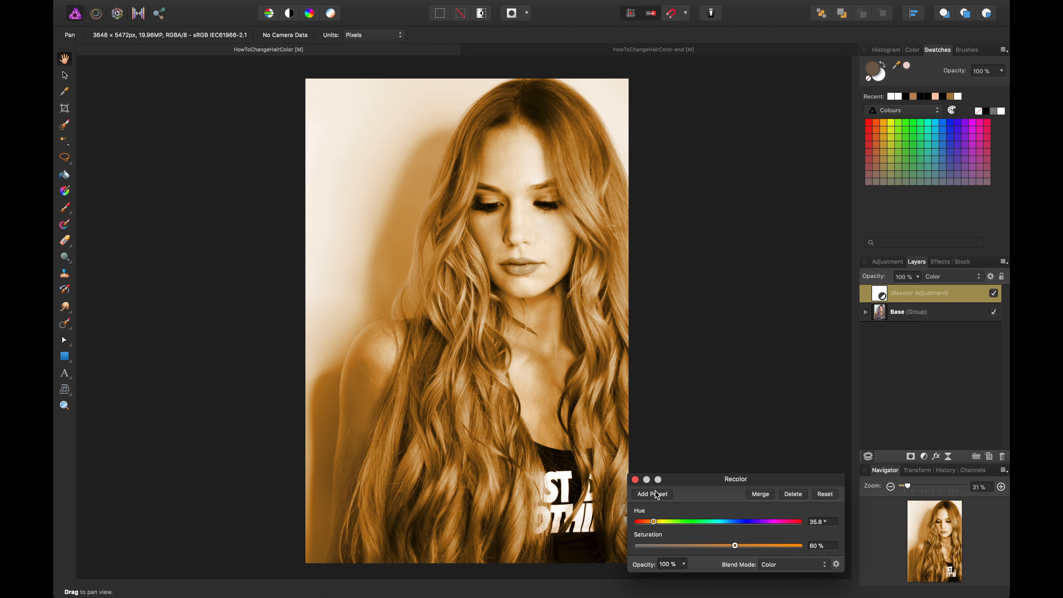
pyautogui.click(636, 480)
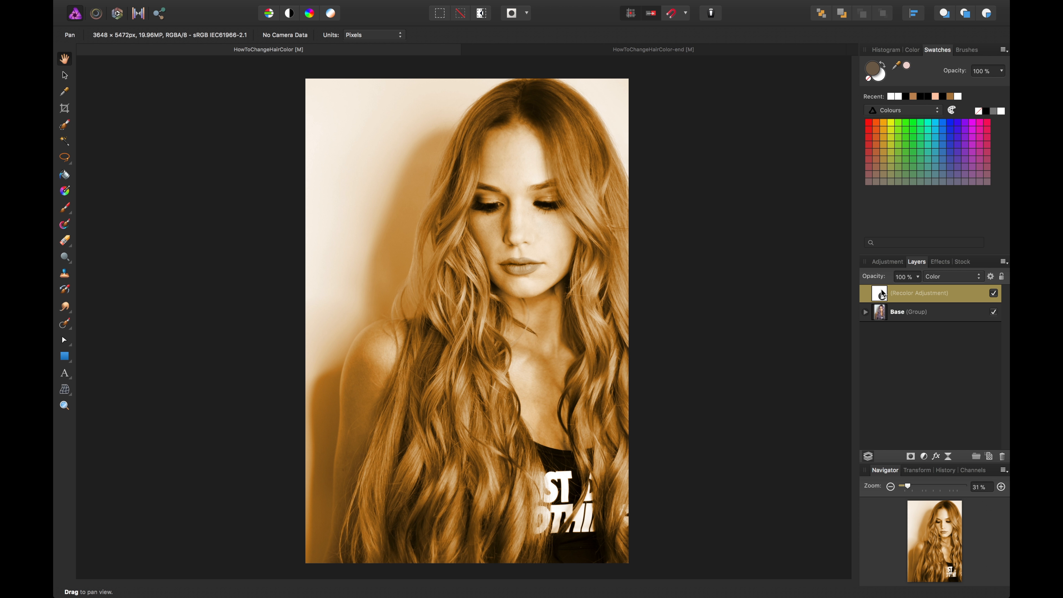
# Step: Add a mask to the Recolor adjustment and set up a black paint brush 1510.7 px wide at 80% opacity
pyautogui.click(911, 457)
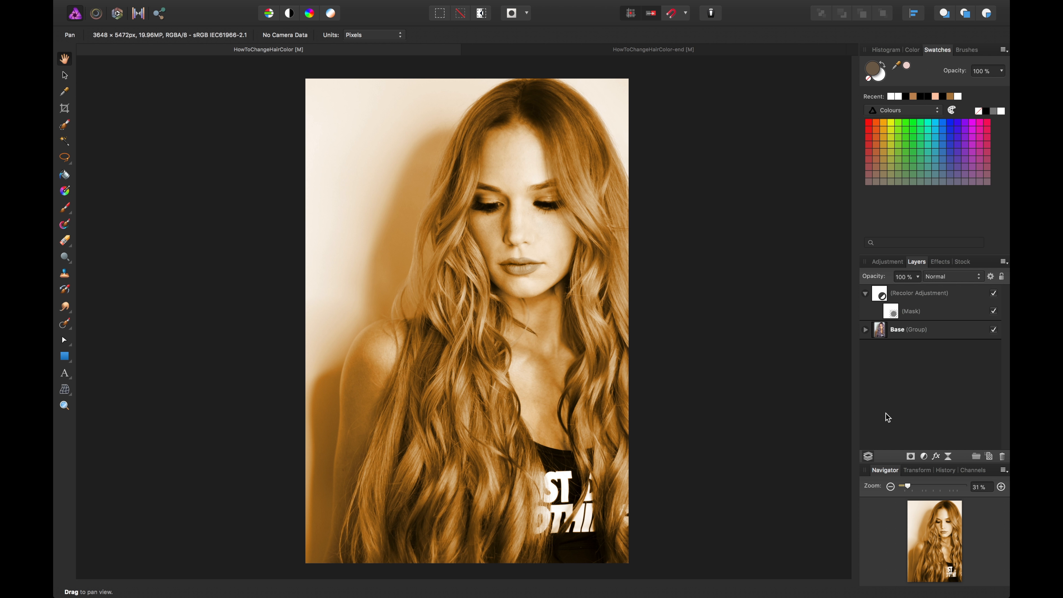
pyautogui.press('b')
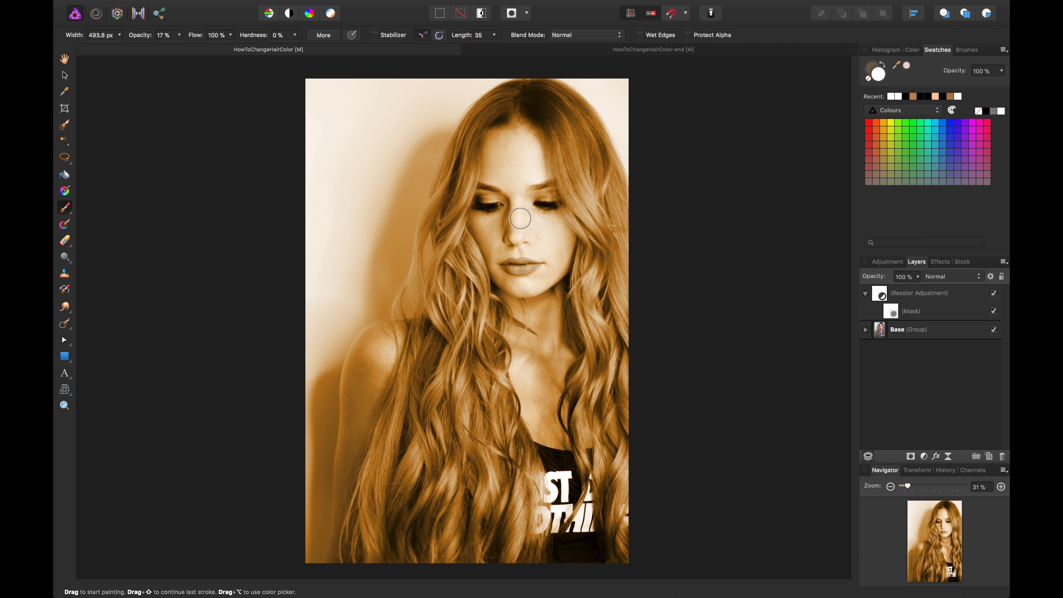
pyautogui.click(906, 96)
pyautogui.press(']')
pyautogui.press(']')
pyautogui.press(']')
pyautogui.press(']')
pyautogui.press(']')
pyautogui.press(']')
pyautogui.press(']')
pyautogui.press(']')
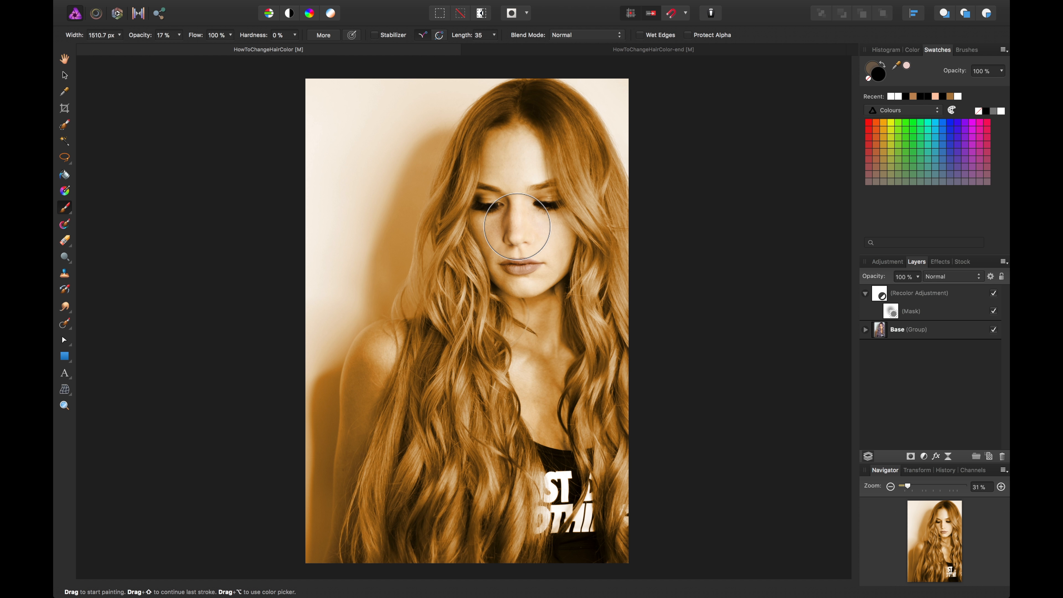
pyautogui.moveTo(136, 35); pyautogui.dragTo(158, 36)
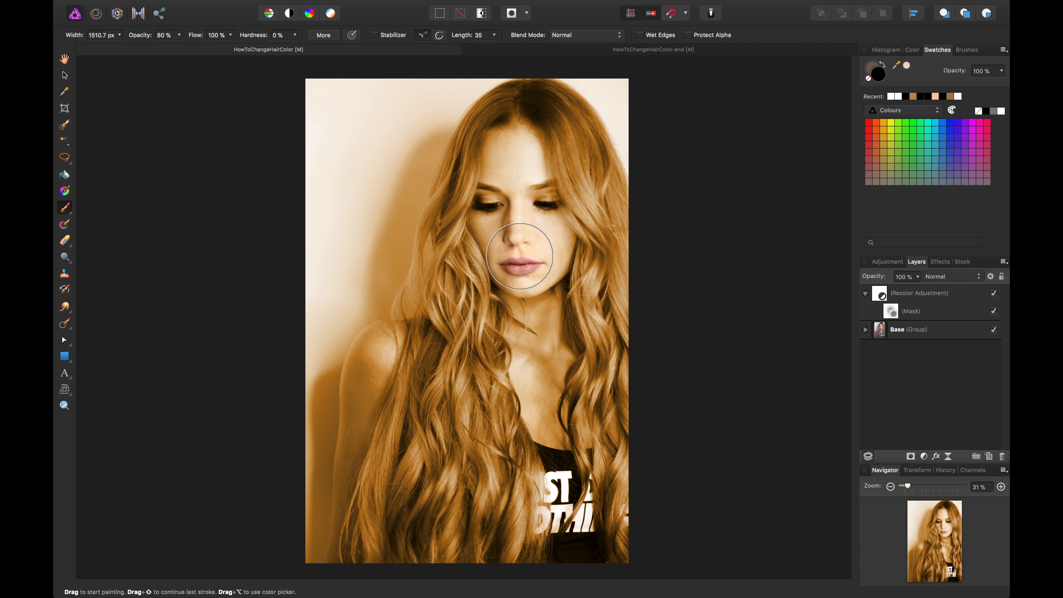
# Step: Paint black on the mask over the face to remove the recolor, reducing the brush to 484.3 px for closer work
pyautogui.moveTo(529, 247)
pyautogui.mouseDown()
pyautogui.moveTo(511, 156)
pyautogui.moveTo(512, 234)
pyautogui.moveTo(539, 274)
pyautogui.mouseUp()
pyautogui.scroll(4, 540, 274)
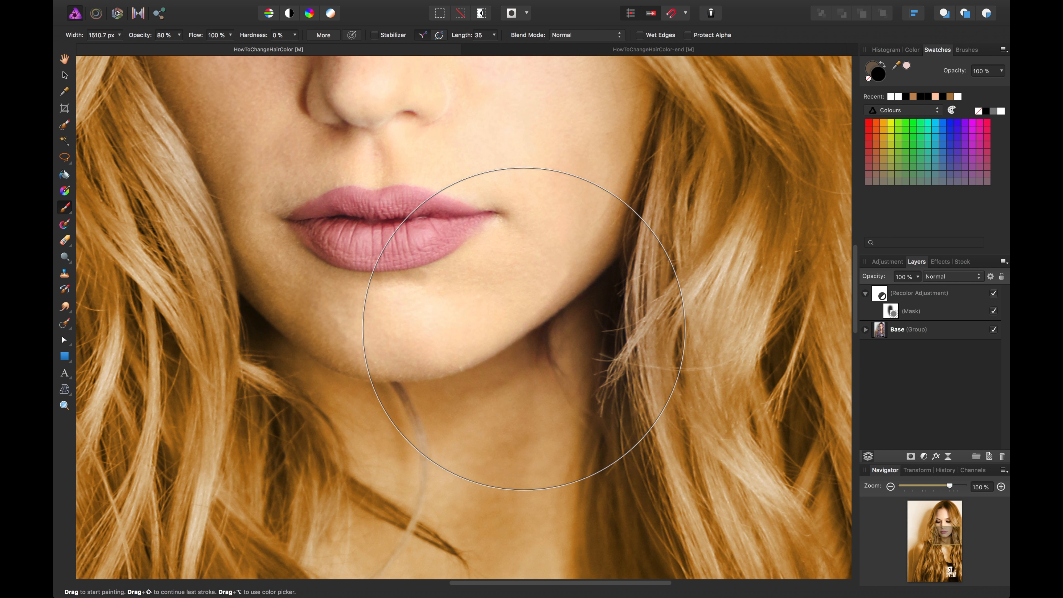
pyautogui.press('[')
pyautogui.press('[')
pyautogui.press('[')
pyautogui.press('[')
pyautogui.press('[')
pyautogui.press('[')
pyautogui.press('[')
pyautogui.scroll(5, 477, 290)
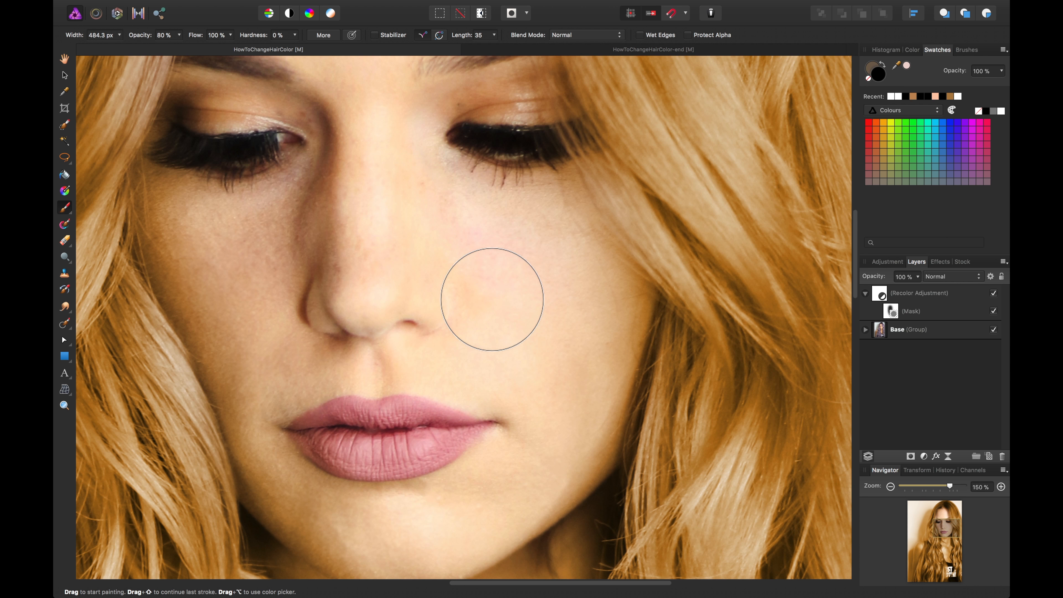
pyautogui.scroll(10, 545, 238)
pyautogui.scroll(-14, 455, 213)
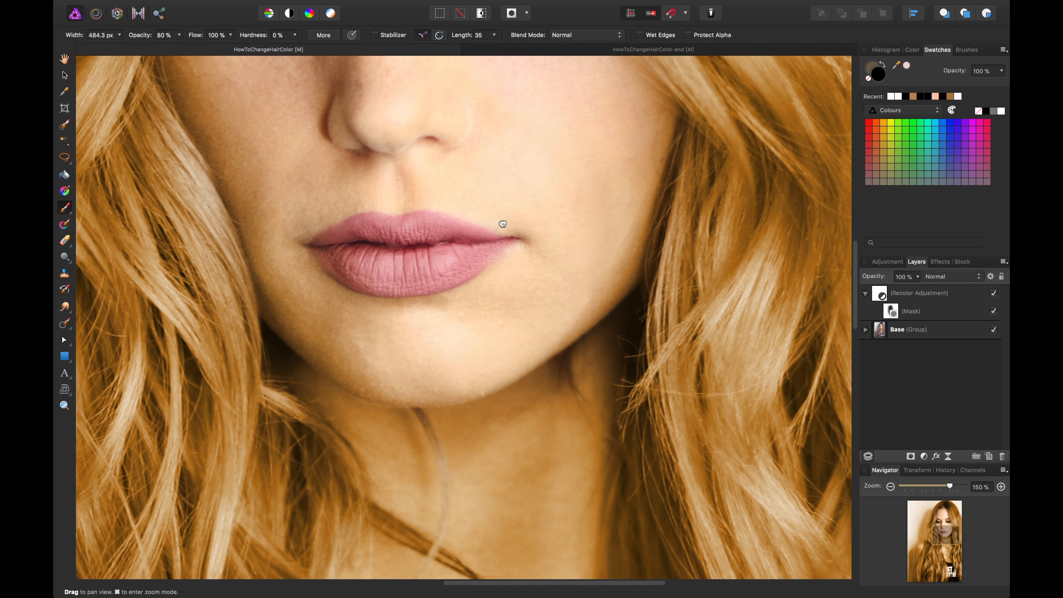
# Step: Paint black on the mask over the neck and chest down to the shirt's neckline to remove the recolor
pyautogui.scroll(-4, 503, 223)
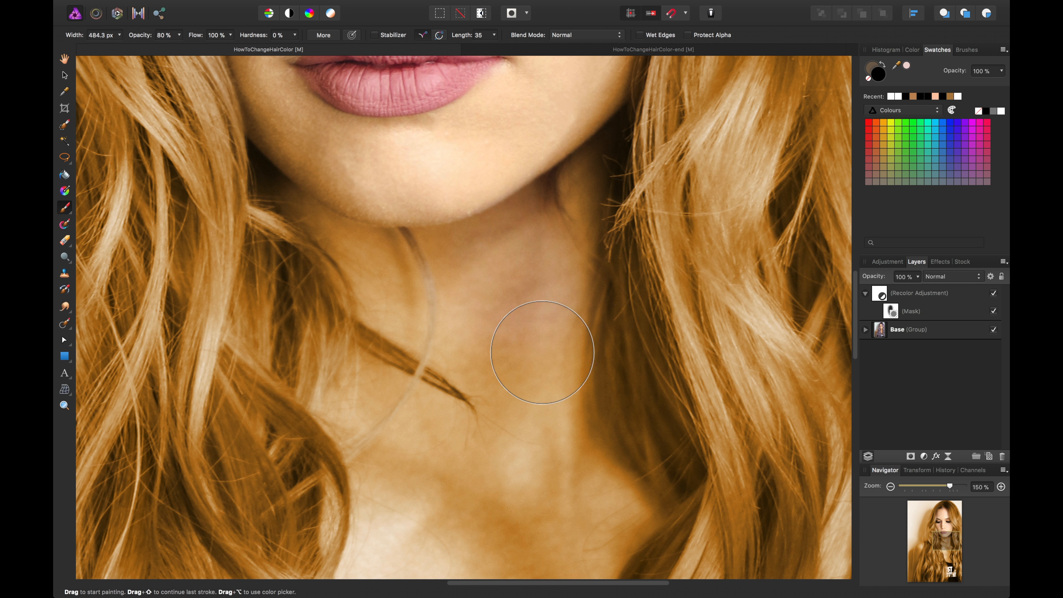
pyautogui.scroll(-5, 522, 419)
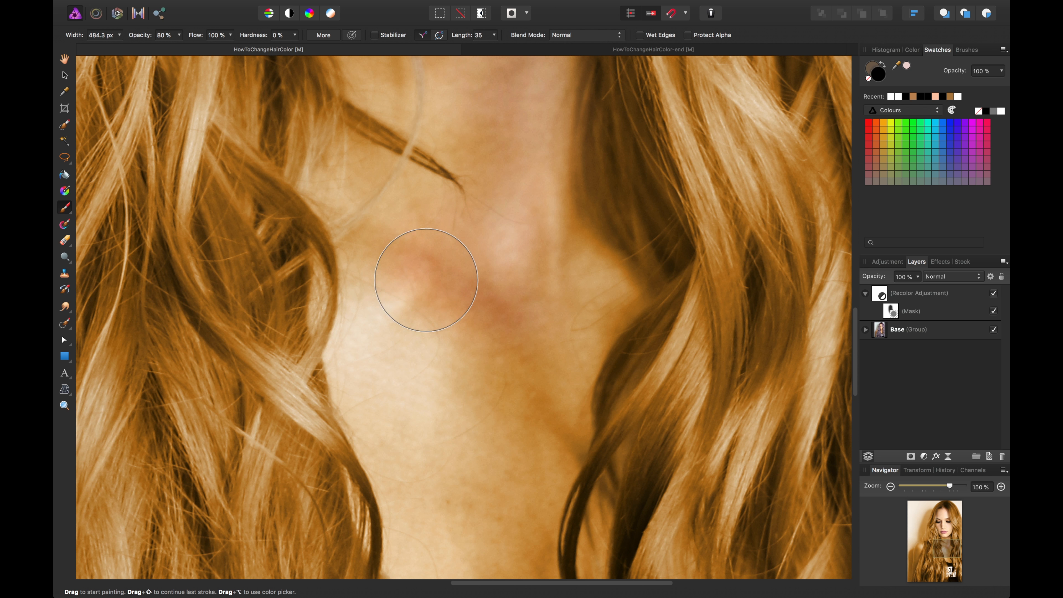
pyautogui.moveTo(426, 280)
pyautogui.mouseDown()
pyautogui.moveTo(397, 291)
pyautogui.moveTo(381, 348)
pyautogui.moveTo(394, 389)
pyautogui.moveTo(421, 400)
pyautogui.moveTo(529, 348)
pyautogui.moveTo(566, 368)
pyautogui.moveTo(582, 280)
pyautogui.mouseUp()
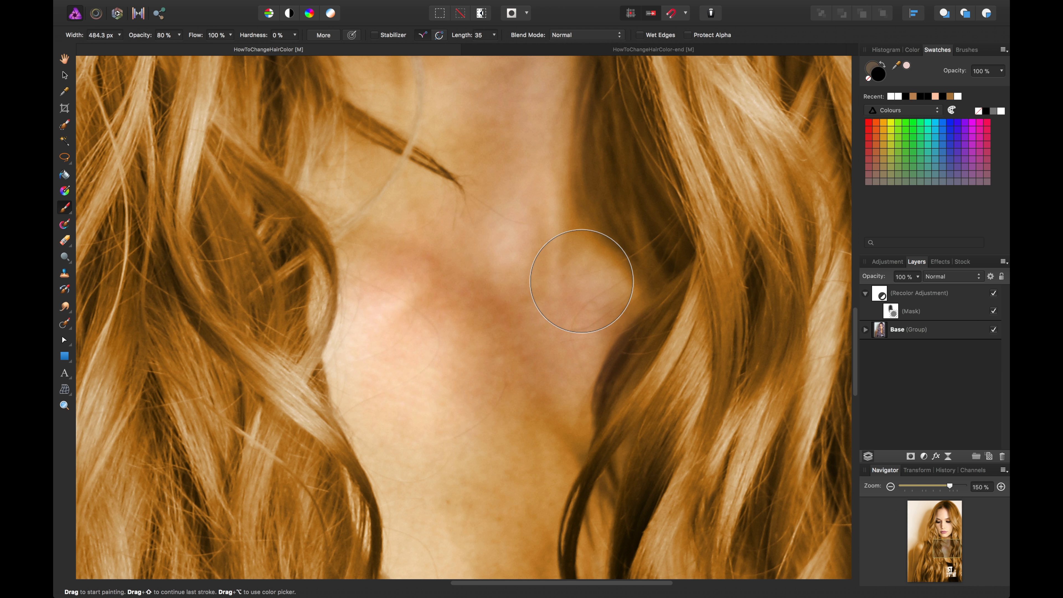
pyautogui.scroll(-4, 465, 281)
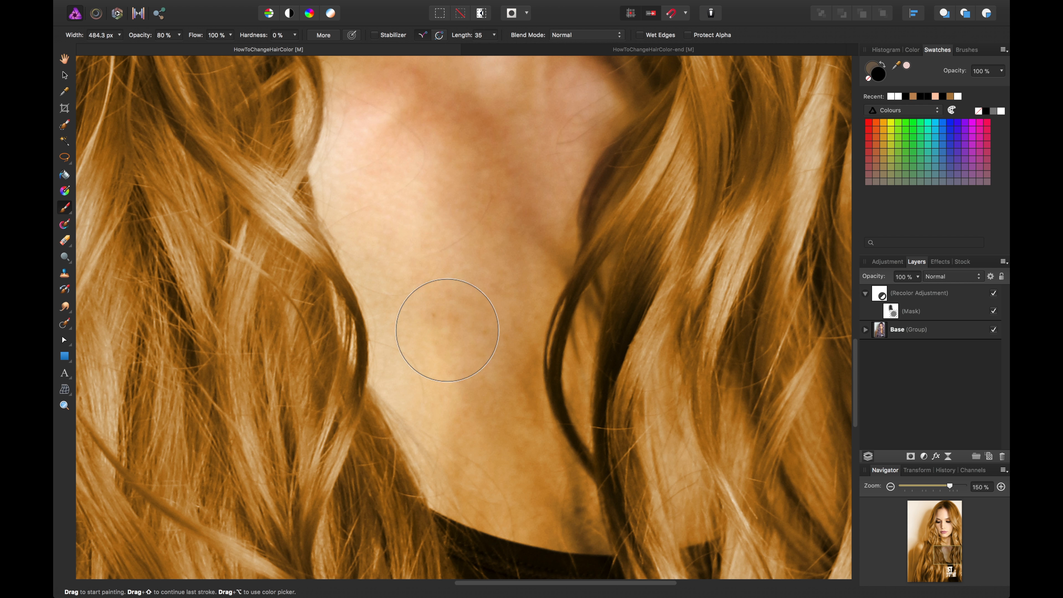
pyautogui.press('space')
pyautogui.moveTo(506, 440); pyautogui.dragTo(470, 216)
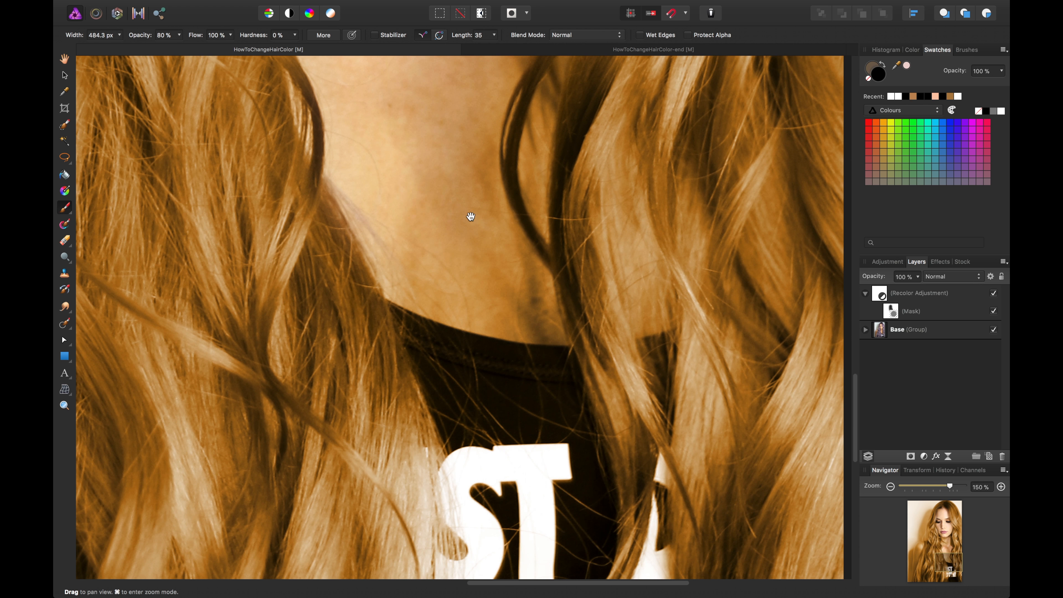
pyautogui.moveTo(481, 319)
pyautogui.mouseDown()
pyautogui.moveTo(522, 375)
pyautogui.moveTo(499, 308)
pyautogui.moveTo(510, 320)
pyautogui.moveTo(508, 352)
pyautogui.moveTo(491, 333)
pyautogui.moveTo(509, 425)
pyautogui.mouseUp()
# Step: Paint black on the mask over the wall beside the head and long hair, down to the bare shoulder
pyautogui.scroll(10, 482, 178)
pyautogui.hscroll(-5, 468, 148)
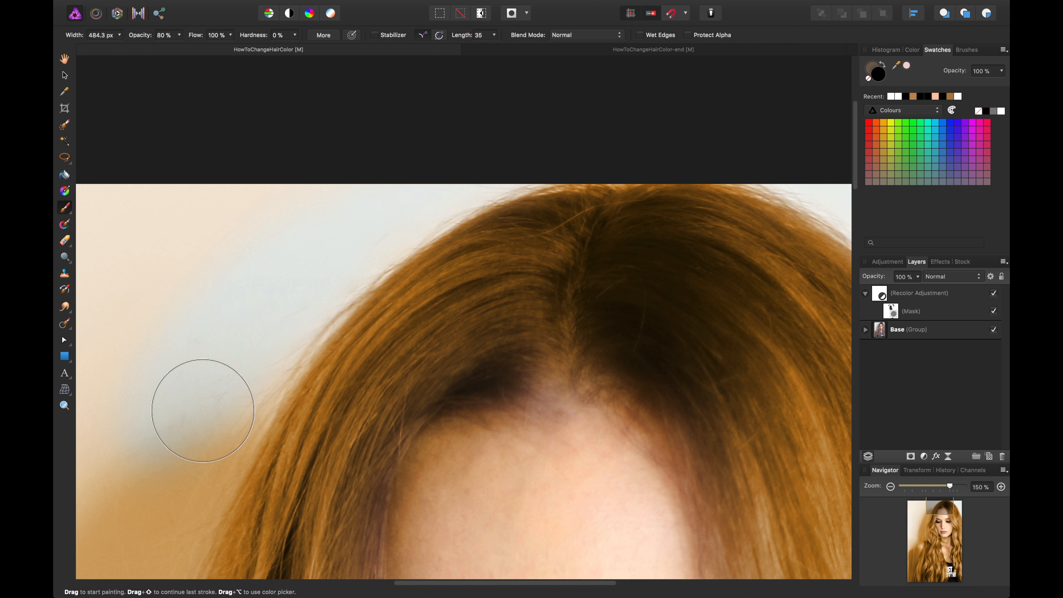
pyautogui.hscroll(-5, 360, 278)
pyautogui.moveTo(360, 278); pyautogui.dragTo(435, 309)
pyautogui.moveTo(364, 473)
pyautogui.mouseDown()
pyautogui.moveTo(406, 226)
pyautogui.moveTo(252, 442)
pyautogui.moveTo(341, 352)
pyautogui.mouseUp()
pyautogui.scroll(-10, 349, 275)
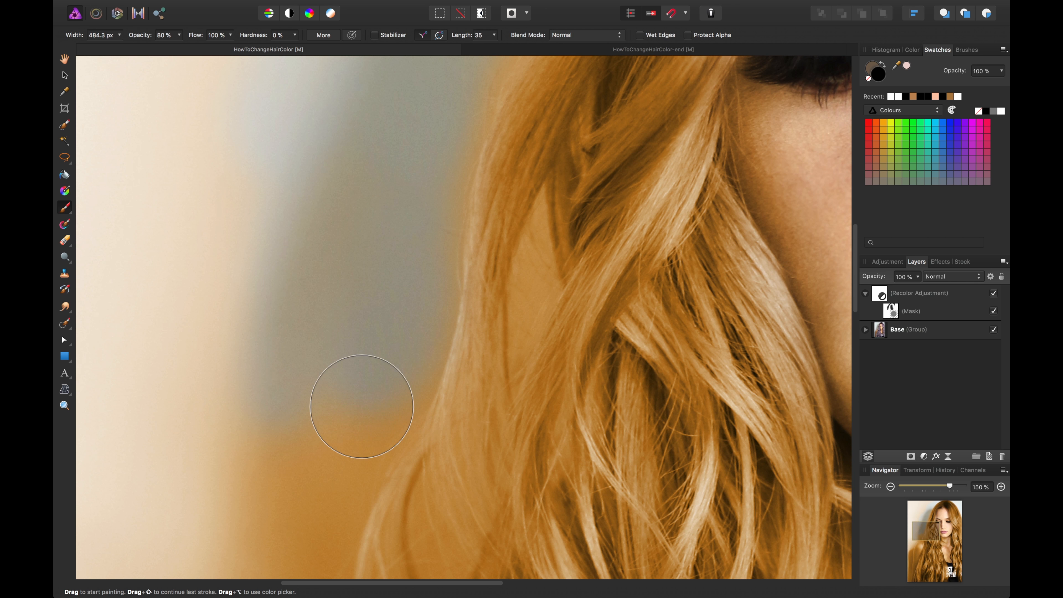
pyautogui.scroll(10, 305, 427)
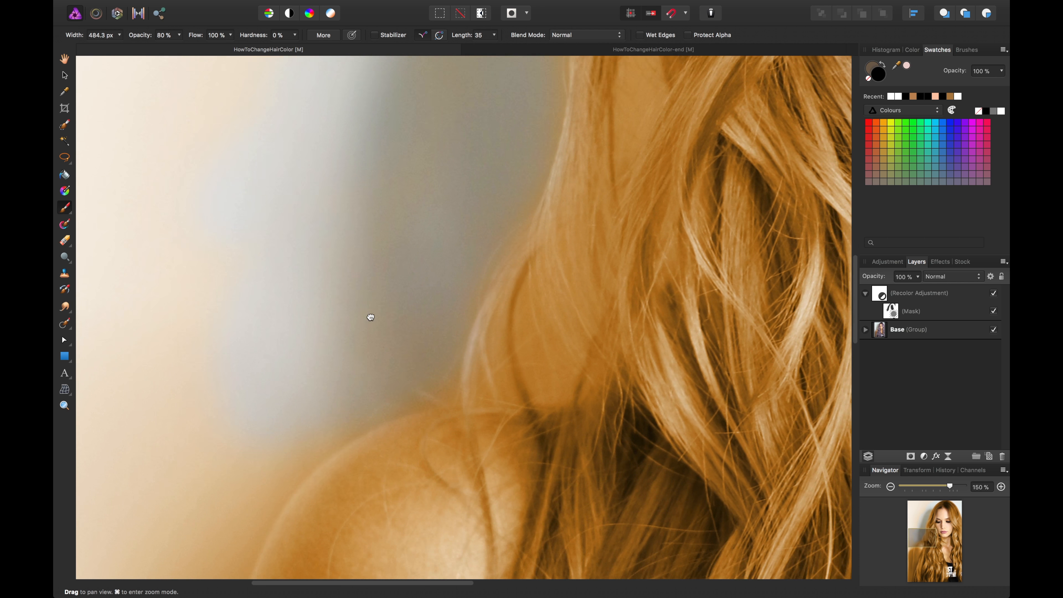
# Step: Mask the recolor off the wall gap in the hair beside the cheek and set the brush to 155.2 px at 33% opacity
pyautogui.hscroll(3, 368, 316)
pyautogui.moveTo(382, 290); pyautogui.dragTo(383, 356)
pyautogui.press('[')
pyautogui.press('[')
pyautogui.press('[')
pyautogui.press('[')
pyautogui.press('[')
pyautogui.press('[')
pyautogui.press('[')
pyautogui.press('[')
pyautogui.press('[')
pyautogui.press('[')
pyautogui.press('3')
pyautogui.press('3')
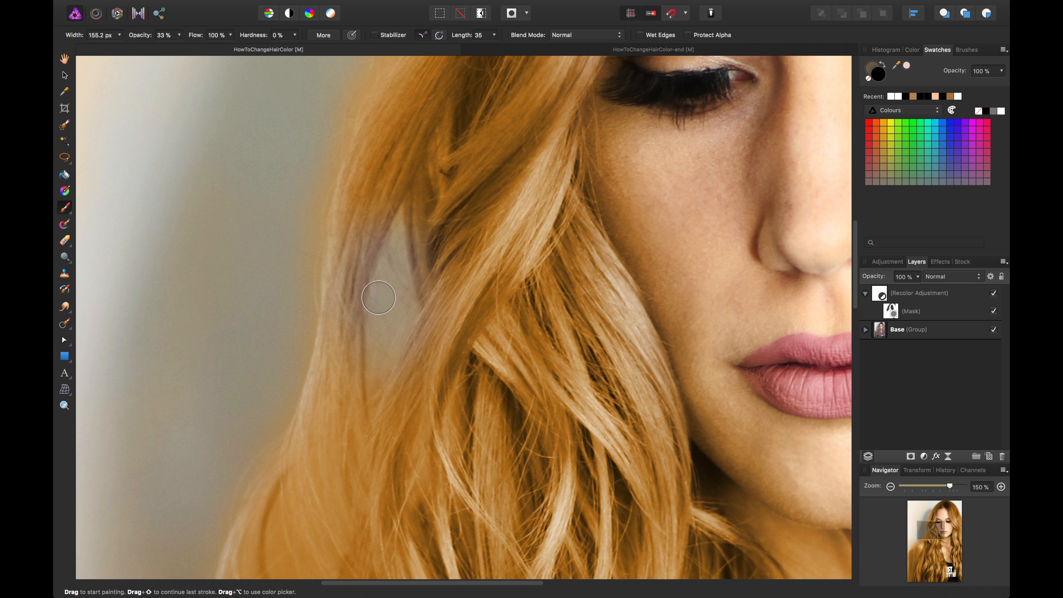
# Step: Paint white on the mask along the strands around the cheek-side gap to restore their recolor, and switch back to black
pyautogui.press('x')
pyautogui.moveTo(374, 237); pyautogui.dragTo(329, 341)
pyautogui.press('x')
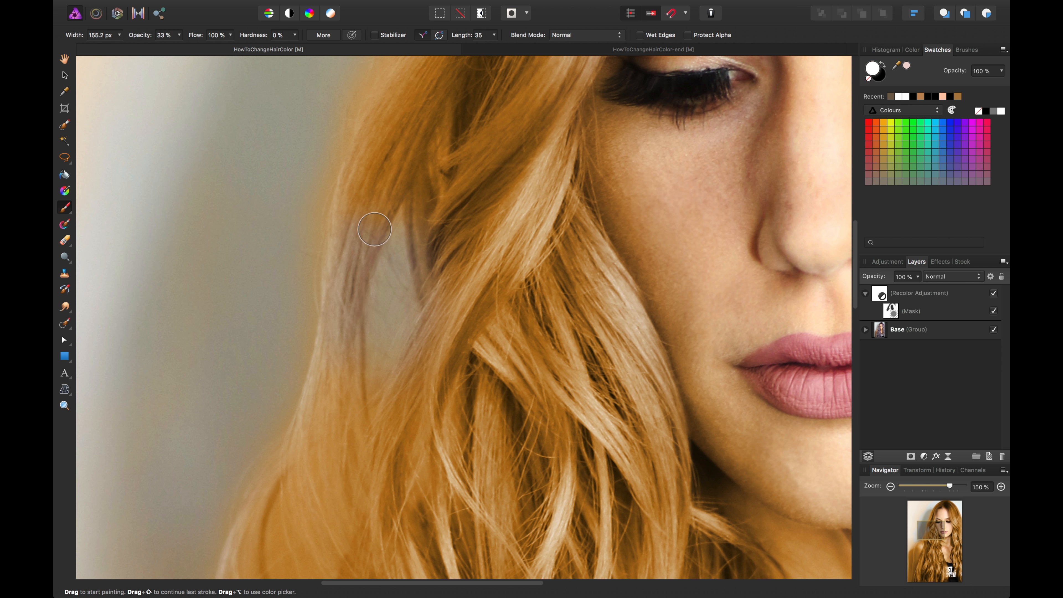
pyautogui.moveTo(375, 229)
pyautogui.mouseDown()
pyautogui.moveTo(345, 229)
pyautogui.moveTo(339, 340)
pyautogui.mouseUp()
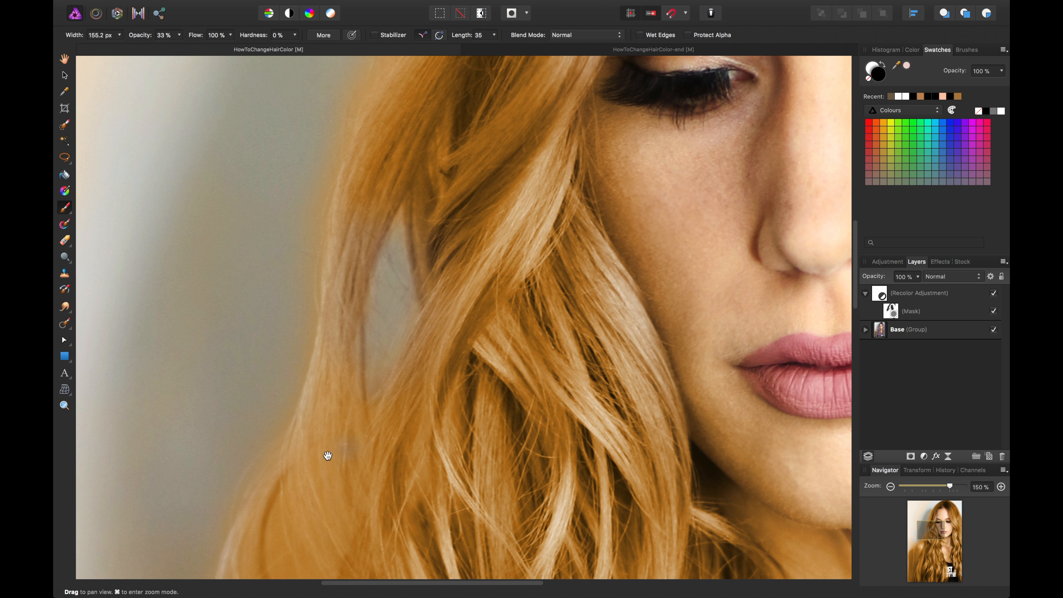
# Step: Mask the recolor off the wall gap in the hair just above the bare shoulder and enlarge the brush to 474.9 px
pyautogui.scroll(-5, 353, 389)
pyautogui.hscroll(-2, 353, 389)
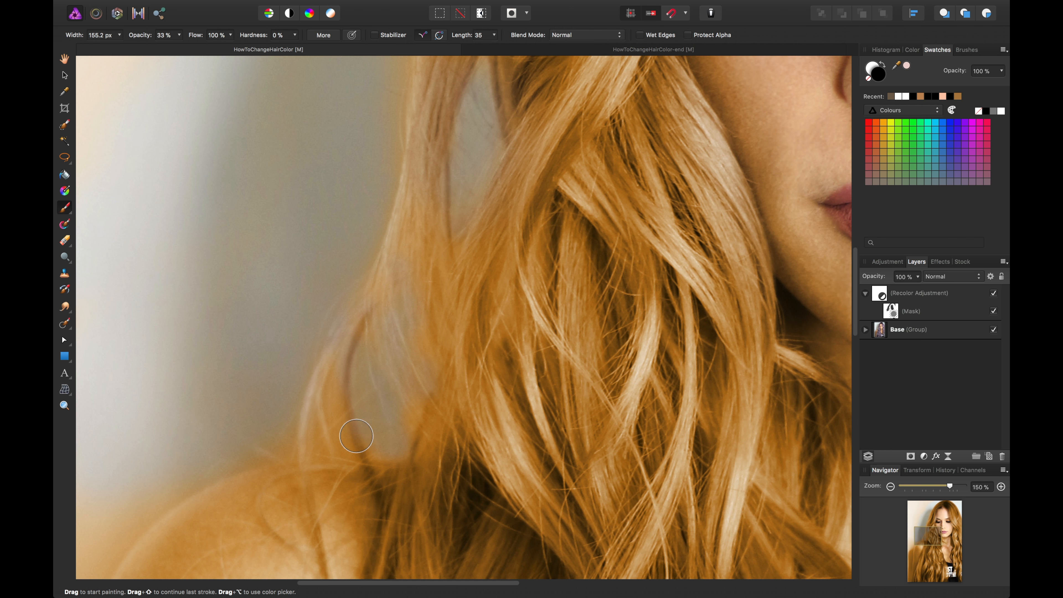
pyautogui.scroll(-3, 272, 310)
pyautogui.hscroll(-1, 272, 309)
pyautogui.scroll(-6, 365, 337)
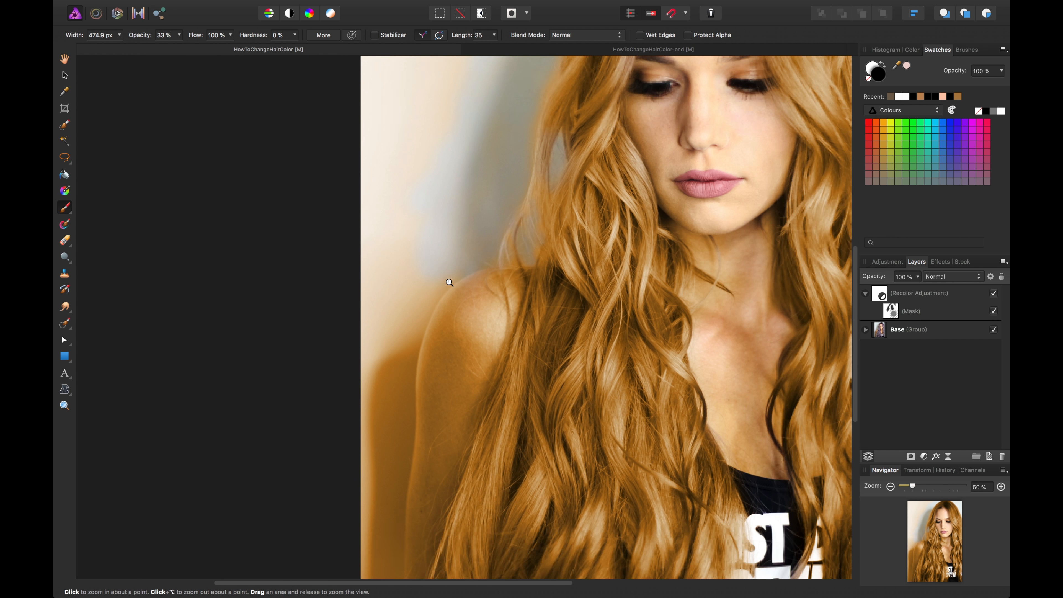
pyautogui.press('b')
pyautogui.press('b')
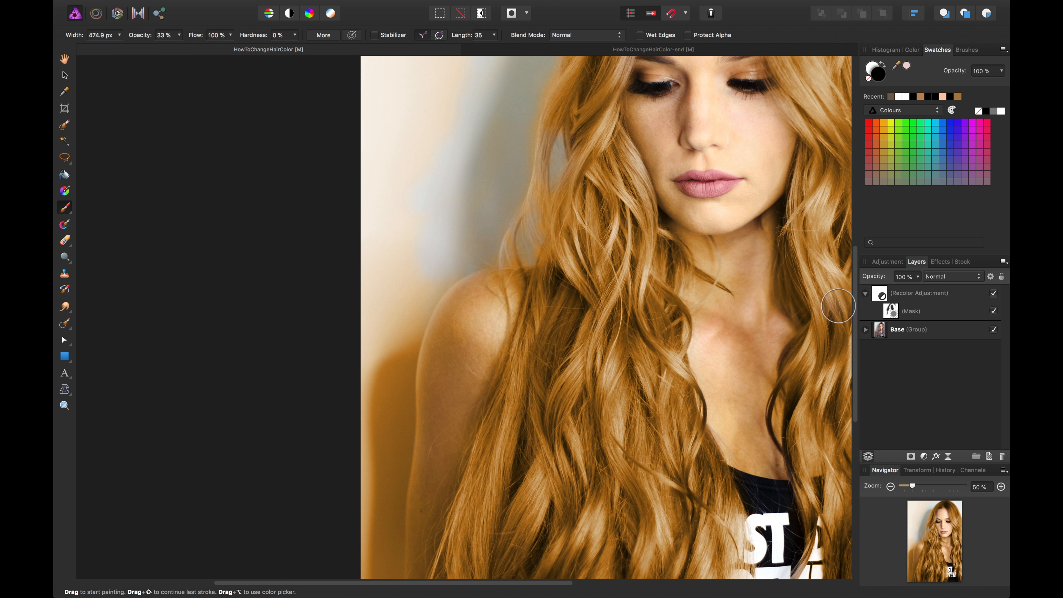
# Step: Enlarge the brush to 1452.8 px and paint black on the mask over the bare arm and the wall beside it
pyautogui.click(913, 311)
pyautogui.press(']')
pyautogui.press(']')
pyautogui.press(']')
pyautogui.press(']')
pyautogui.press(']')
pyautogui.press(']')
pyautogui.press(']')
pyautogui.press(']')
pyautogui.moveTo(393, 329); pyautogui.dragTo(384, 387)
pyautogui.scroll(-5, 369, 348)
pyautogui.click(350, 305)
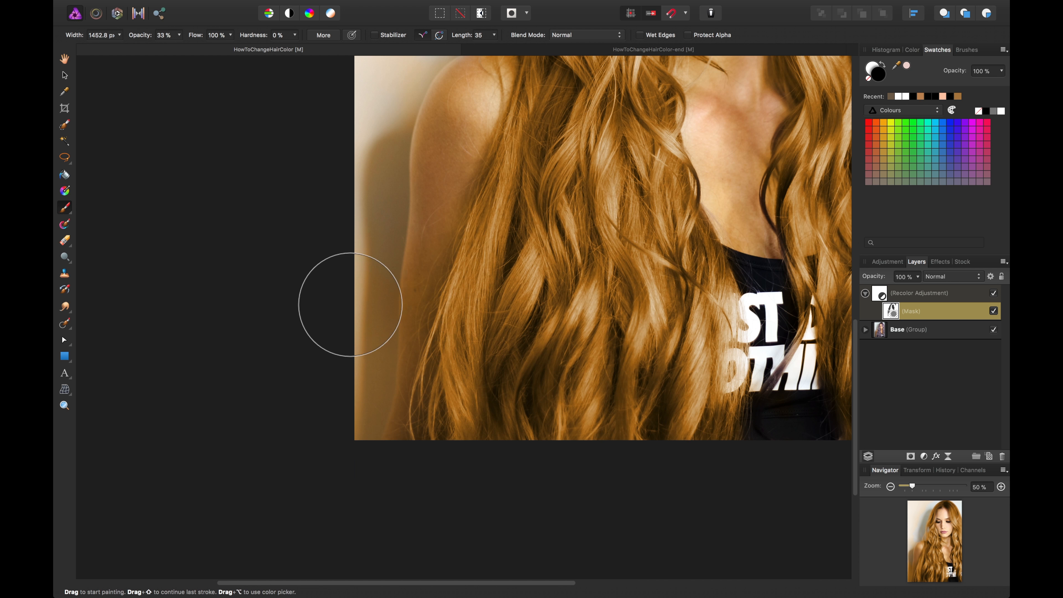
# Step: Set the brush opacity to 100% and paint black on the mask over the wall from beside the head down to the lower arm
pyautogui.scroll(3, 405, 315)
pyautogui.scroll(6, 379, 251)
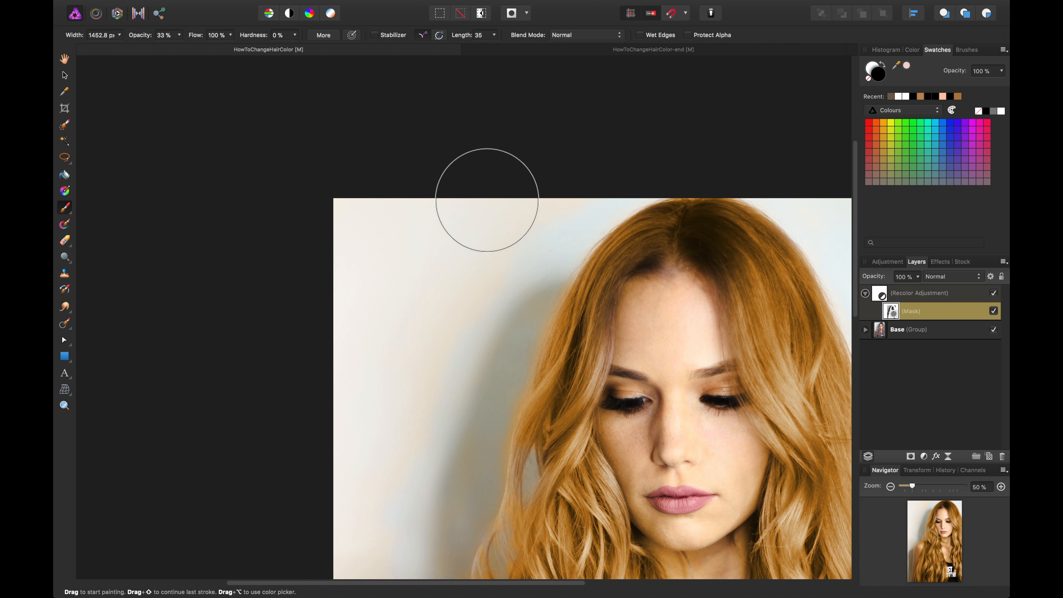
pyautogui.press('0')
pyautogui.scroll(-5, 415, 227)
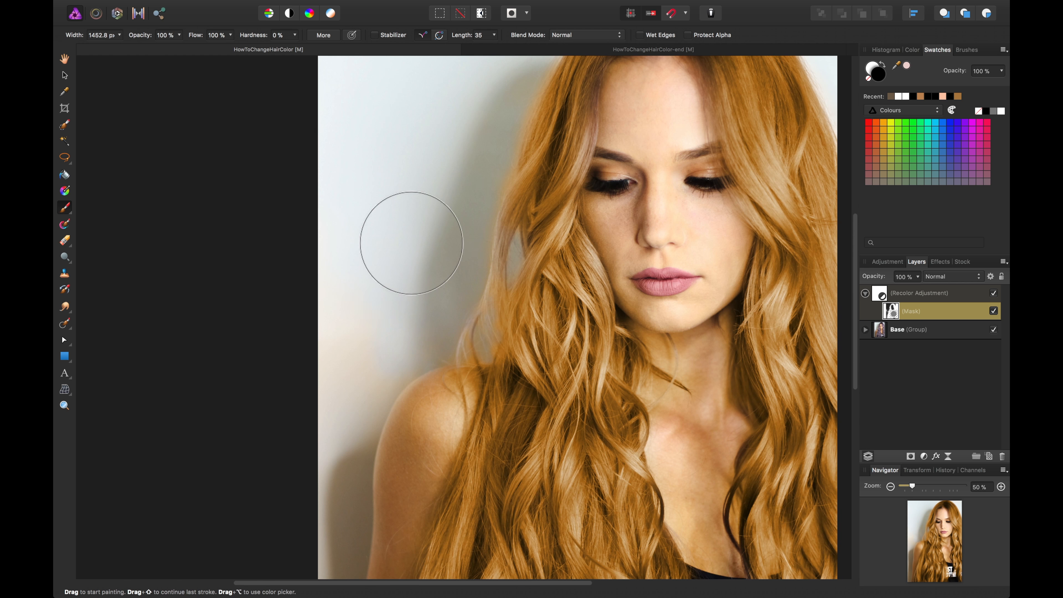
pyautogui.scroll(-5, 347, 268)
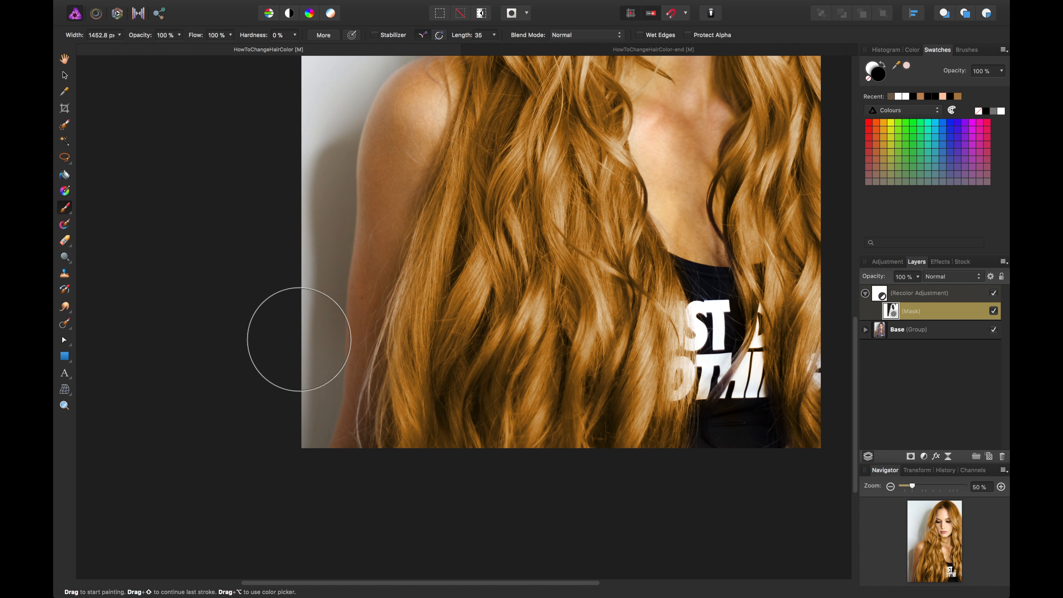
# Step: Switch the mask brush to white and set it to 243.1 px at 26% opacity for the strands around the neck
pyautogui.scroll(8, 374, 293)
pyautogui.scroll(6, 555, 441)
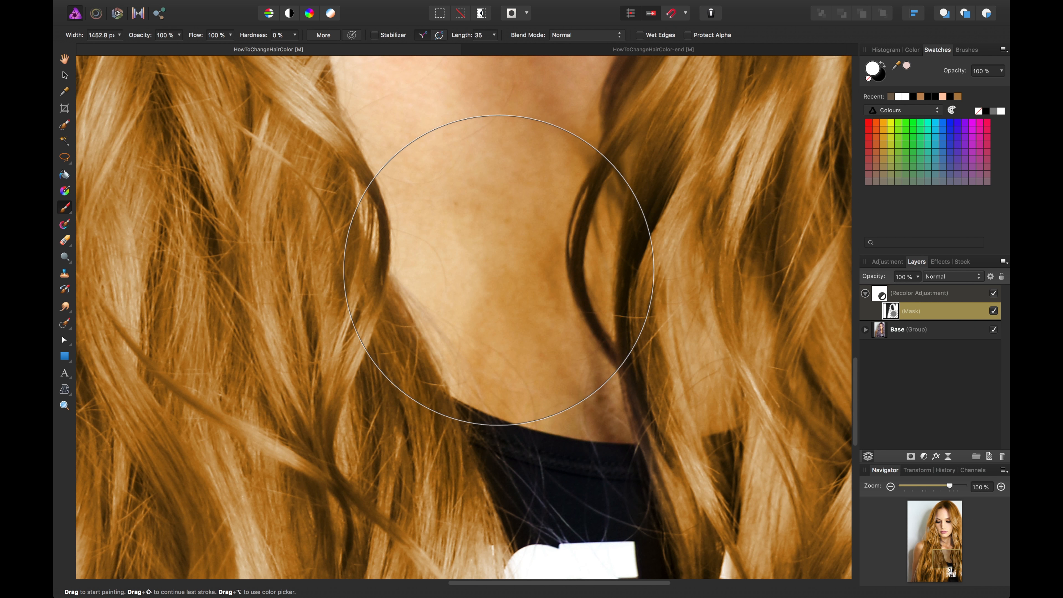
pyautogui.press('[')
pyautogui.press('[')
pyautogui.press('[')
pyautogui.press('[')
pyautogui.press('[')
pyautogui.press('[')
pyautogui.scroll(10, 461, 268)
pyautogui.moveTo(143, 35); pyautogui.dragTo(111, 35)
pyautogui.scroll(-3, 415, 285)
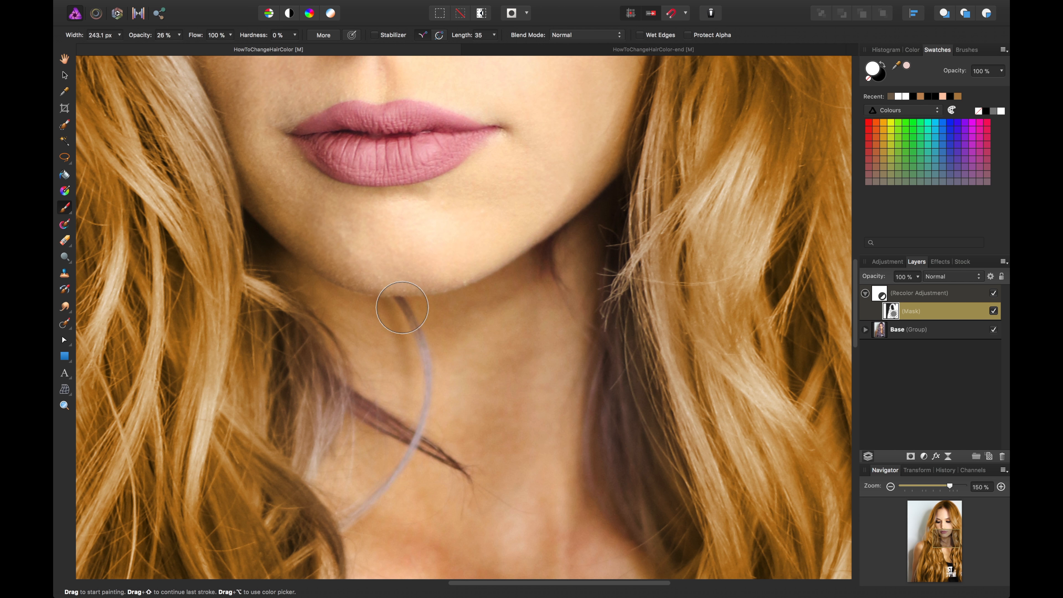
# Step: Reduce the brush to 175.6 px and paint white on the mask over the unrecolored strands around the neck
pyautogui.press('[')
pyautogui.press('[')
pyautogui.press('[')
pyautogui.moveTo(427, 376)
pyautogui.mouseDown()
pyautogui.moveTo(431, 412)
pyautogui.moveTo(318, 456)
pyautogui.moveTo(626, 474)
pyautogui.moveTo(570, 281)
pyautogui.mouseUp()
pyautogui.scroll(12, 570, 281)
pyautogui.moveTo(586, 384); pyautogui.dragTo(601, 453)
pyautogui.moveTo(217, 350)
pyautogui.mouseDown()
pyautogui.moveTo(201, 515)
pyautogui.moveTo(235, 320)
pyautogui.moveTo(463, 167)
pyautogui.mouseUp()
pyautogui.scroll(-4, 636, 349)
pyautogui.scroll(6, 402, 256)
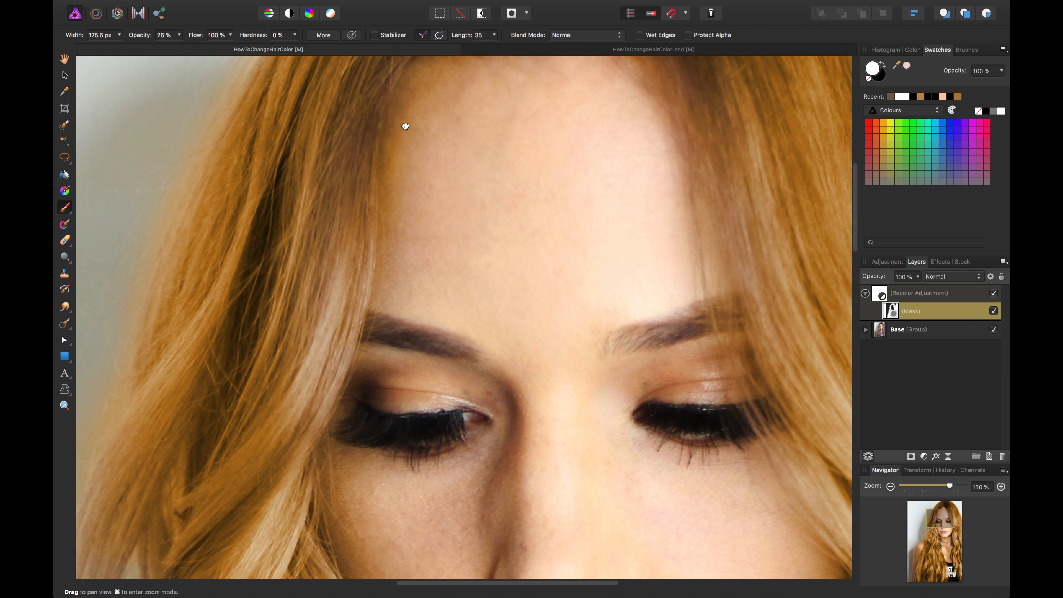
# Step: Switch to black, enlarge the brush to 406.3 px and paint on the mask along the forehead's hairline to remove the orange cast
pyautogui.scroll(-8, 447, 178)
pyautogui.scroll(8, 486, 257)
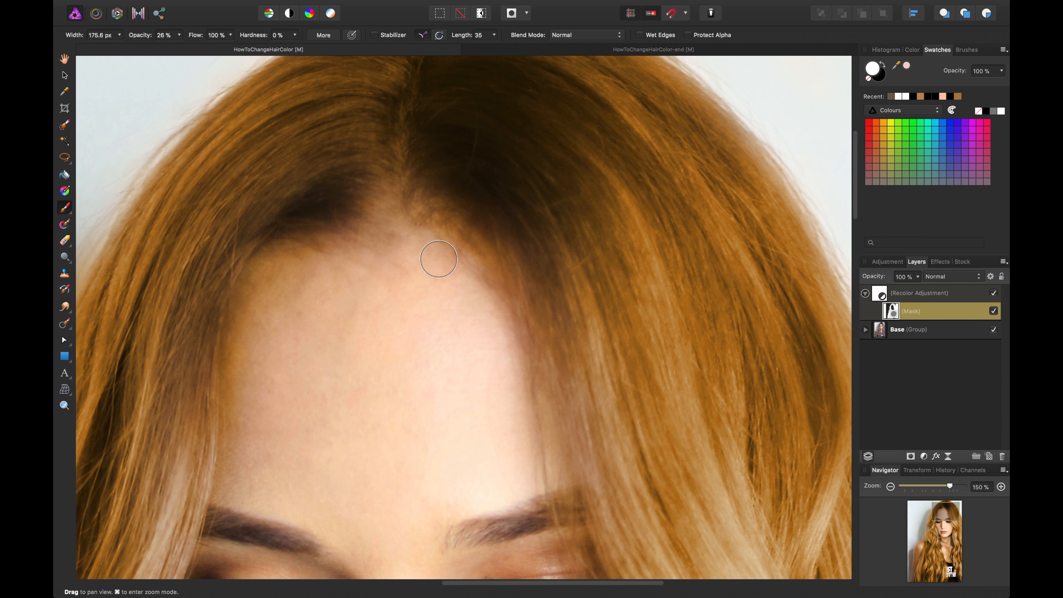
pyautogui.press('x')
pyautogui.press(']')
pyautogui.press(']')
pyautogui.press(']')
pyautogui.press(']')
pyautogui.press(']')
pyautogui.press(']')
pyautogui.moveTo(455, 230)
pyautogui.mouseDown()
pyautogui.moveTo(543, 314)
pyautogui.moveTo(347, 172)
pyautogui.moveTo(311, 245)
pyautogui.moveTo(241, 330)
pyautogui.moveTo(226, 431)
pyautogui.moveTo(515, 374)
pyautogui.mouseUp()
pyautogui.moveTo(480, 344); pyautogui.dragTo(566, 84)
pyautogui.moveTo(567, 252); pyautogui.dragTo(554, 88)
pyautogui.moveTo(604, 320); pyautogui.dragTo(539, 382)
pyautogui.moveTo(535, 254); pyautogui.dragTo(543, 380)
pyautogui.moveTo(527, 314); pyautogui.dragTo(561, 207)
pyautogui.moveTo(548, 478)
pyautogui.mouseDown()
pyautogui.moveTo(549, 375)
pyautogui.moveTo(575, 321)
pyautogui.moveTo(577, 380)
pyautogui.moveTo(533, 448)
pyautogui.mouseUp()
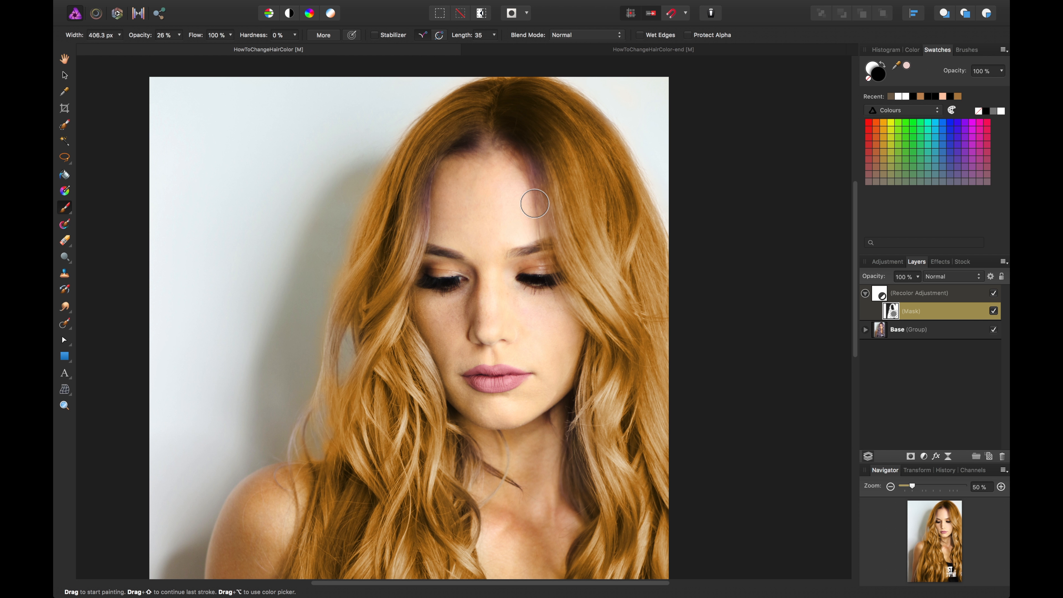
# Step: Paint white on the mask over the purple strands on both sides of the forehead to restore their recolor
pyautogui.press('super+=')
pyautogui.press('space')
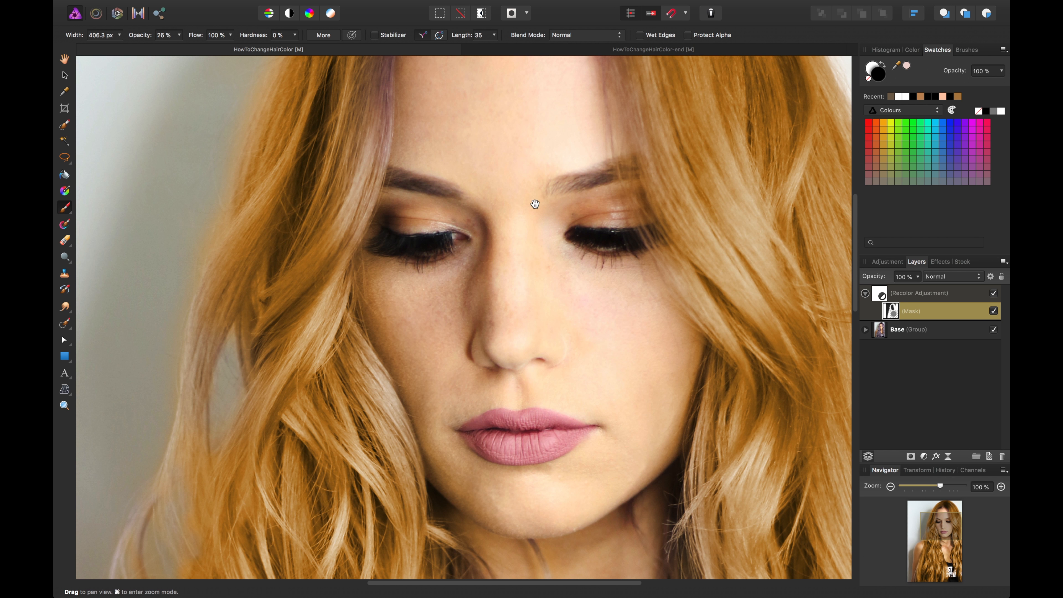
pyautogui.moveTo(535, 204); pyautogui.dragTo(416, 481)
pyautogui.moveTo(434, 401); pyautogui.dragTo(458, 357)
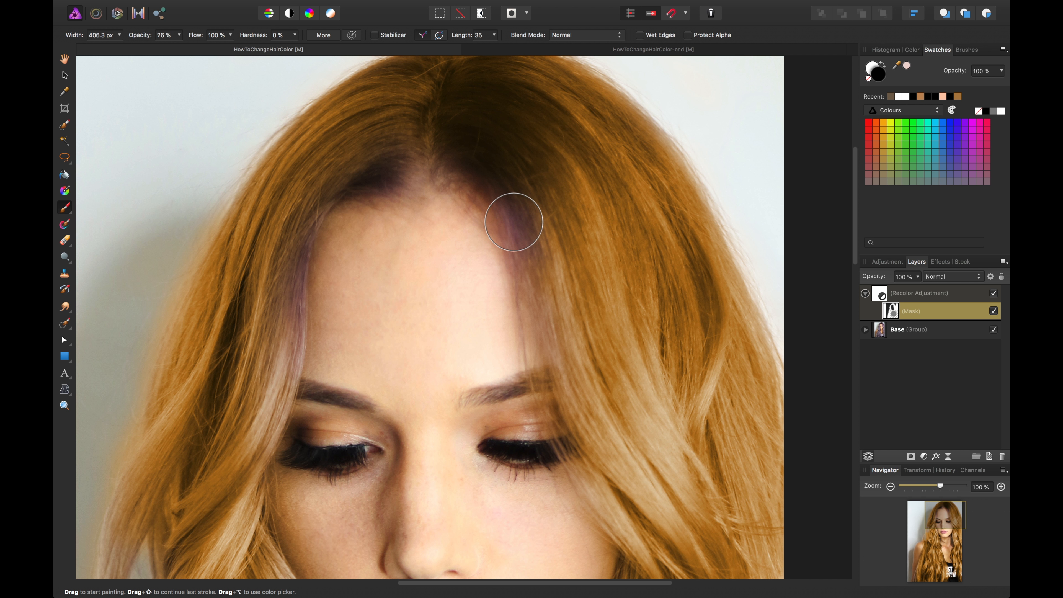
pyautogui.moveTo(514, 221)
pyautogui.mouseDown()
pyautogui.moveTo(532, 304)
pyautogui.moveTo(516, 224)
pyautogui.moveTo(524, 290)
pyautogui.mouseUp()
pyautogui.moveTo(352, 244)
pyautogui.mouseDown()
pyautogui.moveTo(297, 244)
pyautogui.moveTo(278, 361)
pyautogui.moveTo(292, 246)
pyautogui.moveTo(265, 368)
pyautogui.moveTo(302, 346)
pyautogui.mouseUp()
# Step: Add a pixel layer on top, sample the forehead's skin tone and paint it along the hairline at 26% opacity
pyautogui.click(989, 456)
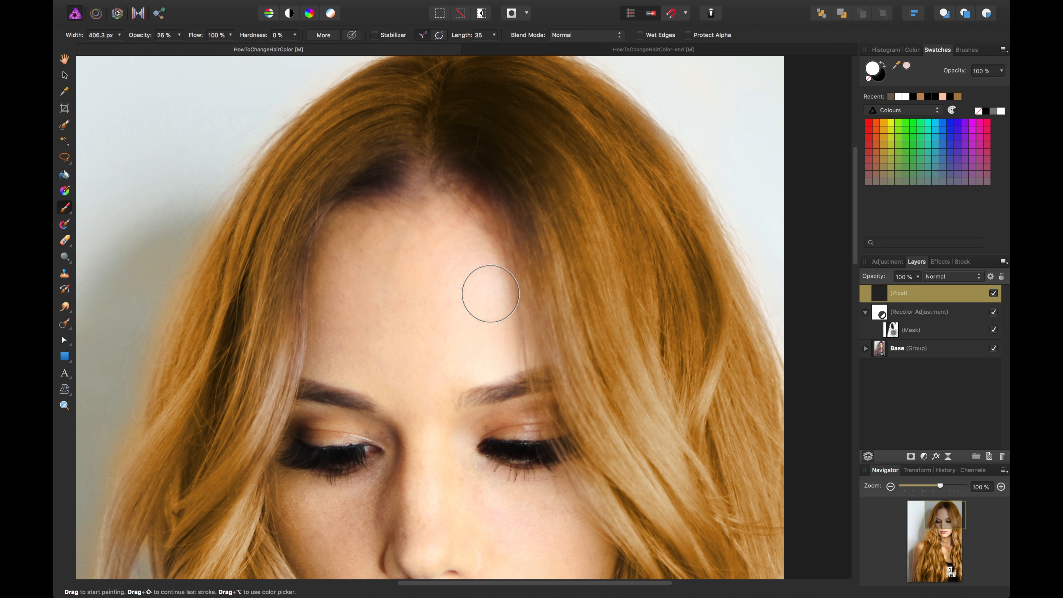
pyautogui.moveTo(461, 302); pyautogui.dragTo(422, 304)
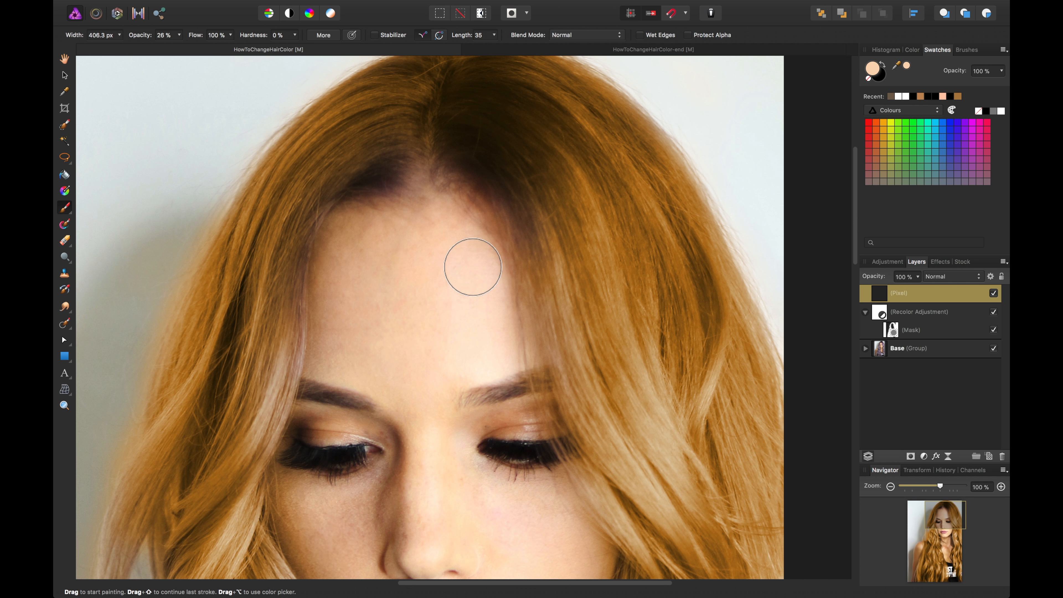
pyautogui.moveTo(496, 231)
pyautogui.mouseDown()
pyautogui.moveTo(526, 345)
pyautogui.moveTo(519, 269)
pyautogui.moveTo(539, 327)
pyautogui.moveTo(537, 351)
pyautogui.moveTo(459, 204)
pyautogui.moveTo(422, 168)
pyautogui.moveTo(424, 190)
pyautogui.moveTo(350, 207)
pyautogui.moveTo(324, 225)
pyautogui.moveTo(295, 355)
pyautogui.mouseUp()
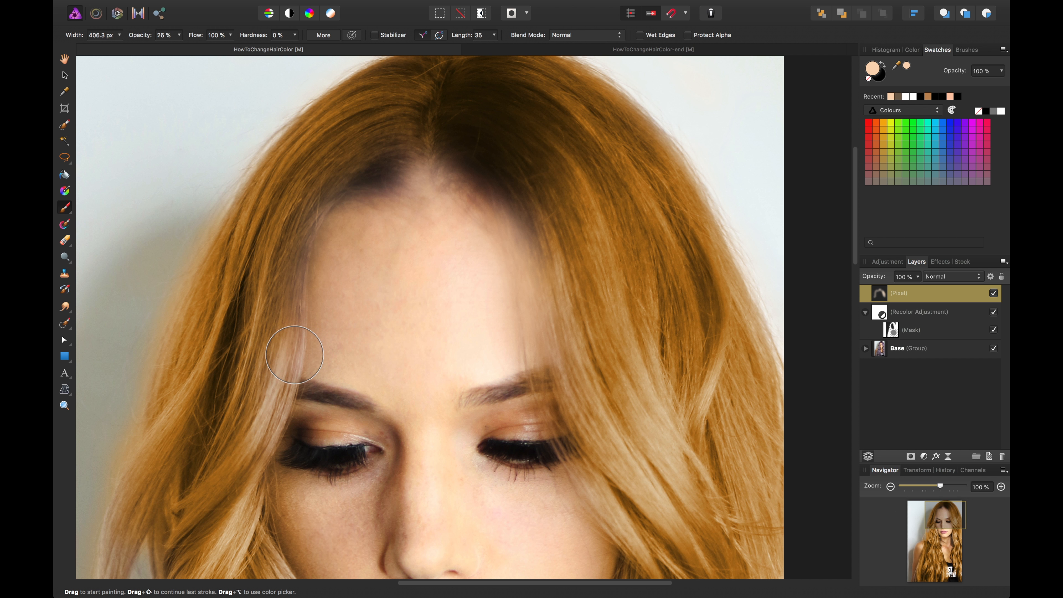
# Step: Set the painted pixel layer's blend mode to Color
pyautogui.click(947, 280)
pyautogui.click(948, 464)
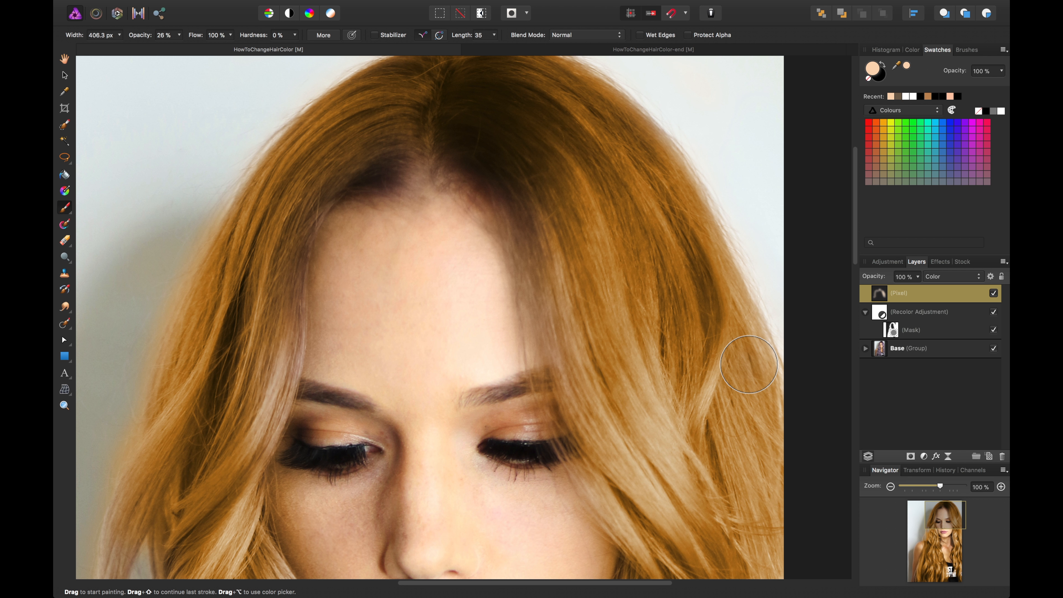
pyautogui.press('super+minus')
pyautogui.press('super+minus')
pyautogui.press('super+minus')
pyautogui.press('super+minus')
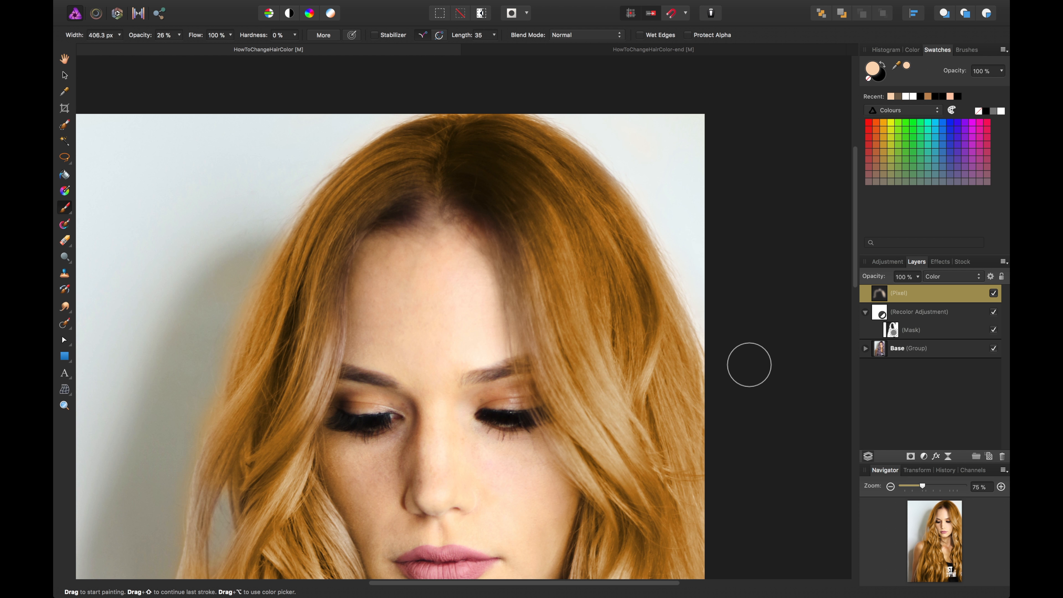
# Step: Select the recolor mask again with white as the brush color and undo the last two changes
pyautogui.press('super+plus')
pyautogui.press('super+plus')
pyautogui.press('super+plus')
pyautogui.press('super+z')
pyautogui.press('super+z')
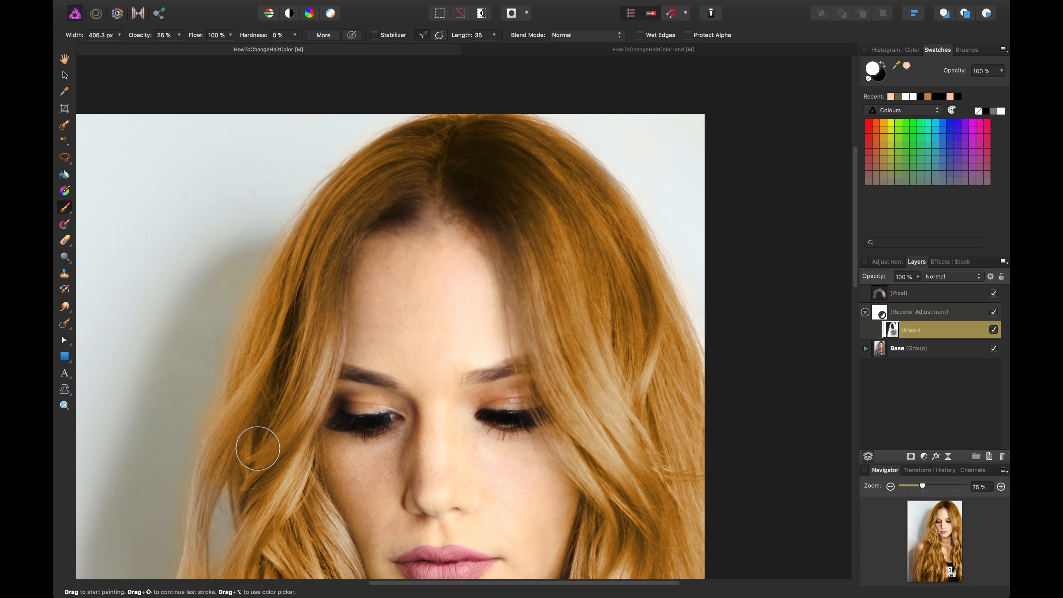
# Step: Look over the recolored hair down to the chest, and hide the pixel layer and the Recolor adjustment
pyautogui.press('v')
pyautogui.press('space')
pyautogui.moveTo(482, 409); pyautogui.dragTo(486, 319)
pyautogui.press('space')
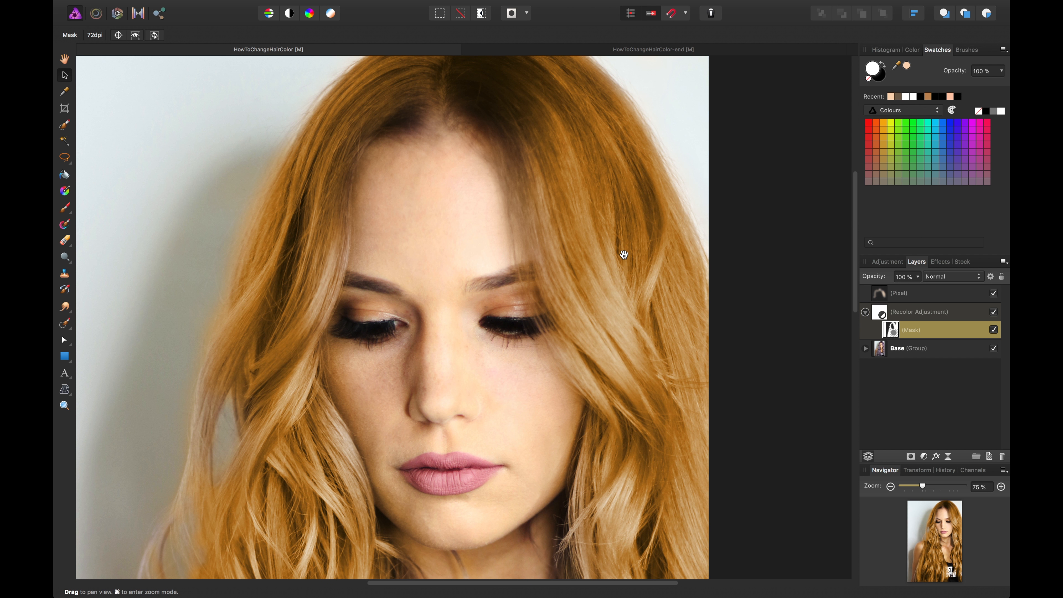
pyautogui.moveTo(621, 256)
pyautogui.mouseDown()
pyautogui.moveTo(629, 289)
pyautogui.moveTo(598, 206)
pyautogui.moveTo(610, 170)
pyautogui.moveTo(593, 375)
pyautogui.moveTo(602, 131)
pyautogui.moveTo(617, 152)
pyautogui.moveTo(584, 282)
pyautogui.mouseUp()
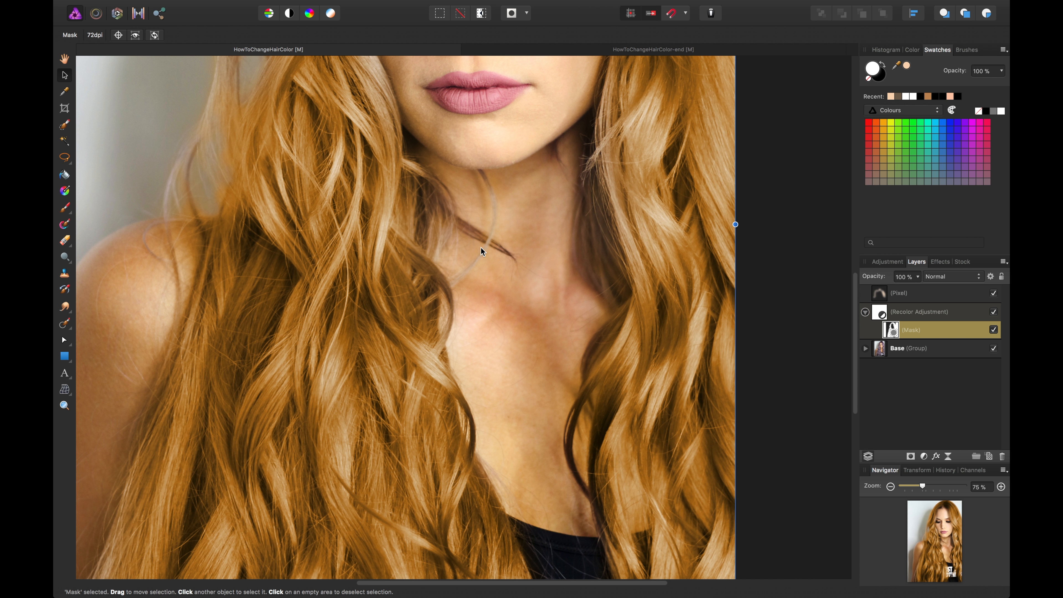
pyautogui.press('space')
pyautogui.moveTo(490, 295); pyautogui.dragTo(703, 444)
pyautogui.moveTo(492, 239); pyautogui.dragTo(466, 304)
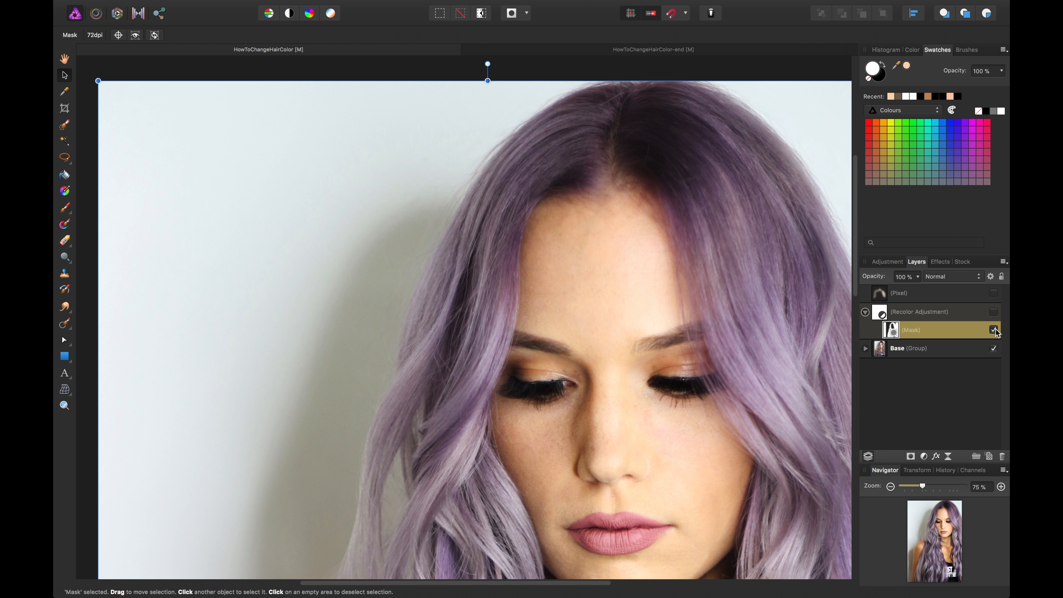
# Step: Select the Base group and examine the flyaway hairs along the head's outer edge at 200% zoom
pyautogui.click(897, 353)
pyautogui.press('space')
pyautogui.moveTo(557, 257); pyautogui.dragTo(516, 283)
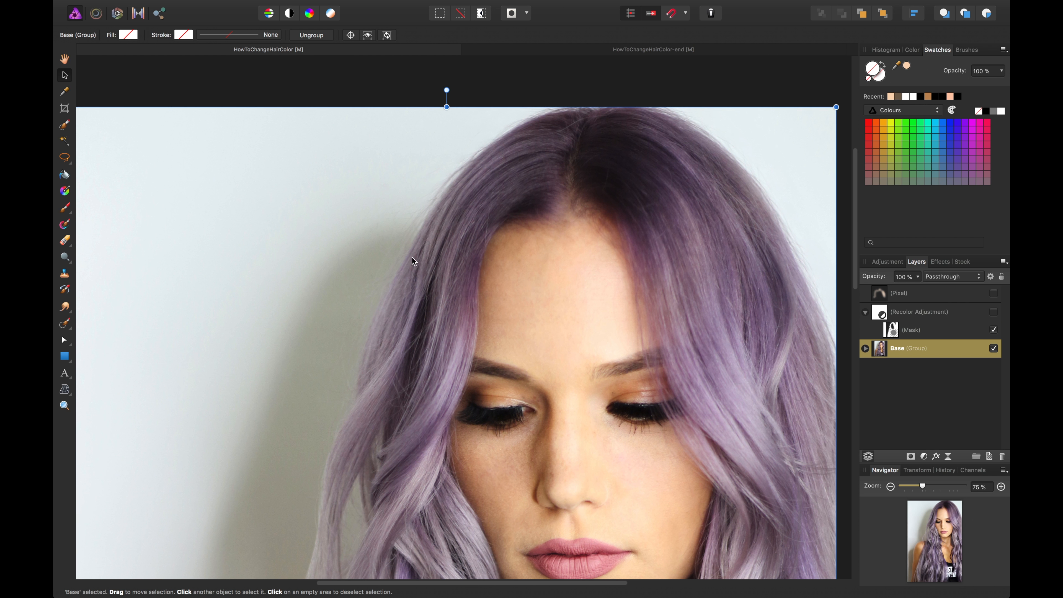
pyautogui.press('super+plus')
pyautogui.press('super+plus')
pyautogui.press('super+plus')
pyautogui.press('space')
pyautogui.moveTo(393, 238); pyautogui.dragTo(593, 426)
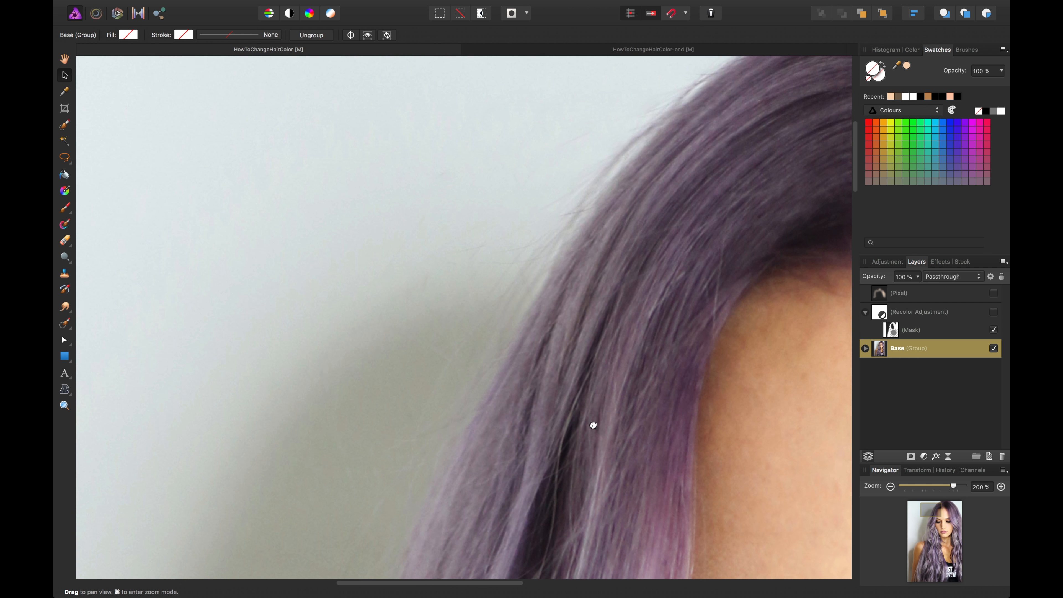
pyautogui.moveTo(559, 177); pyautogui.dragTo(492, 228)
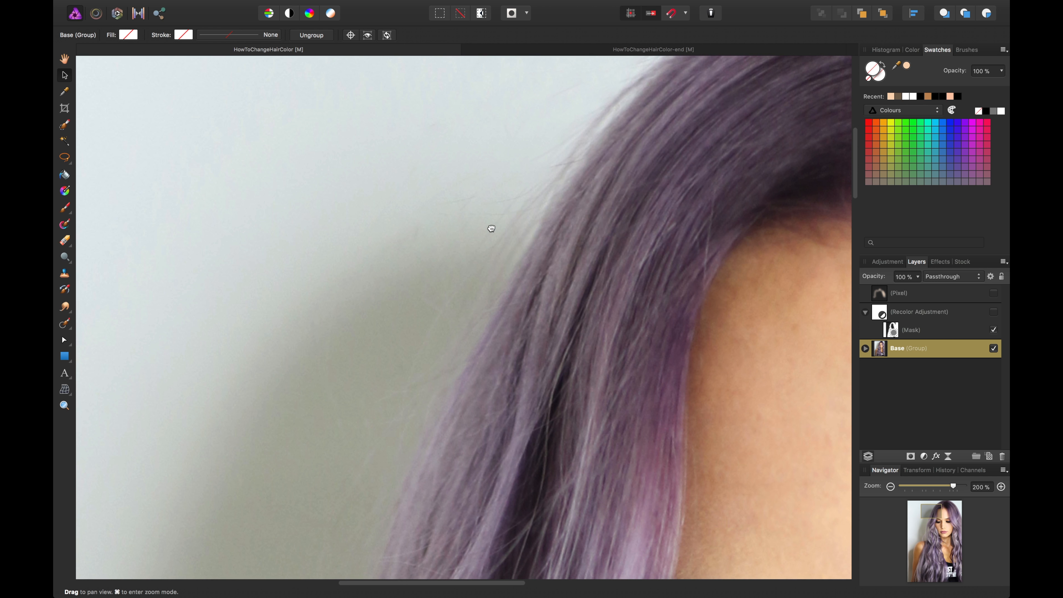
pyautogui.moveTo(524, 182); pyautogui.dragTo(501, 228)
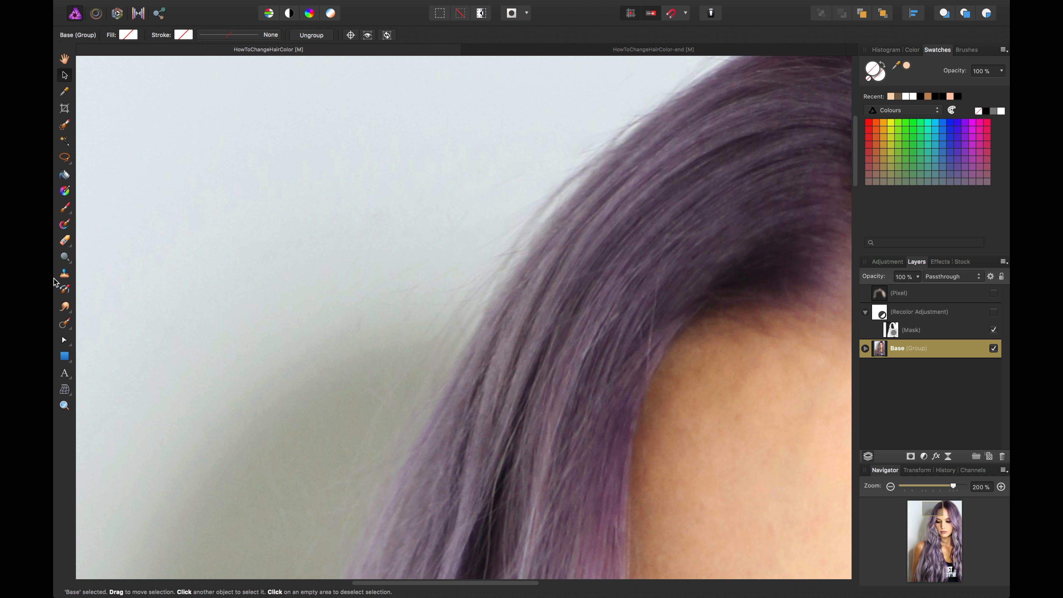
# Step: Inpaint the flyaway hairs on the wall beside the top of the head on the Background layer with a 33.4 px Inpainting Brush
pyautogui.click(66, 323)
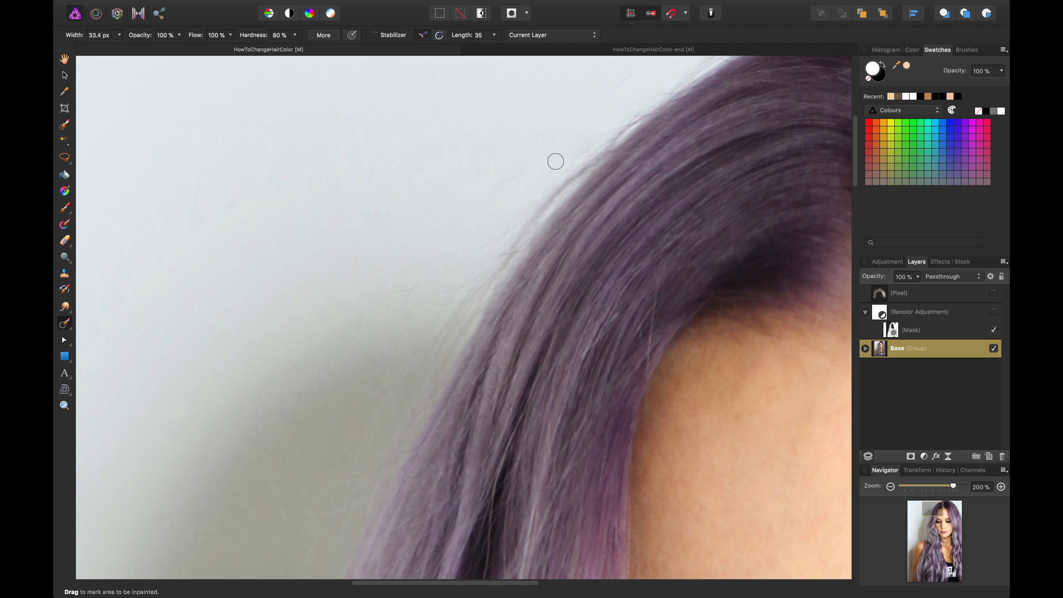
pyautogui.click(865, 348)
pyautogui.click(872, 374)
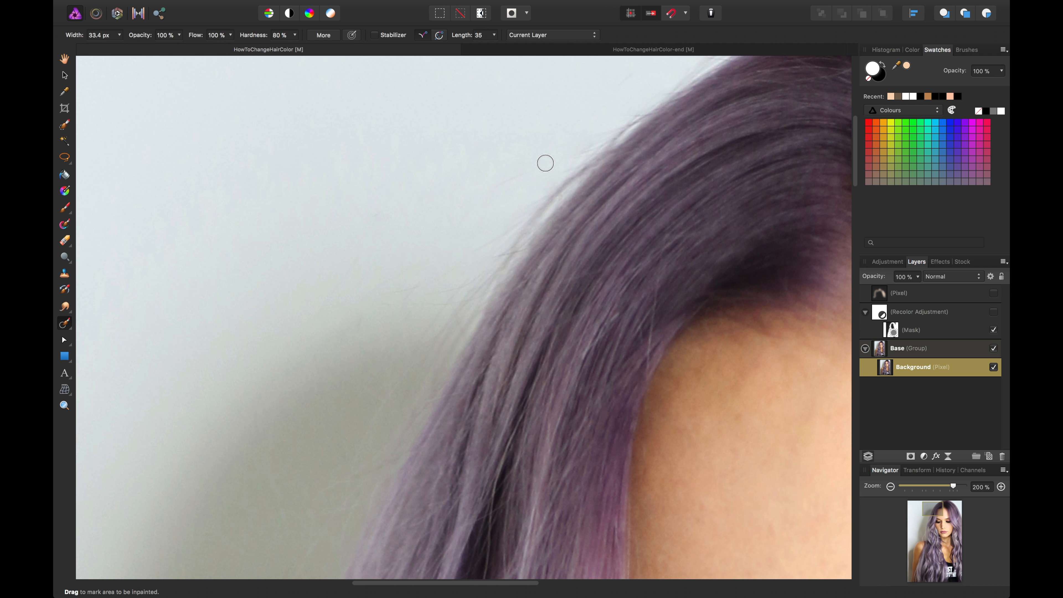
pyautogui.moveTo(546, 163); pyautogui.dragTo(460, 205)
pyautogui.moveTo(408, 316); pyautogui.dragTo(448, 199)
pyautogui.moveTo(482, 164); pyautogui.dragTo(438, 196)
pyautogui.moveTo(538, 164); pyautogui.dragTo(458, 196)
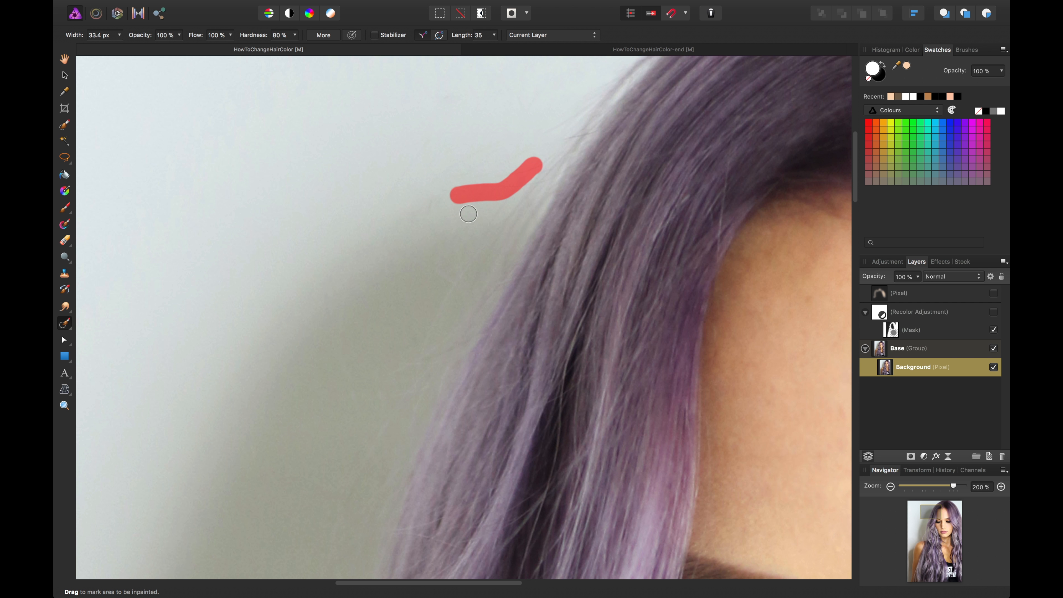
pyautogui.moveTo(573, 106); pyautogui.dragTo(498, 190)
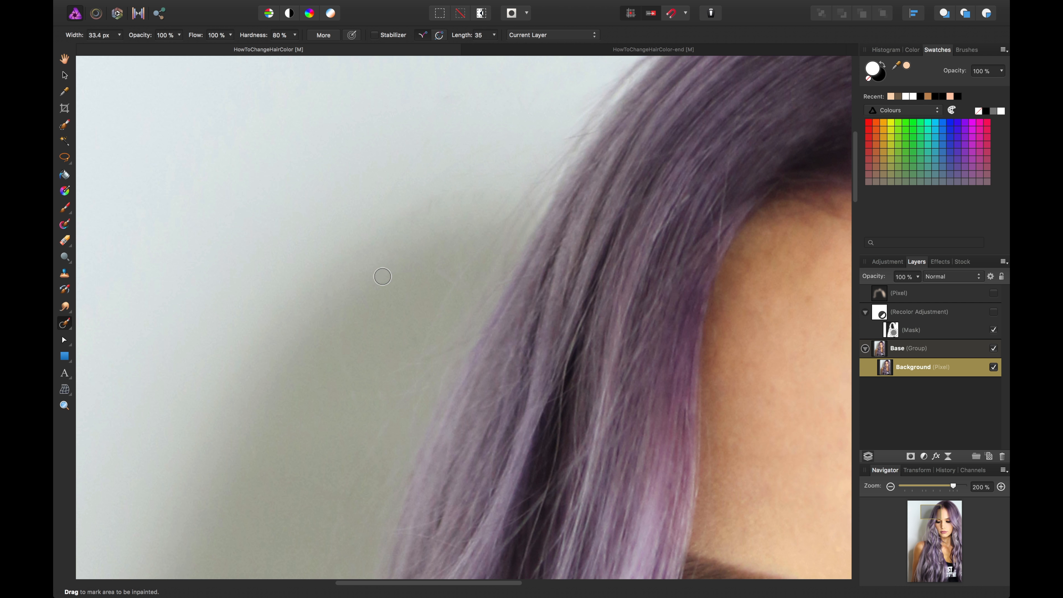
# Step: Inpaint the stray hairs on the wall beside the long hair and just above the bare shoulder
pyautogui.moveTo(382, 276); pyautogui.dragTo(572, 217)
pyautogui.moveTo(488, 225); pyautogui.dragTo(597, 287)
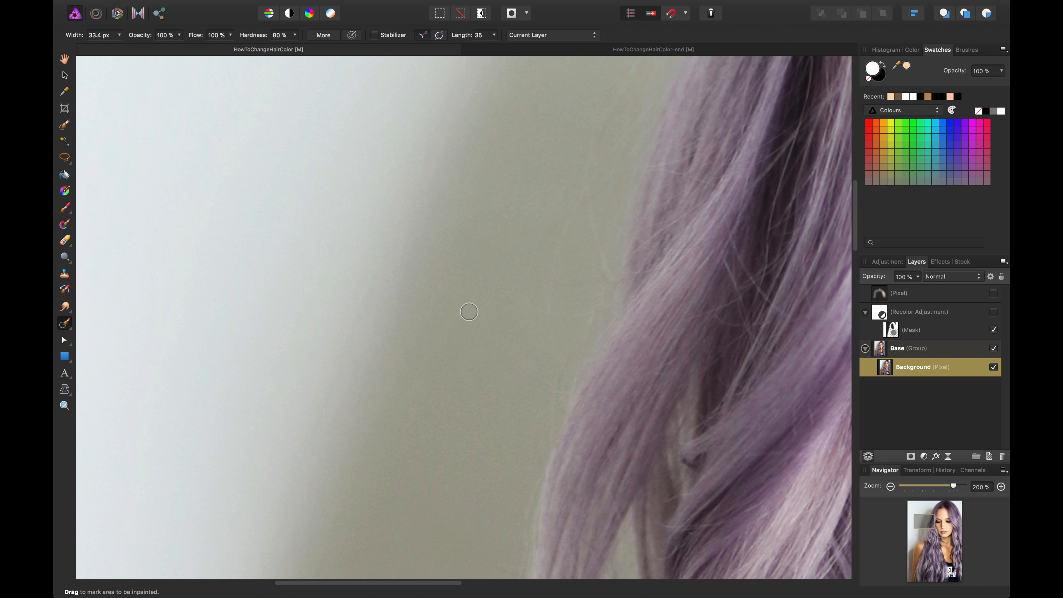
pyautogui.moveTo(582, 457)
pyautogui.mouseDown()
pyautogui.moveTo(489, 444)
pyautogui.moveTo(413, 368)
pyautogui.moveTo(451, 280)
pyautogui.mouseUp()
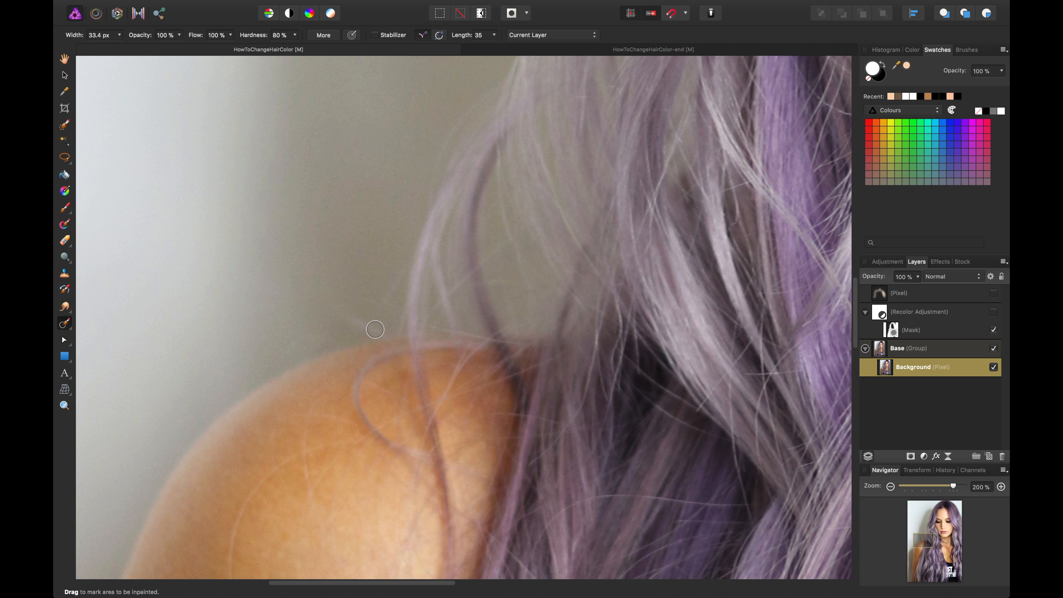
pyautogui.moveTo(375, 329)
pyautogui.mouseDown()
pyautogui.moveTo(392, 328)
pyautogui.moveTo(396, 250)
pyautogui.moveTo(304, 355)
pyautogui.moveTo(274, 358)
pyautogui.moveTo(306, 238)
pyautogui.moveTo(316, 82)
pyautogui.mouseUp()
pyautogui.moveTo(429, 194)
pyautogui.mouseDown()
pyautogui.moveTo(381, 204)
pyautogui.moveTo(301, 343)
pyautogui.moveTo(302, 367)
pyautogui.mouseUp()
# Step: Inpaint the stray hairs curving across the skin of the bare shoulder on the Background layer
pyautogui.scroll(3, 374, 229)
pyautogui.moveTo(375, 229)
pyautogui.mouseDown()
pyautogui.moveTo(366, 365)
pyautogui.moveTo(414, 421)
pyautogui.mouseUp()
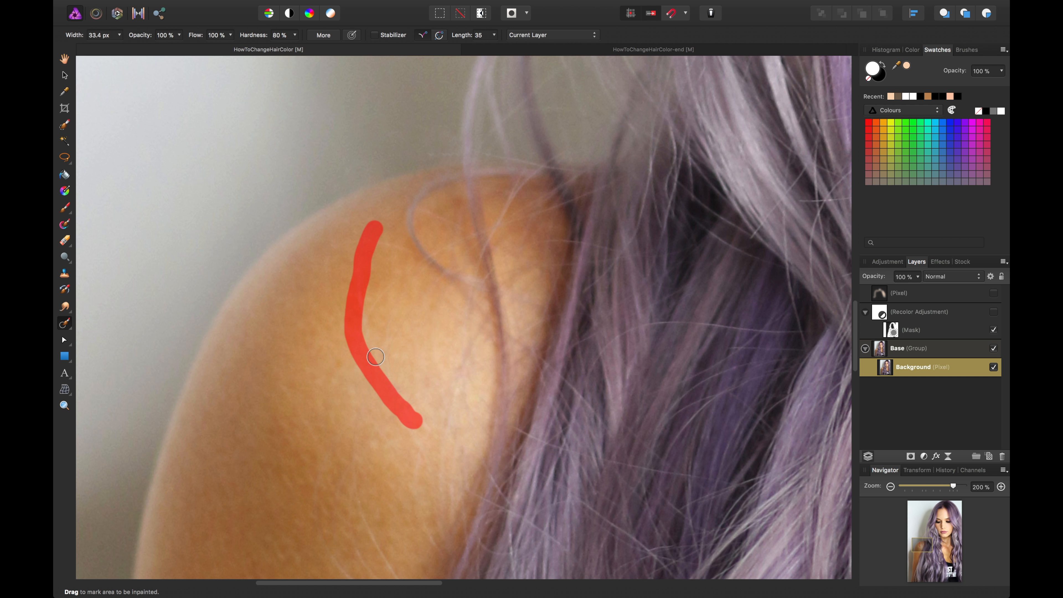
pyautogui.moveTo(382, 382); pyautogui.dragTo(359, 79)
pyautogui.moveTo(345, 192); pyautogui.dragTo(394, 309)
pyautogui.moveTo(256, 341); pyautogui.dragTo(344, 101)
# Step: Inpaint the loose strands crossing the upper arm and its outer edge beside the long hair
pyautogui.moveTo(354, 231)
pyautogui.mouseDown()
pyautogui.moveTo(267, 322)
pyautogui.moveTo(235, 422)
pyautogui.mouseUp()
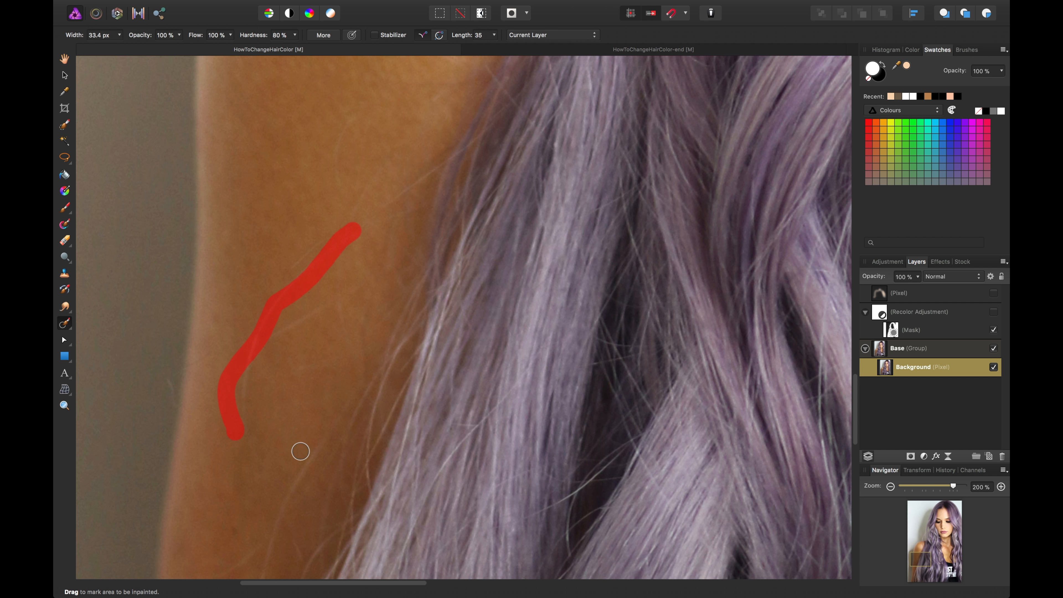
pyautogui.moveTo(172, 377); pyautogui.dragTo(168, 423)
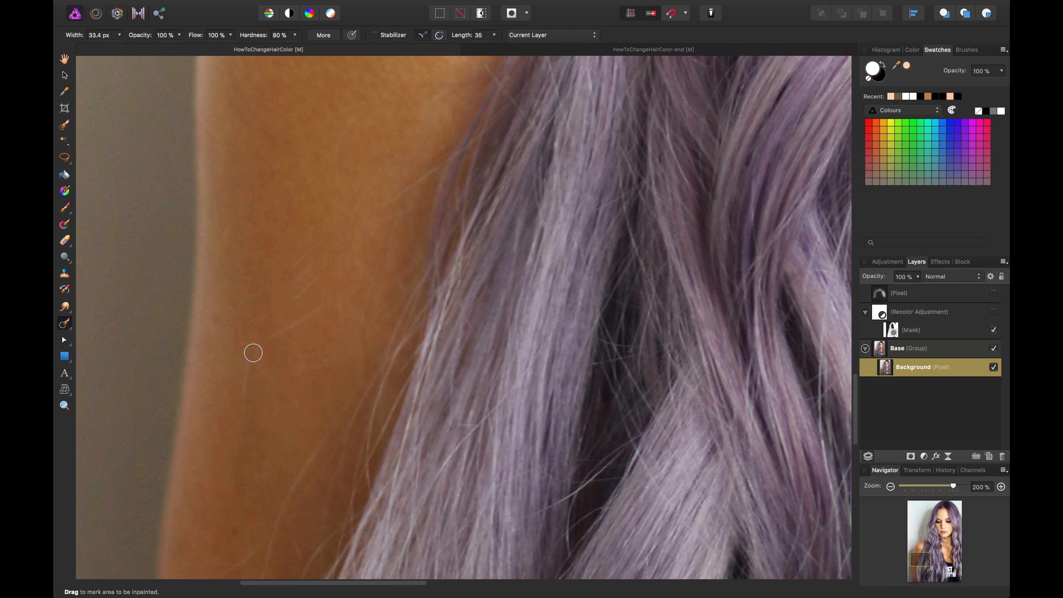
pyautogui.moveTo(254, 354); pyautogui.dragTo(235, 435)
pyautogui.moveTo(221, 357); pyautogui.dragTo(192, 363)
pyautogui.moveTo(313, 312); pyautogui.dragTo(257, 340)
pyautogui.moveTo(287, 385)
pyautogui.mouseDown()
pyautogui.moveTo(314, 212)
pyautogui.moveTo(396, 56)
pyautogui.mouseUp()
pyautogui.moveTo(468, 404); pyautogui.dragTo(354, 225)
pyautogui.moveTo(386, 456); pyautogui.dragTo(290, 451)
# Step: Inpaint the flyaway hairs on the wall between the opposite side of the head and the image edge with a 155.4 px brush
pyautogui.moveTo(684, 244); pyautogui.dragTo(327, 359)
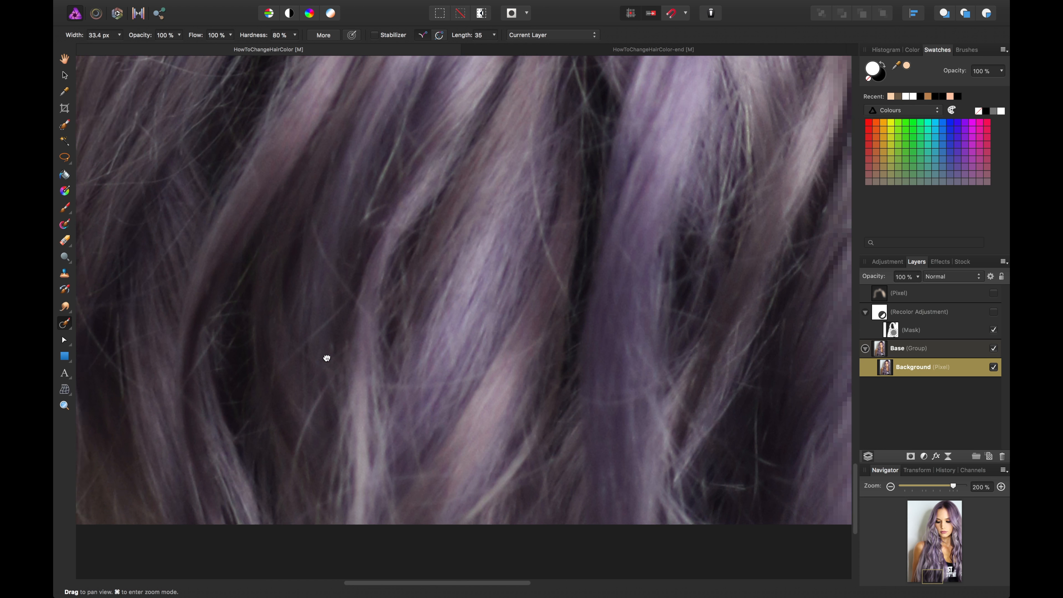
pyautogui.moveTo(657, 313); pyautogui.dragTo(251, 329)
pyautogui.moveTo(720, 193); pyautogui.dragTo(176, 331)
pyautogui.moveTo(591, 230); pyautogui.dragTo(586, 487)
pyautogui.moveTo(603, 126)
pyautogui.mouseDown()
pyautogui.moveTo(639, 376)
pyautogui.moveTo(645, 332)
pyautogui.mouseUp()
pyautogui.moveTo(451, 207); pyautogui.dragTo(590, 466)
pyautogui.press(']')
pyautogui.press(']')
pyautogui.press(']')
pyautogui.press(']')
pyautogui.press(']')
pyautogui.press(']')
pyautogui.press(']')
pyautogui.press(']')
pyautogui.moveTo(443, 150); pyautogui.dragTo(614, 497)
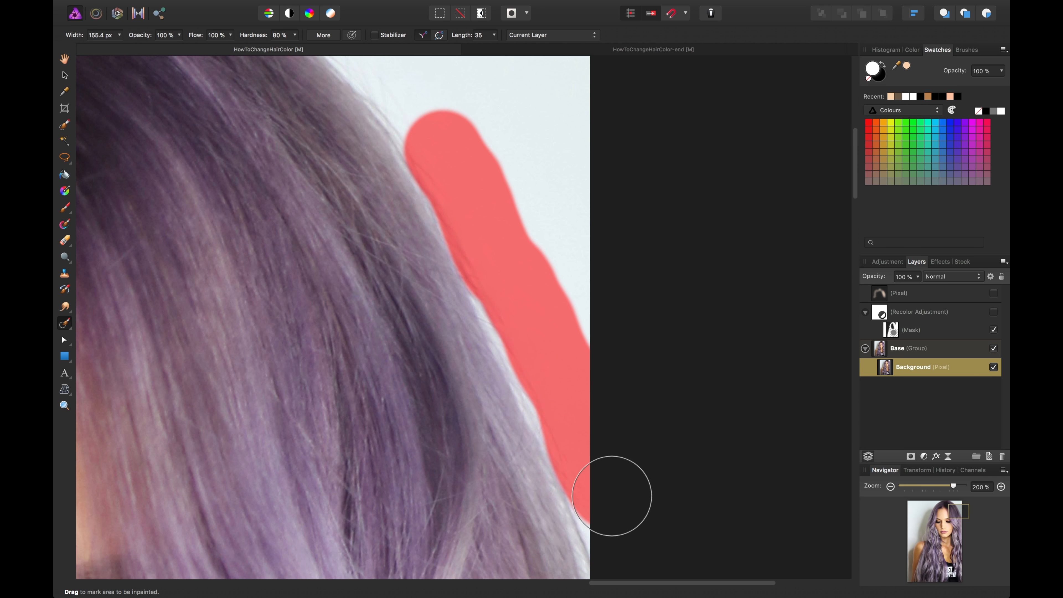
# Step: Inpaint the flyaway hairs on the wall over the curve of the head up to the photo's upper edge
pyautogui.scroll(5, 653, 340)
pyautogui.moveTo(679, 342)
pyautogui.mouseDown()
pyautogui.moveTo(526, 219)
pyautogui.moveTo(369, 171)
pyautogui.mouseUp()
pyautogui.moveTo(597, 222); pyautogui.dragTo(373, 119)
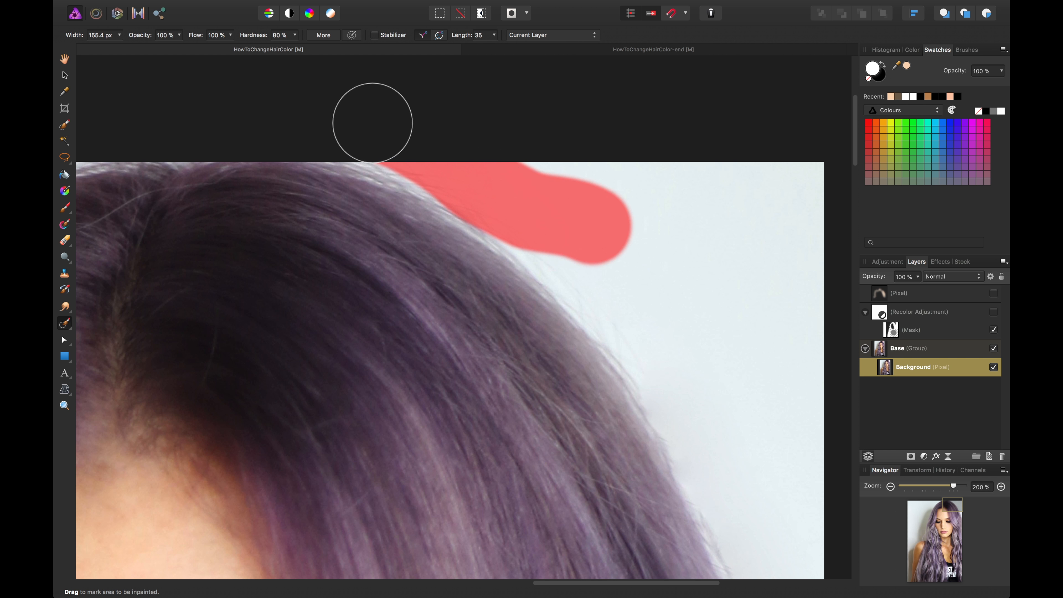
# Step: Show the Recolor adjustment again and check the cleaned hair edges across the whole portrait
pyautogui.press('v')
pyautogui.hscroll(-8, 344, 366)
pyautogui.hscroll(2, 344, 366)
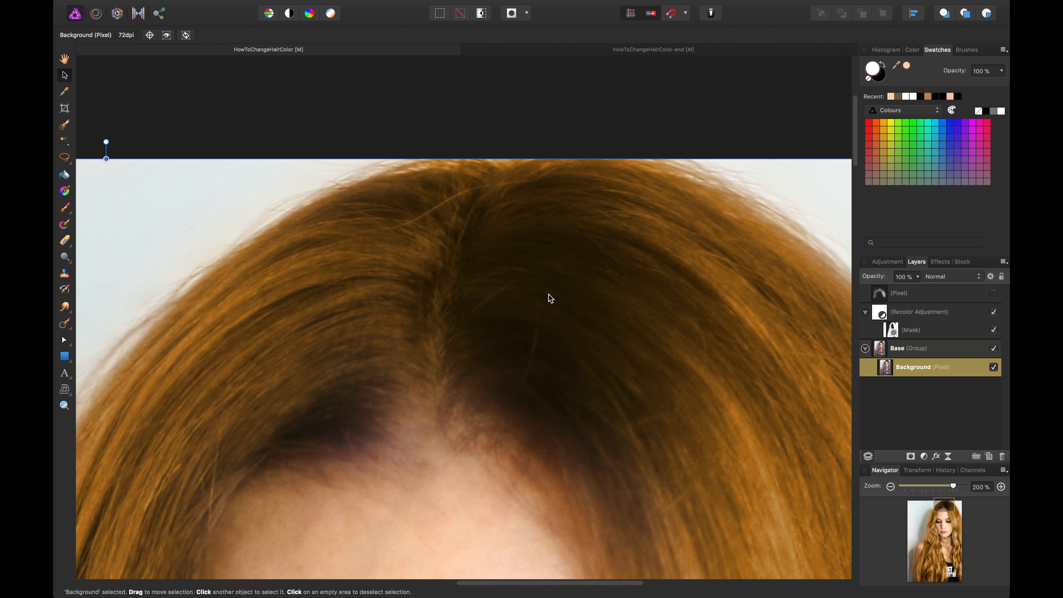
pyautogui.scroll(-6, 551, 298)
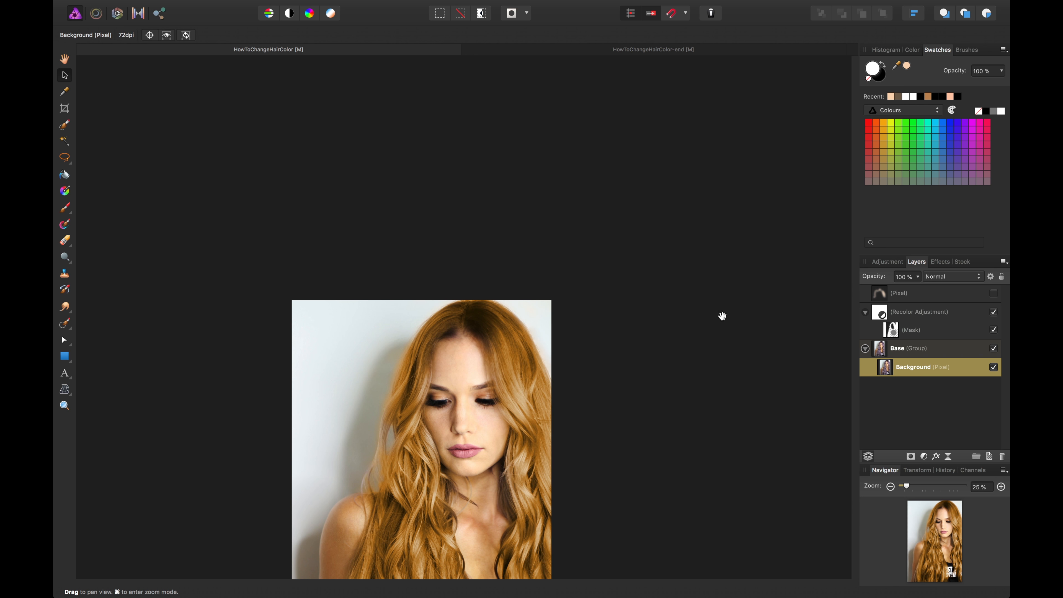
pyautogui.moveTo(637, 354)
pyautogui.mouseDown()
pyautogui.moveTo(619, 175)
pyautogui.moveTo(622, 261)
pyautogui.mouseUp()
pyautogui.press('j')
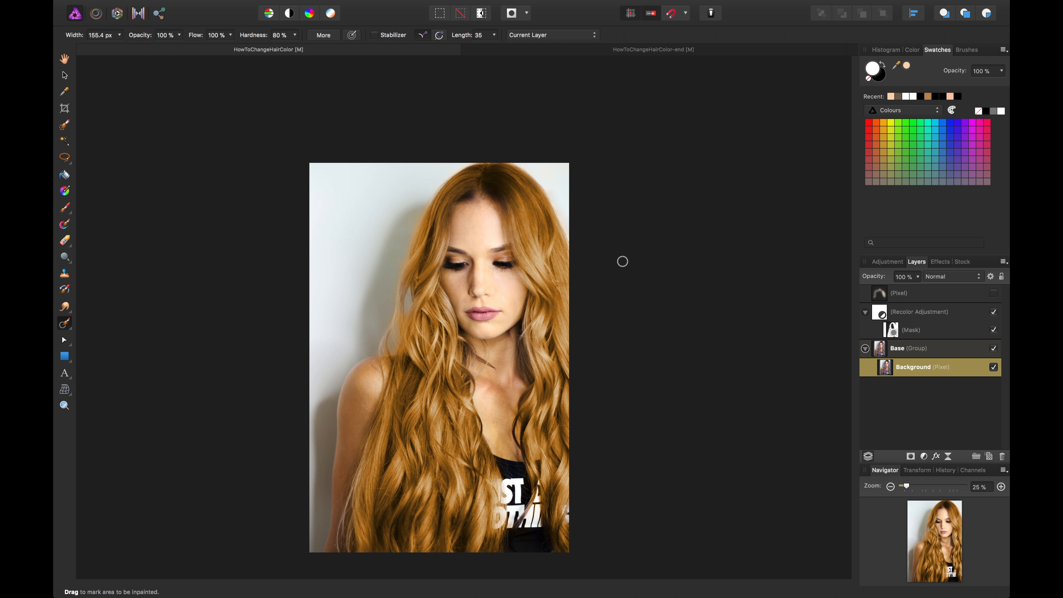
# Step: Set the Recolor adjustment's hue to 37.1° and its saturation to 49%
pyautogui.press('v')
pyautogui.doubleClick(888, 315)
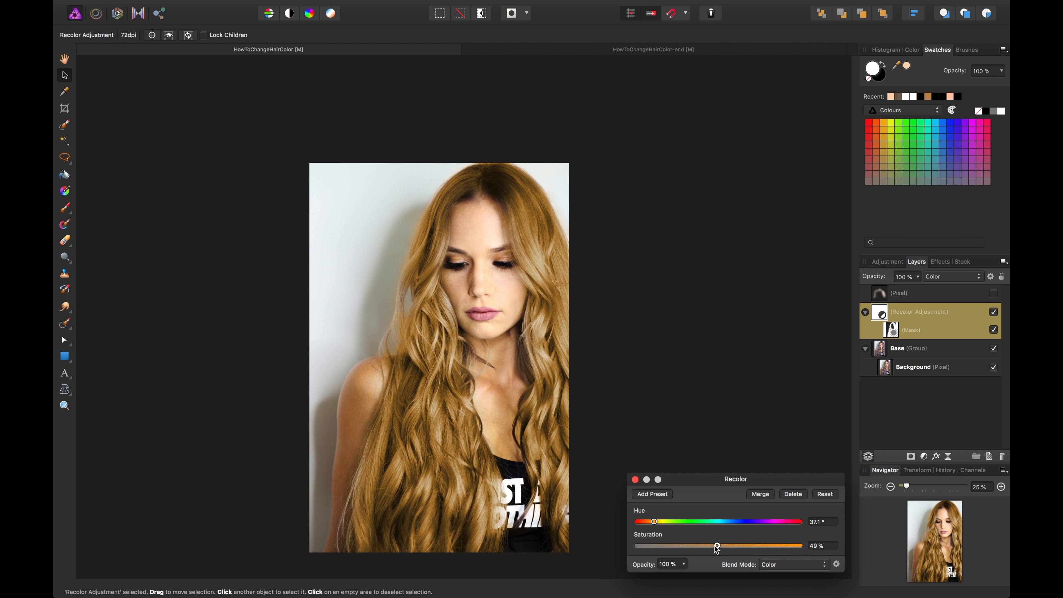
pyautogui.click(636, 480)
# Step: Add a Curves adjustment above the Recolor adjustment and raise the Master curve slightly in the shadows and highlights
pyautogui.scroll(3, 598, 386)
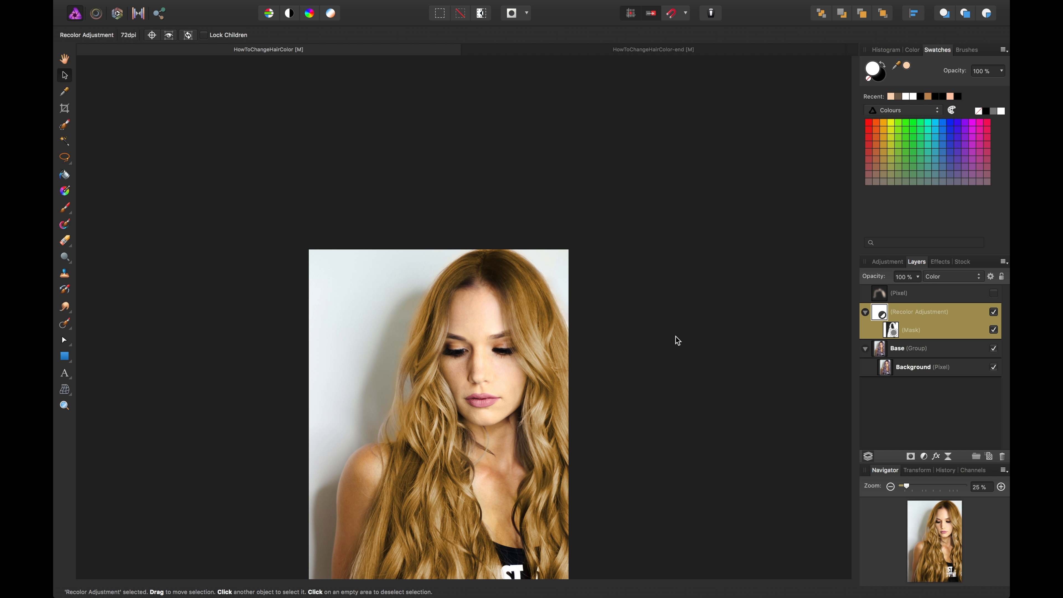
pyautogui.press('super+plus')
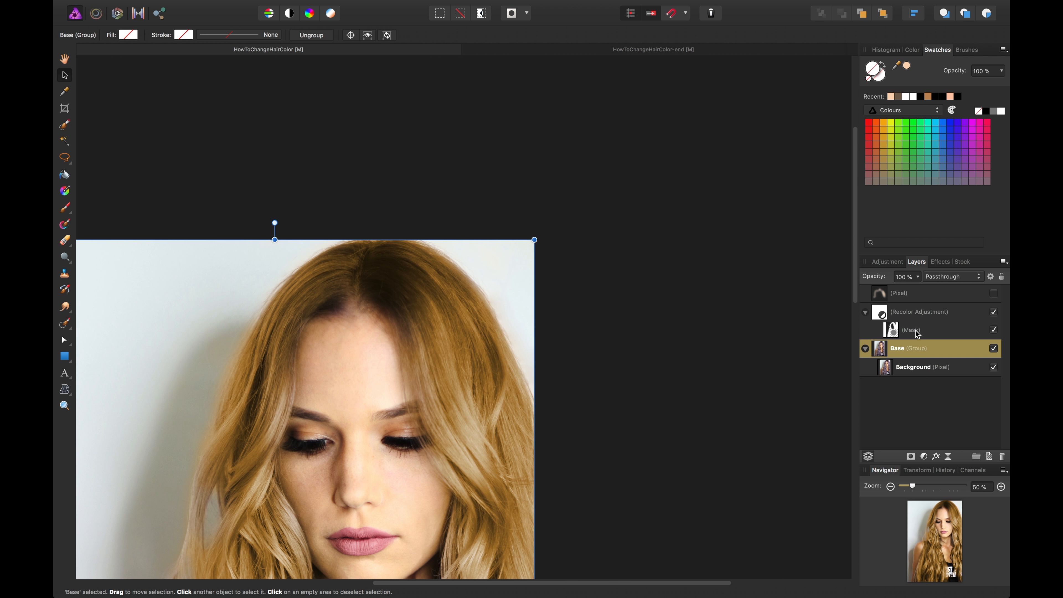
pyautogui.click(916, 314)
pyautogui.moveTo(651, 352); pyautogui.dragTo(704, 205)
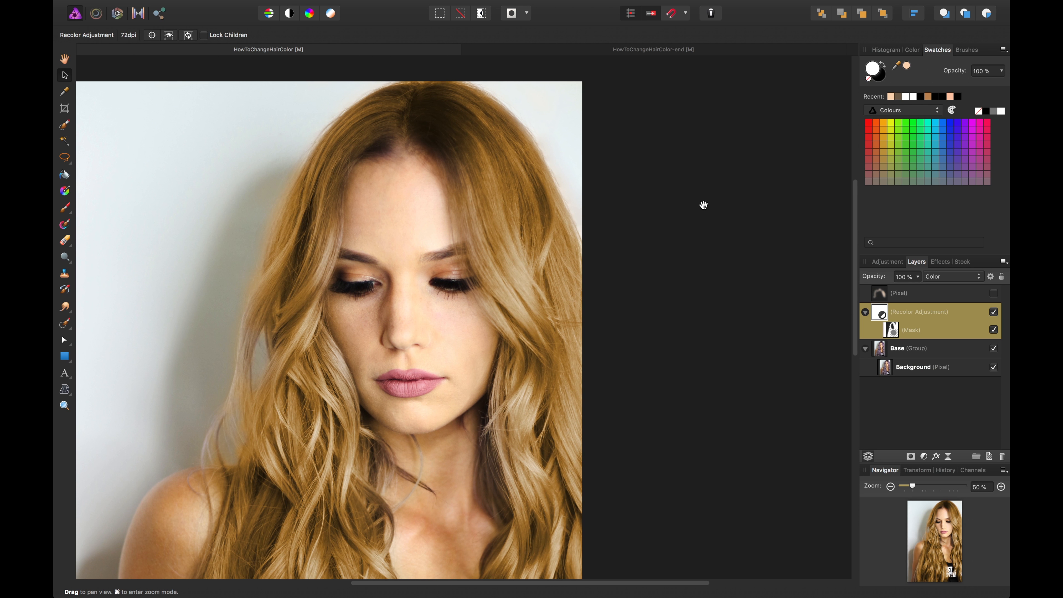
pyautogui.click(924, 457)
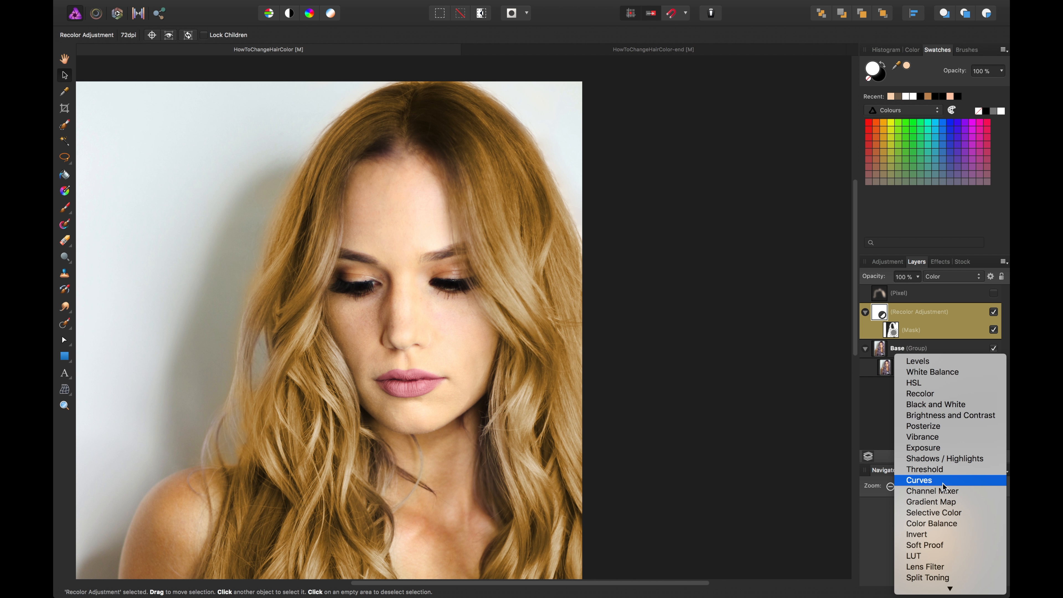
pyautogui.click(934, 480)
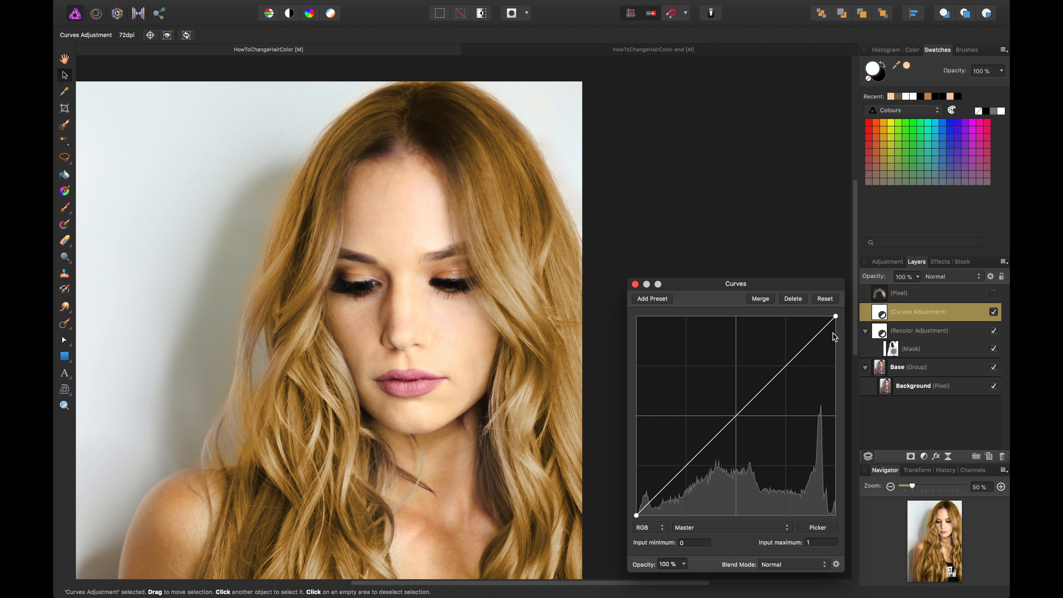
pyautogui.moveTo(709, 443)
pyautogui.mouseDown()
pyautogui.moveTo(695, 445)
pyautogui.moveTo(701, 438)
pyautogui.mouseUp()
pyautogui.moveTo(795, 357)
pyautogui.mouseDown()
pyautogui.moveTo(802, 362)
pyautogui.moveTo(808, 343)
pyautogui.mouseUp()
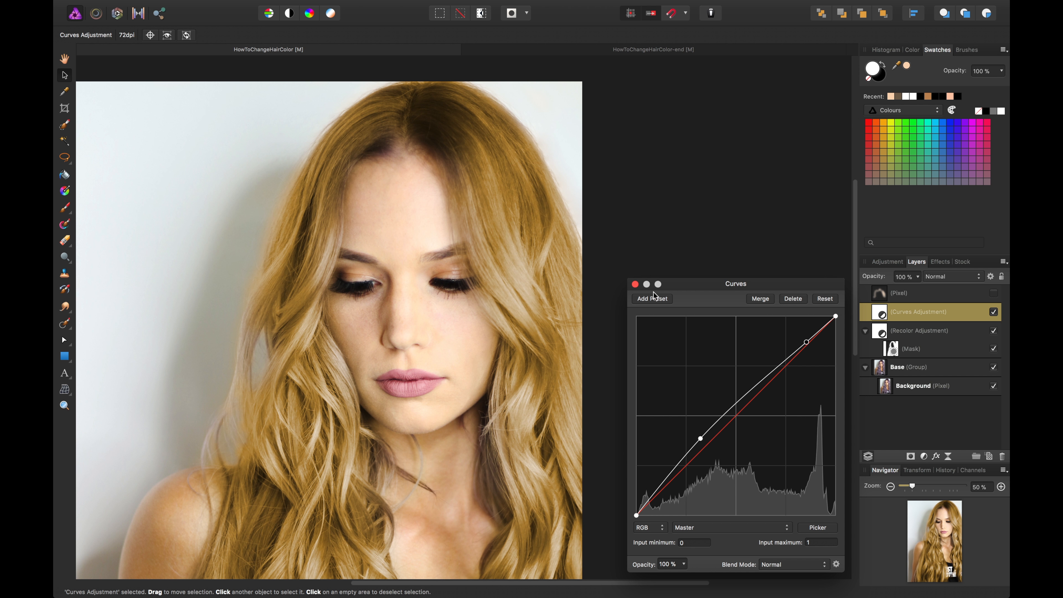
pyautogui.click(635, 284)
# Step: Compare the portrait with the Curves adjustment hidden and shown
pyautogui.scroll(-3, 671, 227)
pyautogui.hscroll(-2, 672, 228)
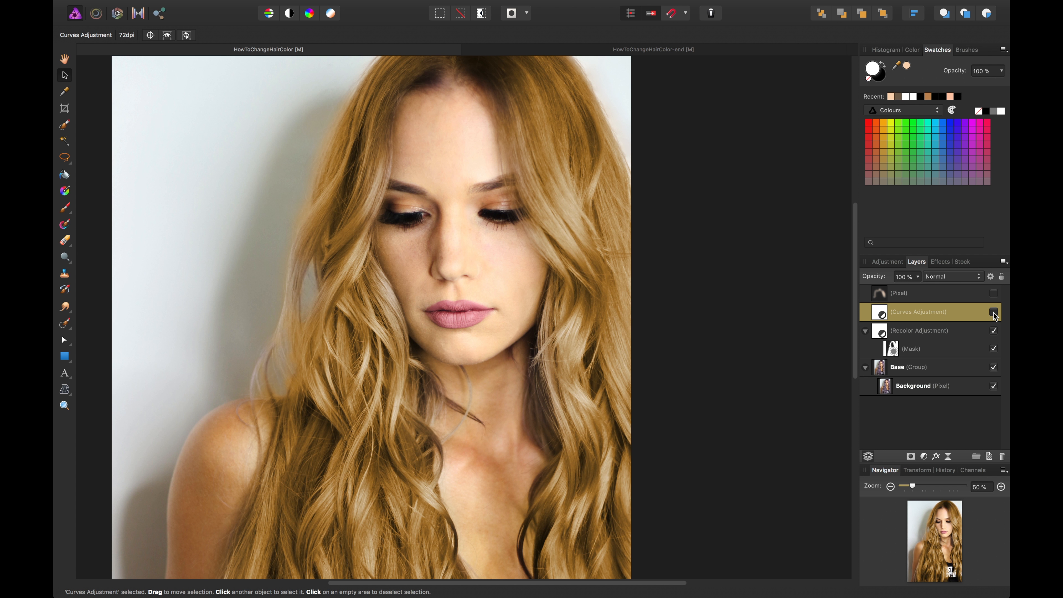
pyautogui.click(994, 312)
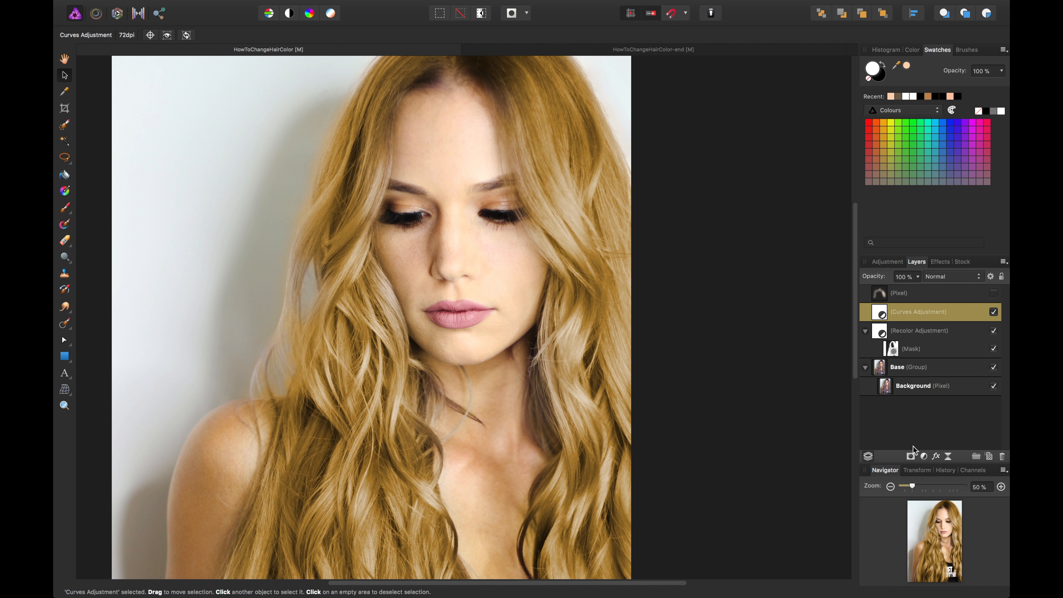
pyautogui.press('b')
pyautogui.click(913, 456)
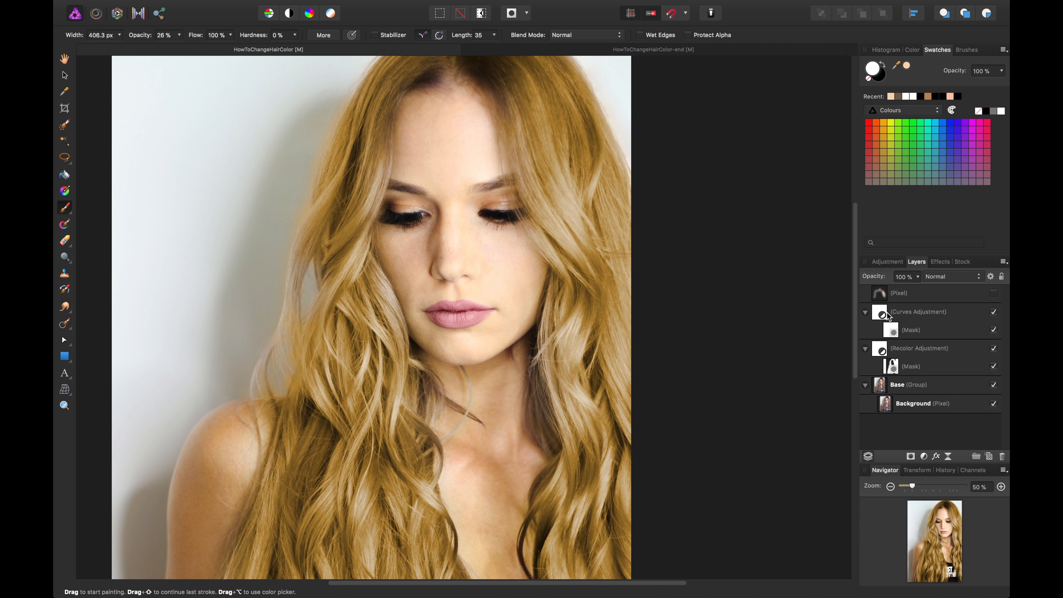
pyautogui.press('super+z')
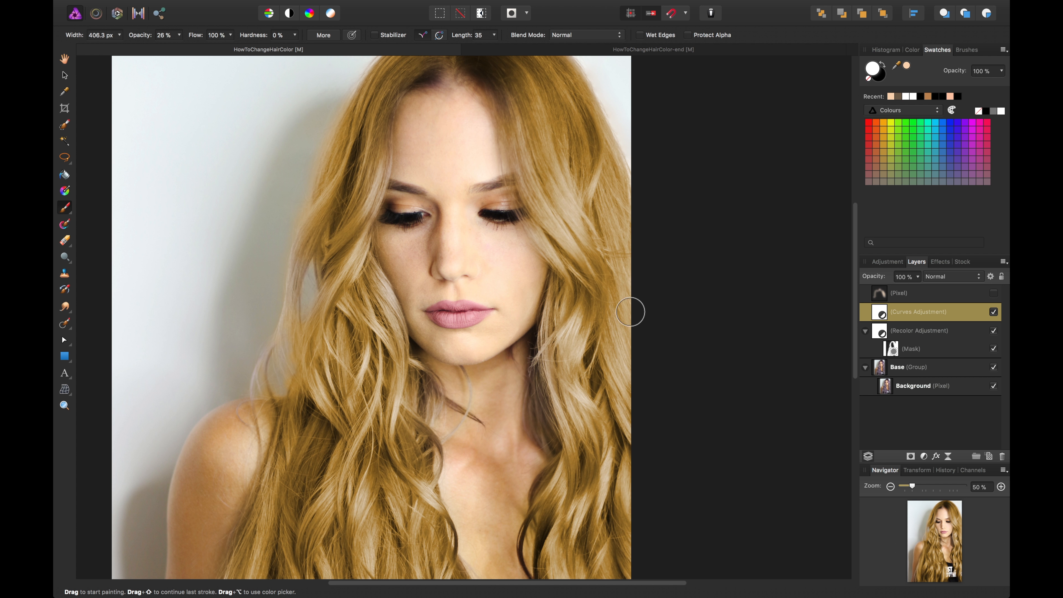
pyautogui.press('b')
pyautogui.press('r')
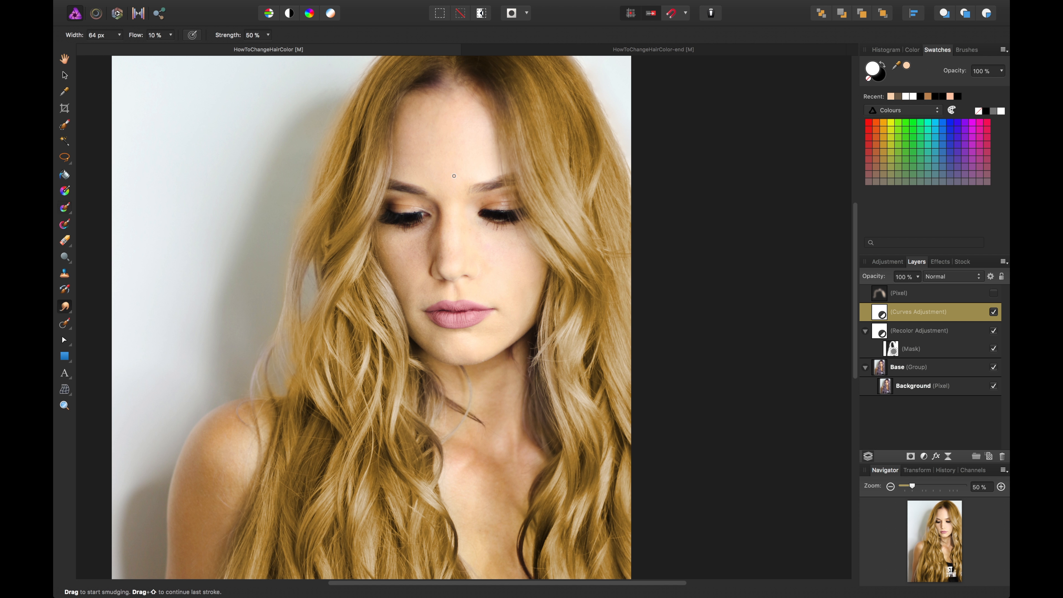
# Step: Mask the Curves adjustment off the face, chest, arm and wall by painting black with an 817.2 px brush at 100% opacity
pyautogui.press('b')
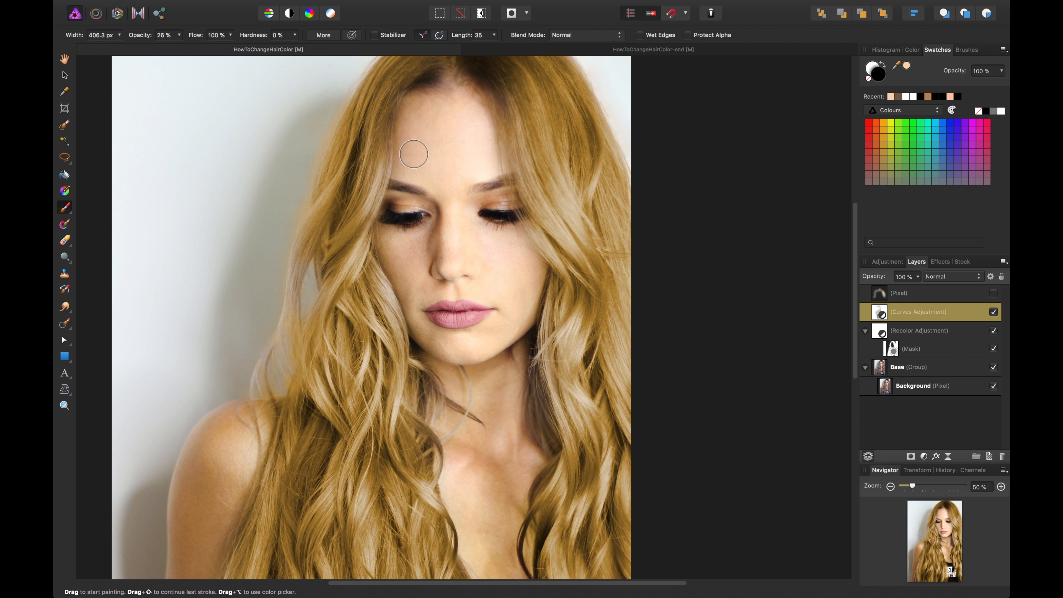
pyautogui.press(']')
pyautogui.press(']')
pyautogui.press(']')
pyautogui.press(']')
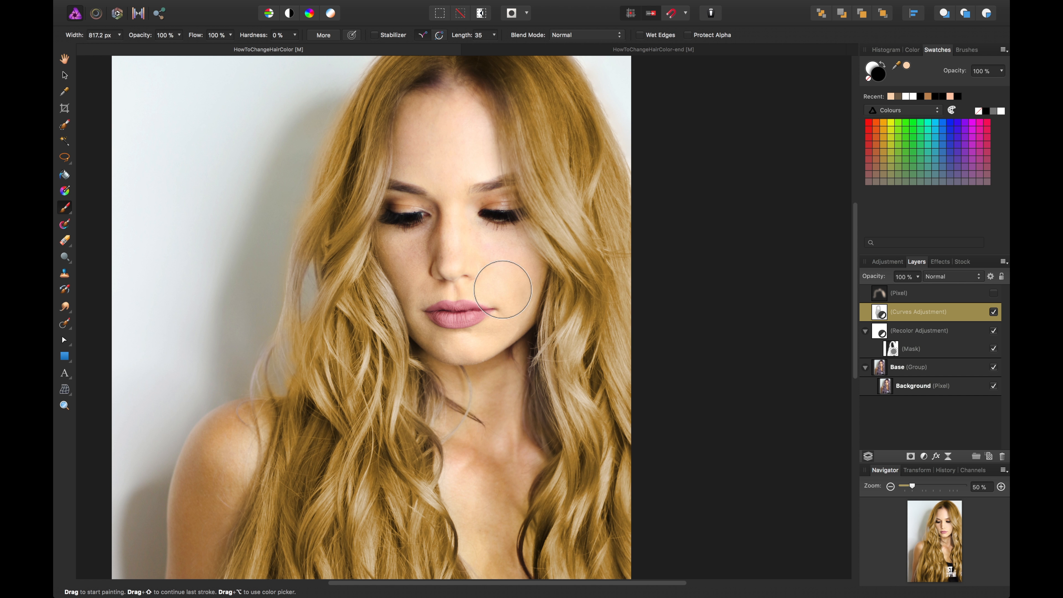
pyautogui.moveTo(504, 290)
pyautogui.mouseDown()
pyautogui.moveTo(495, 518)
pyautogui.moveTo(457, 321)
pyautogui.moveTo(456, 111)
pyautogui.mouseUp()
pyautogui.moveTo(492, 488)
pyautogui.mouseDown()
pyautogui.moveTo(478, 261)
pyautogui.moveTo(575, 280)
pyautogui.mouseUp()
pyautogui.moveTo(308, 241); pyautogui.dragTo(287, 285)
pyautogui.moveTo(270, 238); pyautogui.dragTo(181, 498)
pyautogui.moveTo(506, 246)
pyautogui.mouseDown()
pyautogui.moveTo(499, 369)
pyautogui.moveTo(482, 313)
pyautogui.mouseUp()
pyautogui.press('v')
pyautogui.moveTo(703, 135); pyautogui.dragTo(708, 123)
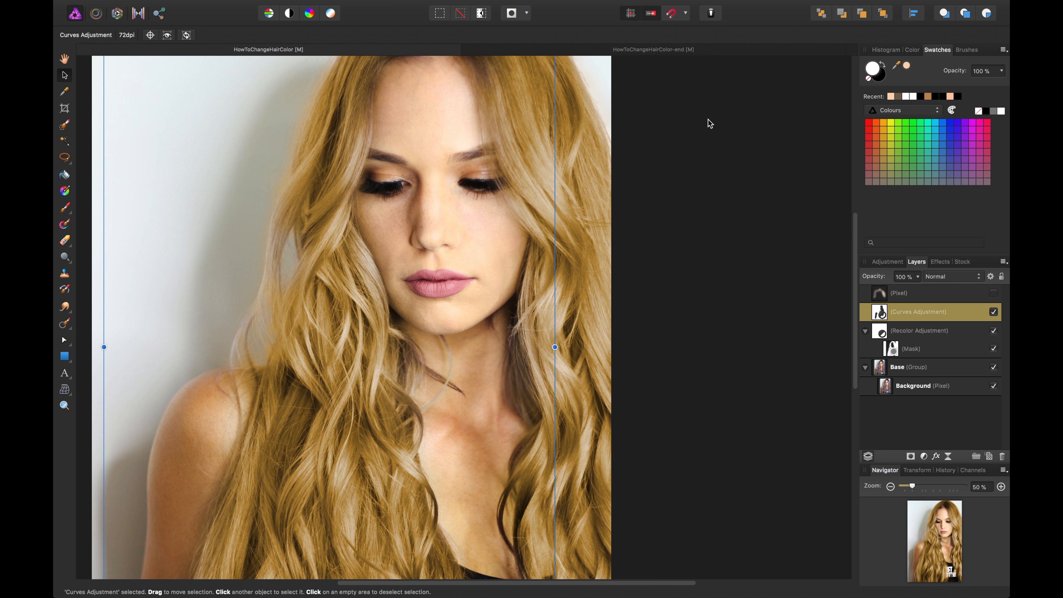
# Step: Clear the layer selection and examine the brightened hair across the whole portrait at 25% zoom
pyautogui.press('super+minus')
pyautogui.click(666, 234)
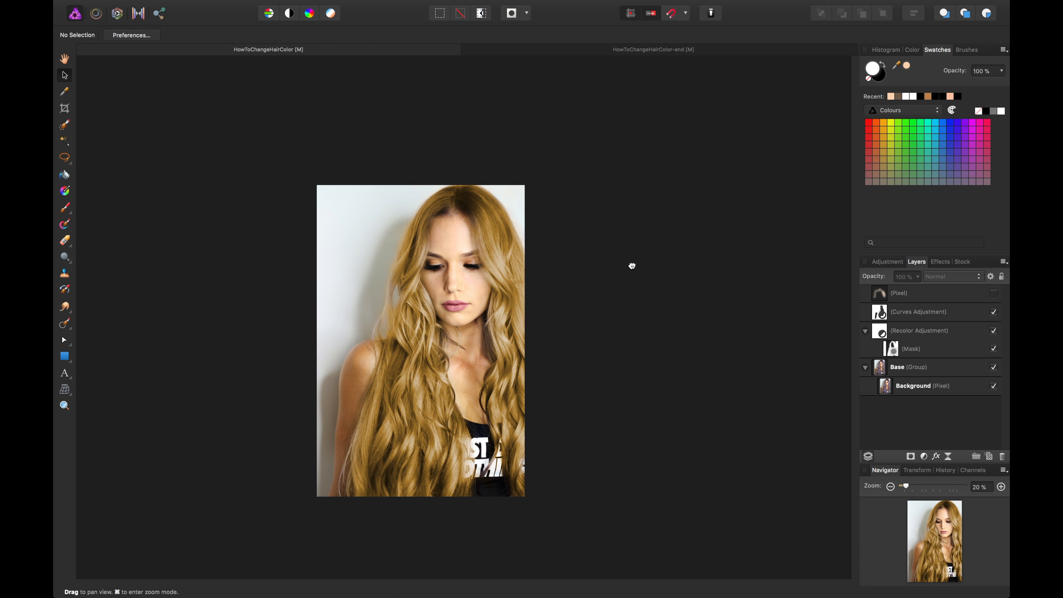
pyautogui.scroll(-3, 632, 266)
pyautogui.hscroll(-3, 632, 266)
pyautogui.press('super+plus')
pyautogui.moveTo(630, 256); pyautogui.dragTo(557, 367)
pyautogui.click(505, 271)
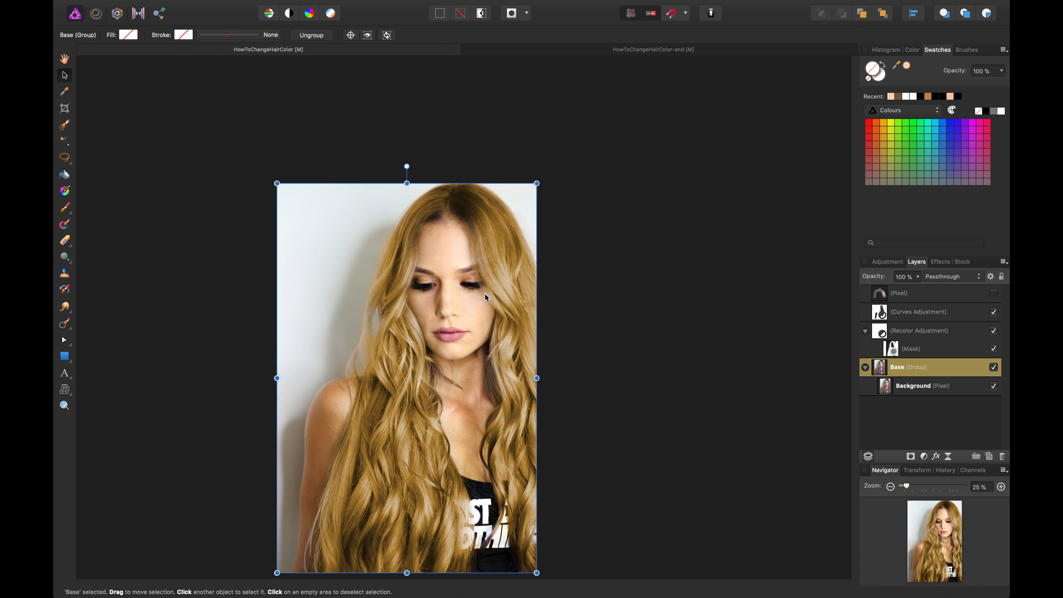
pyautogui.click(574, 270)
pyautogui.scroll(-3, 628, 268)
pyautogui.hscroll(-1, 628, 268)
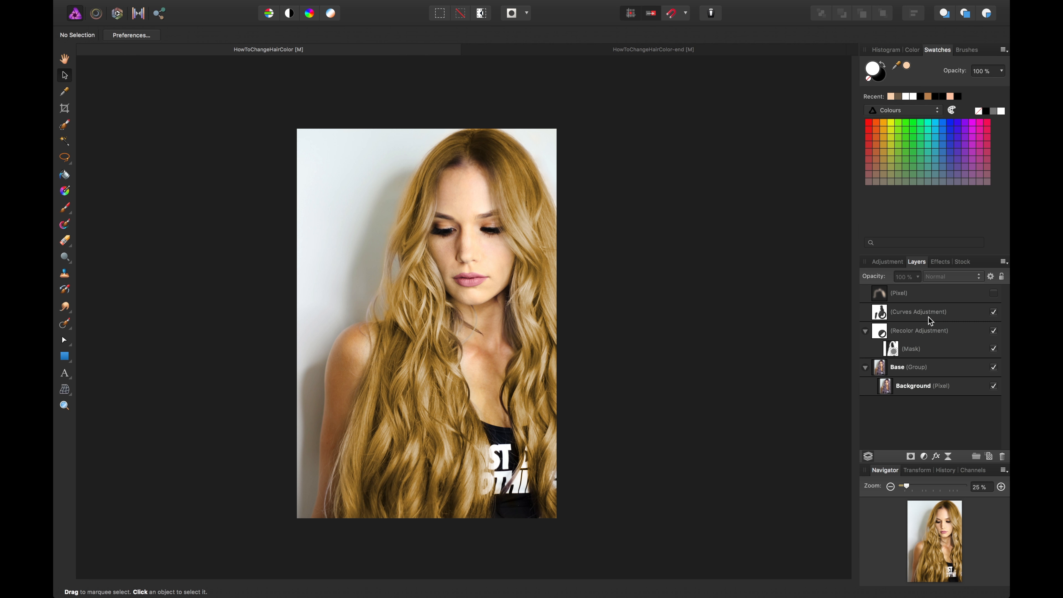
# Step: Show the hairline correction pixel layer again and add a new pixel layer above it
pyautogui.click(928, 298)
pyautogui.click(994, 293)
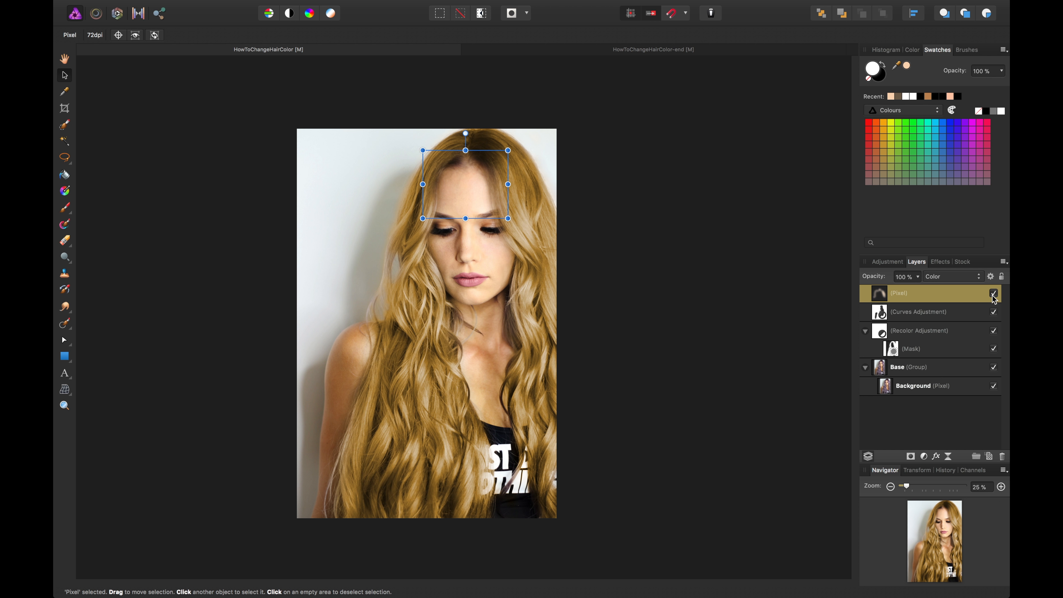
pyautogui.click(990, 457)
# Step: Paint soft white over the hair on the chest and along the far side of the head with a 2030.3 px brush at 70% opacity
pyautogui.press('b')
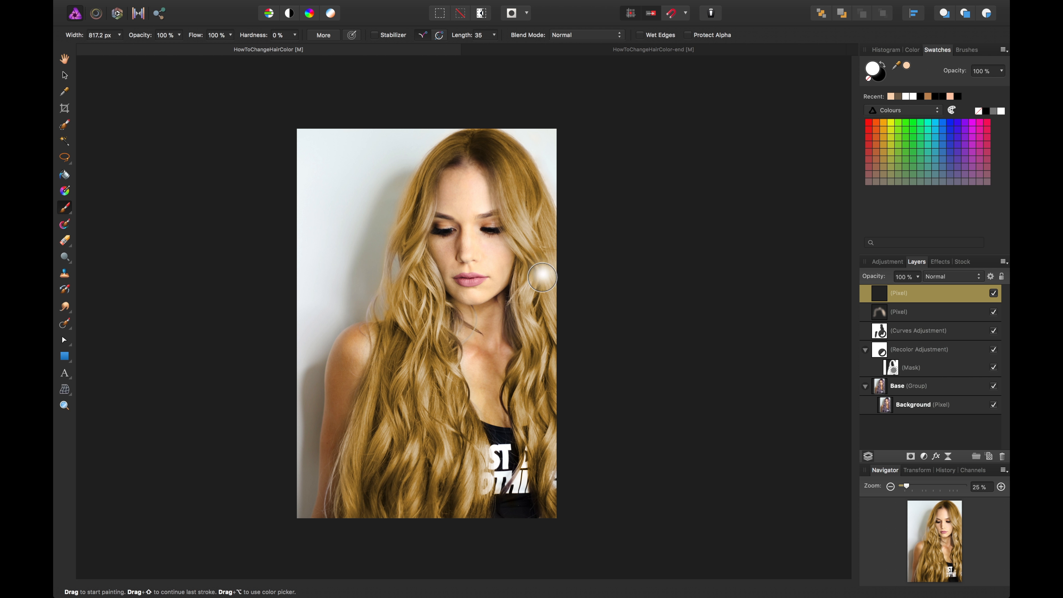
pyautogui.press(']')
pyautogui.press(']')
pyautogui.press(']')
pyautogui.press(']')
pyautogui.press(']')
pyautogui.press(']')
pyautogui.press(']')
pyautogui.press(']')
pyautogui.press(']')
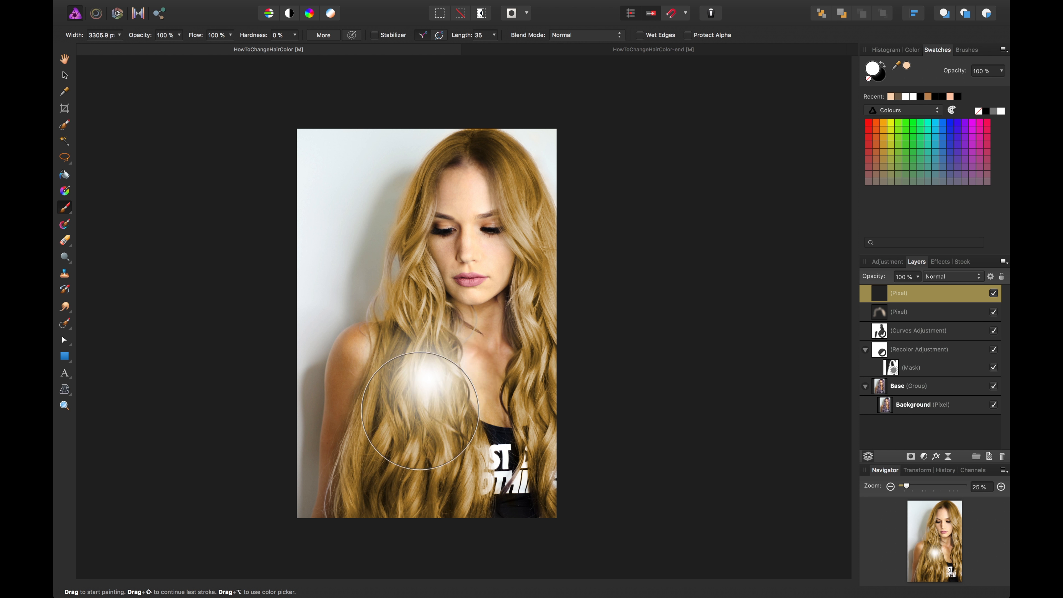
pyautogui.press('[')
pyautogui.press('[')
pyautogui.press('[')
pyautogui.press('[')
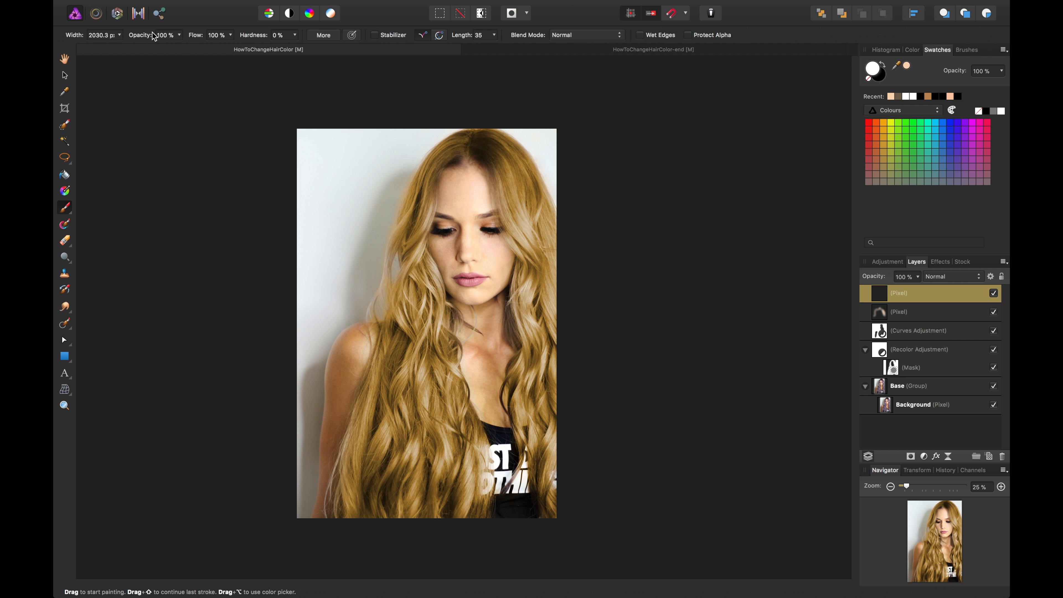
pyautogui.moveTo(139, 38); pyautogui.dragTo(121, 37)
pyautogui.moveTo(408, 486)
pyautogui.mouseDown()
pyautogui.moveTo(423, 388)
pyautogui.moveTo(424, 422)
pyautogui.moveTo(417, 389)
pyautogui.moveTo(394, 481)
pyautogui.moveTo(409, 462)
pyautogui.moveTo(383, 436)
pyautogui.moveTo(377, 478)
pyautogui.moveTo(391, 494)
pyautogui.moveTo(436, 437)
pyautogui.moveTo(440, 486)
pyautogui.moveTo(415, 379)
pyautogui.mouseUp()
pyautogui.moveTo(414, 340); pyautogui.dragTo(415, 403)
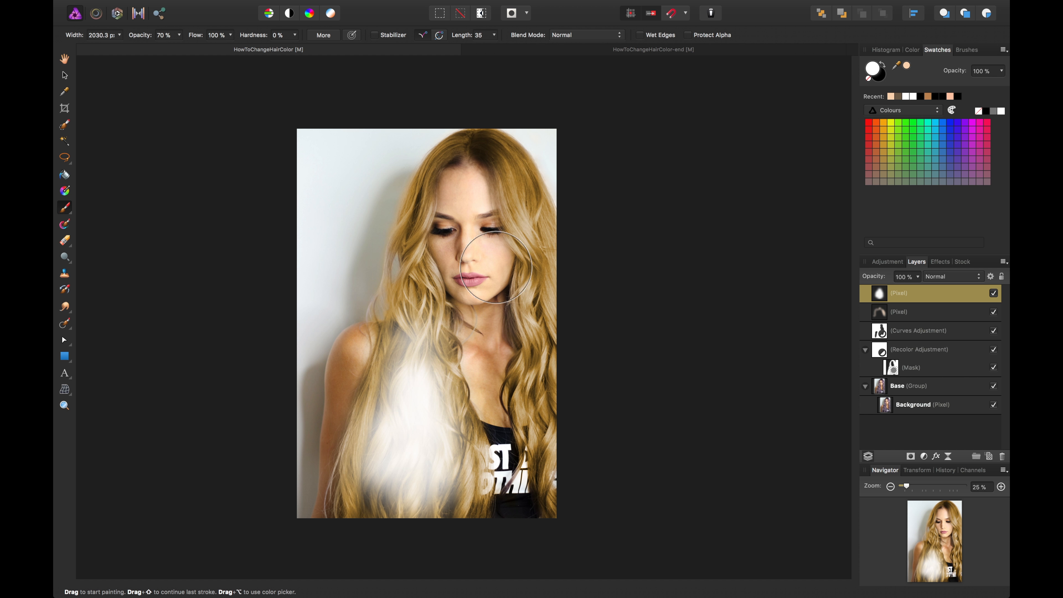
pyautogui.moveTo(509, 158)
pyautogui.mouseDown()
pyautogui.moveTo(535, 202)
pyautogui.moveTo(504, 144)
pyautogui.moveTo(584, 327)
pyautogui.moveTo(542, 233)
pyautogui.moveTo(551, 317)
pyautogui.moveTo(629, 427)
pyautogui.mouseUp()
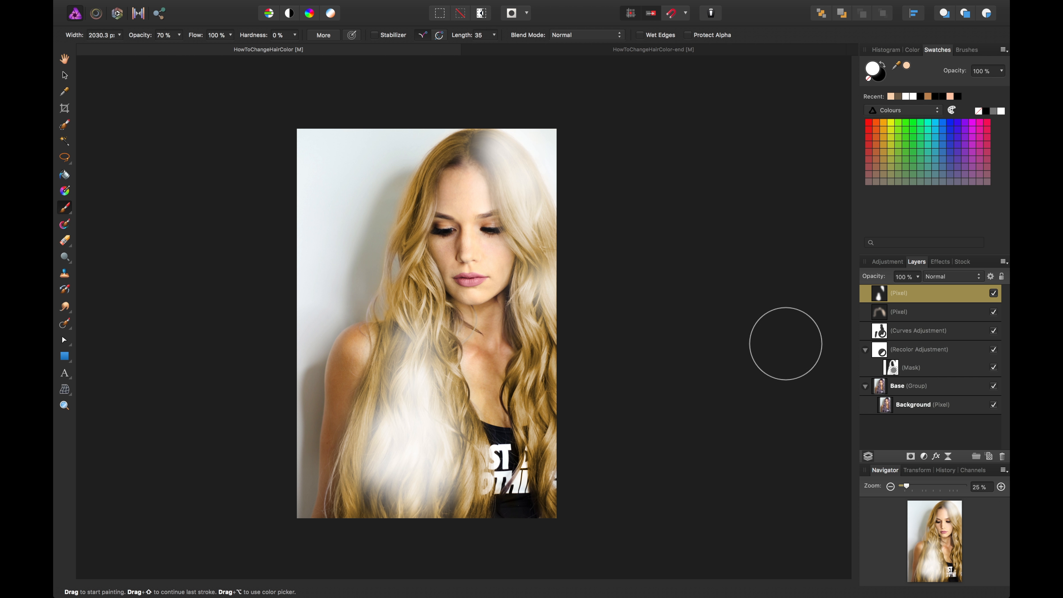
# Step: Set the white highlight layer's underlying composition blend range to 0% output at 28% input
pyautogui.press('v')
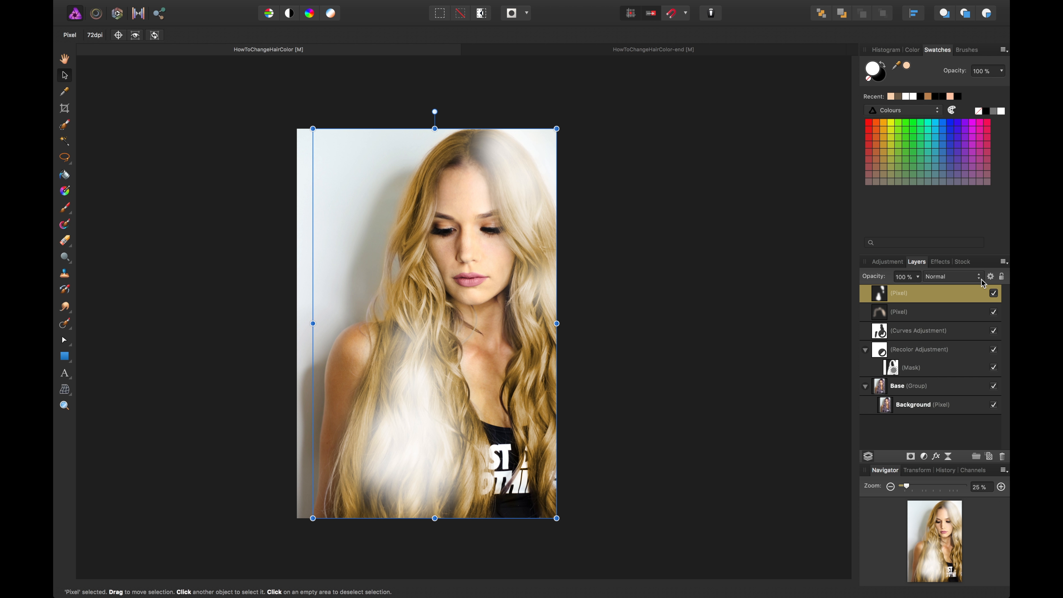
pyautogui.click(992, 277)
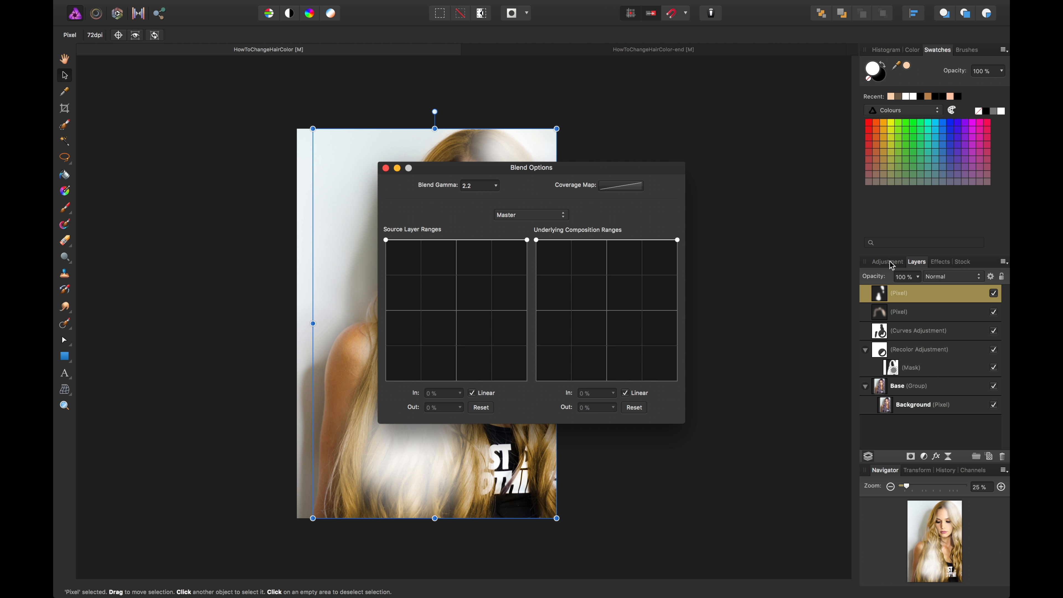
pyautogui.moveTo(606, 172); pyautogui.dragTo(777, 101)
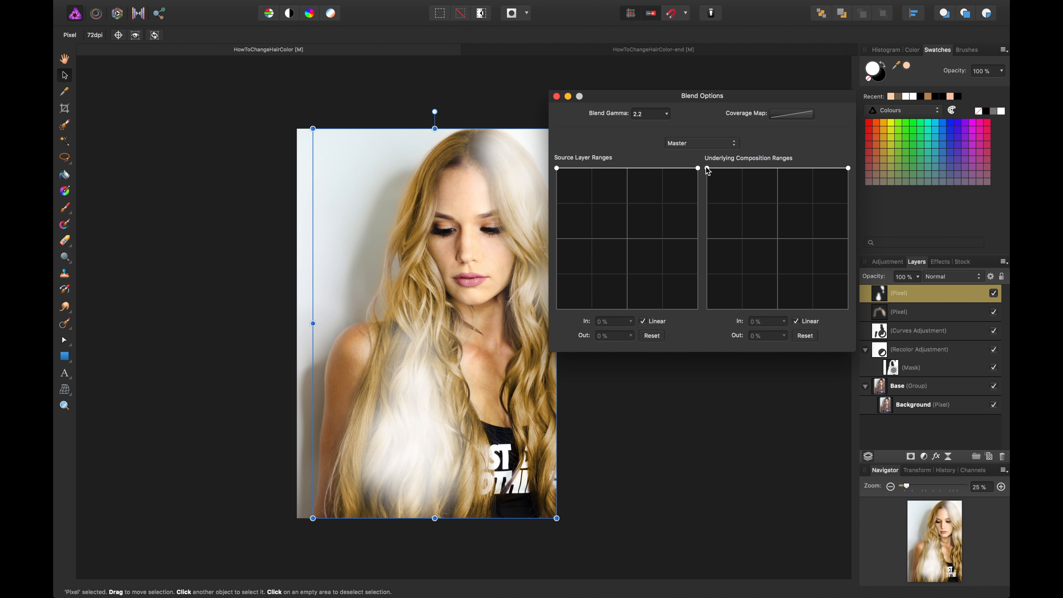
pyautogui.moveTo(708, 169); pyautogui.dragTo(747, 312)
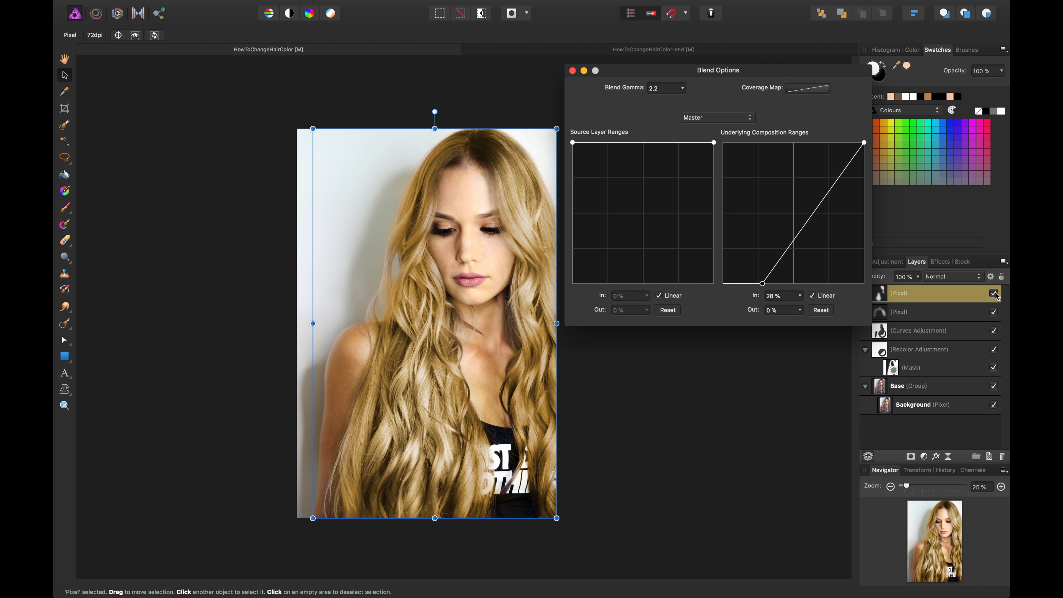
# Step: Compare the hair with the highlight layer hidden and shown, and raise the underlying range's 0% output point to 41% input
pyautogui.click(995, 293)
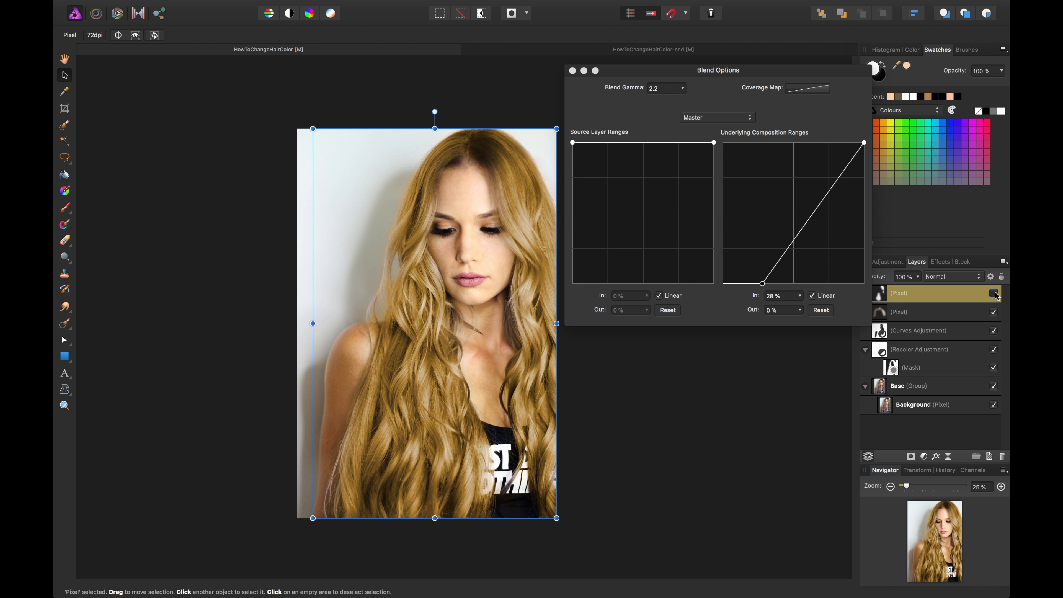
pyautogui.click(995, 293)
pyautogui.click(994, 293)
pyautogui.click(994, 293)
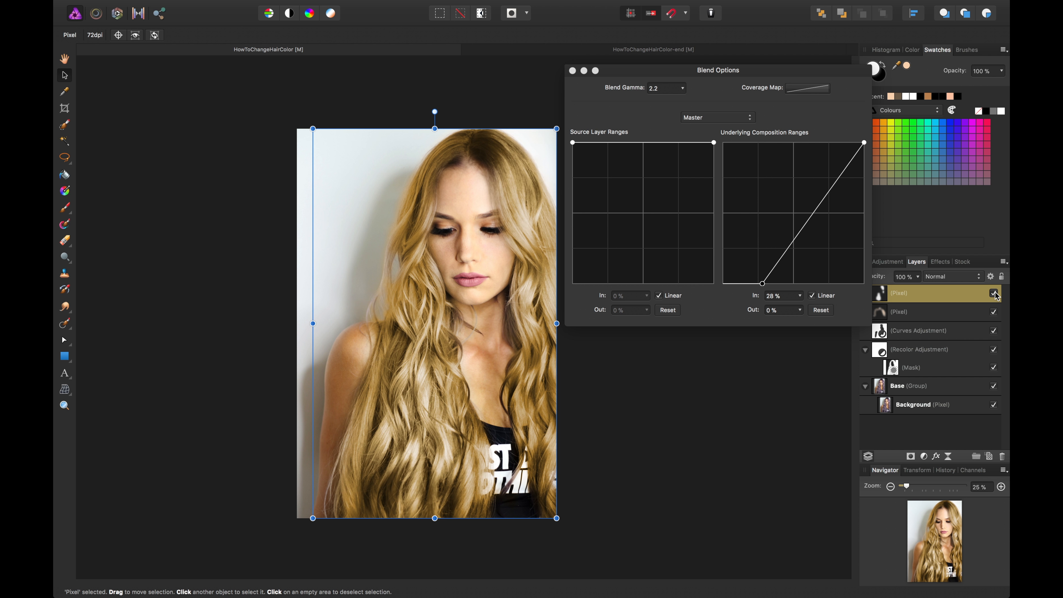
pyautogui.click(995, 293)
pyautogui.click(995, 293)
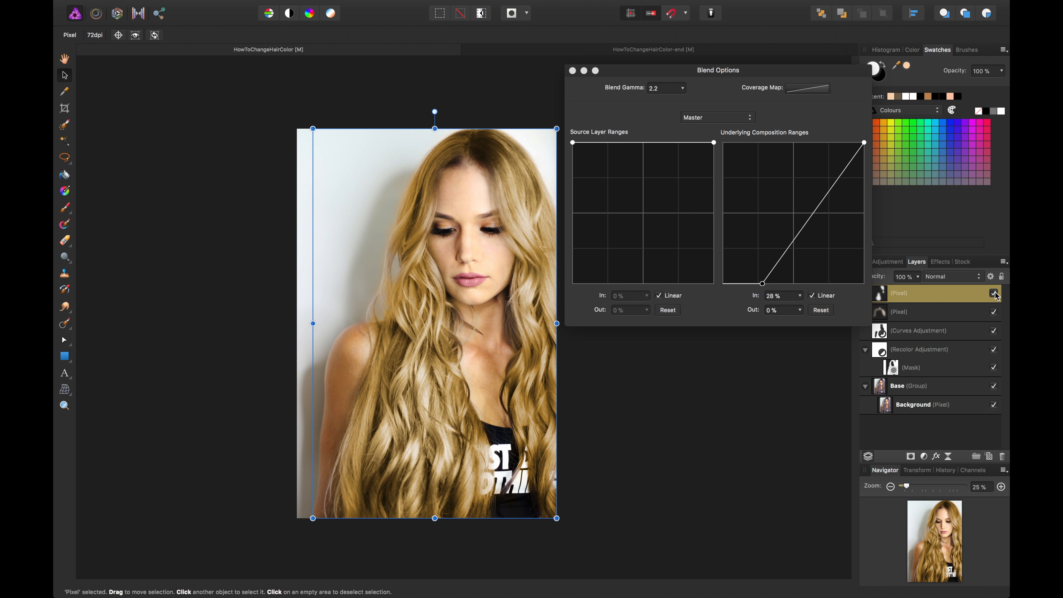
pyautogui.click(766, 287)
pyautogui.moveTo(785, 287); pyautogui.dragTo(779, 290)
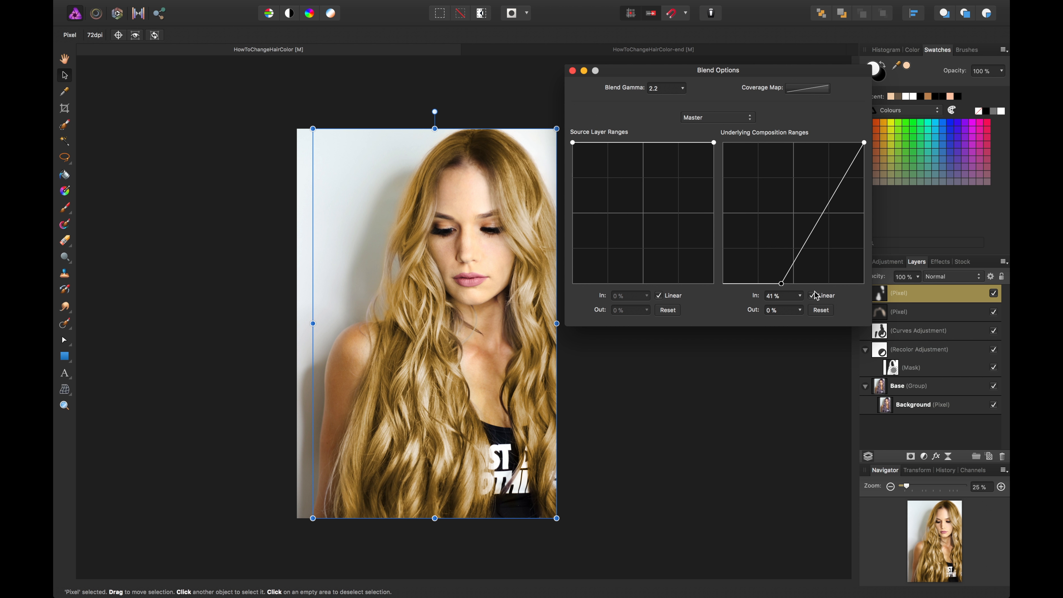
# Step: Compare the hair with the refined highlight layer hidden and shown, and close the blend ranges with no layer selected
pyautogui.click(991, 292)
pyautogui.click(991, 292)
pyautogui.click(992, 291)
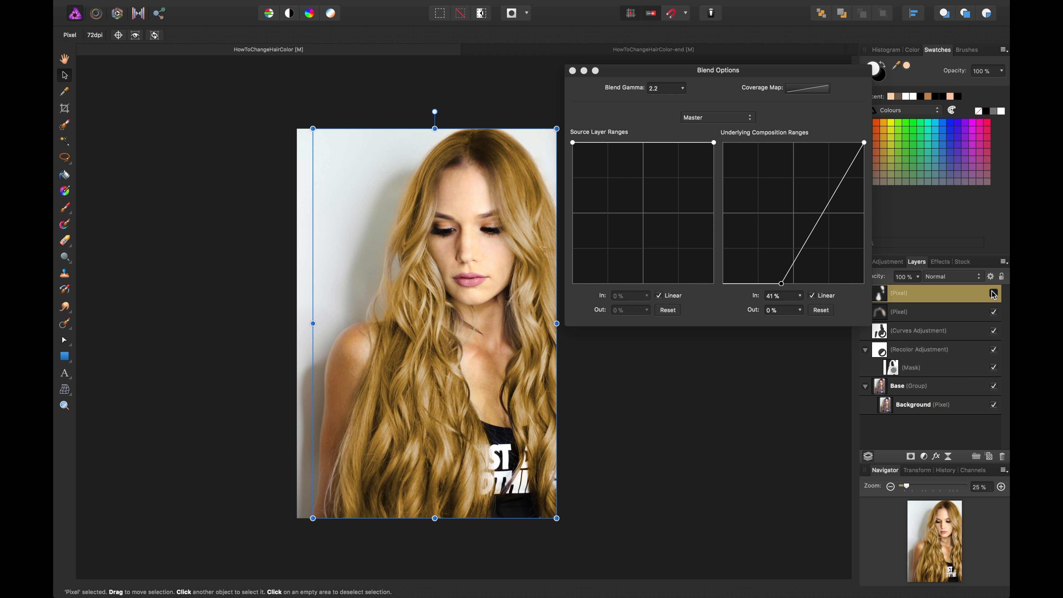
pyautogui.click(992, 293)
pyautogui.click(994, 293)
pyautogui.click(993, 292)
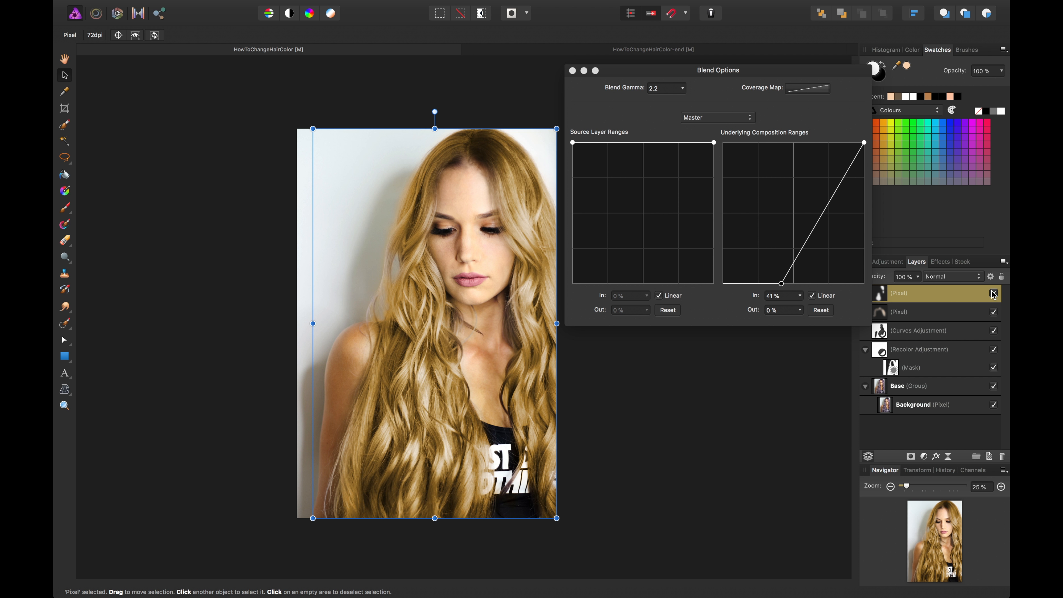
pyautogui.click(994, 292)
pyautogui.click(994, 293)
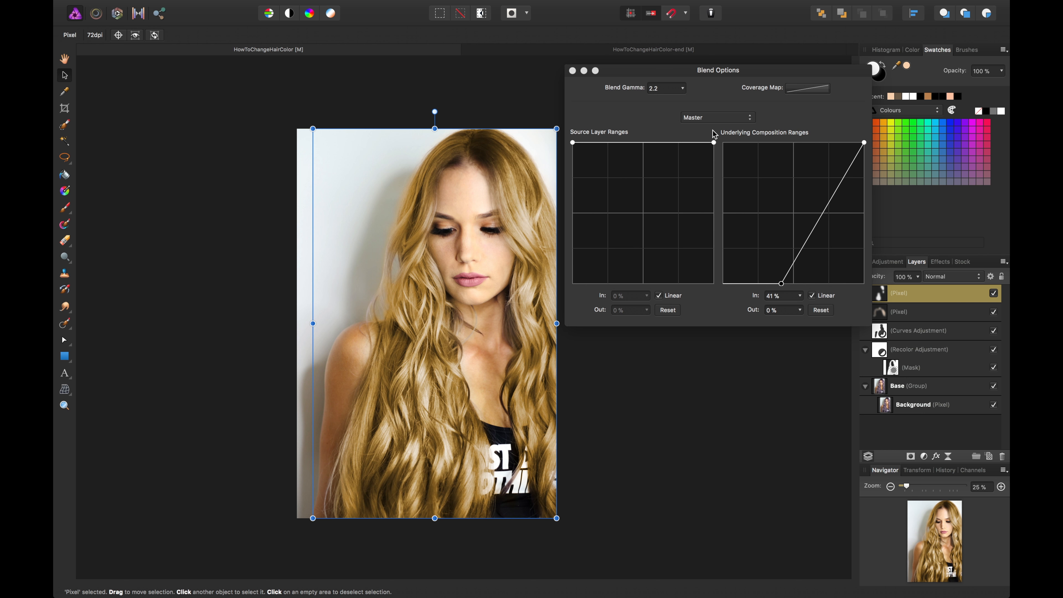
pyautogui.click(662, 243)
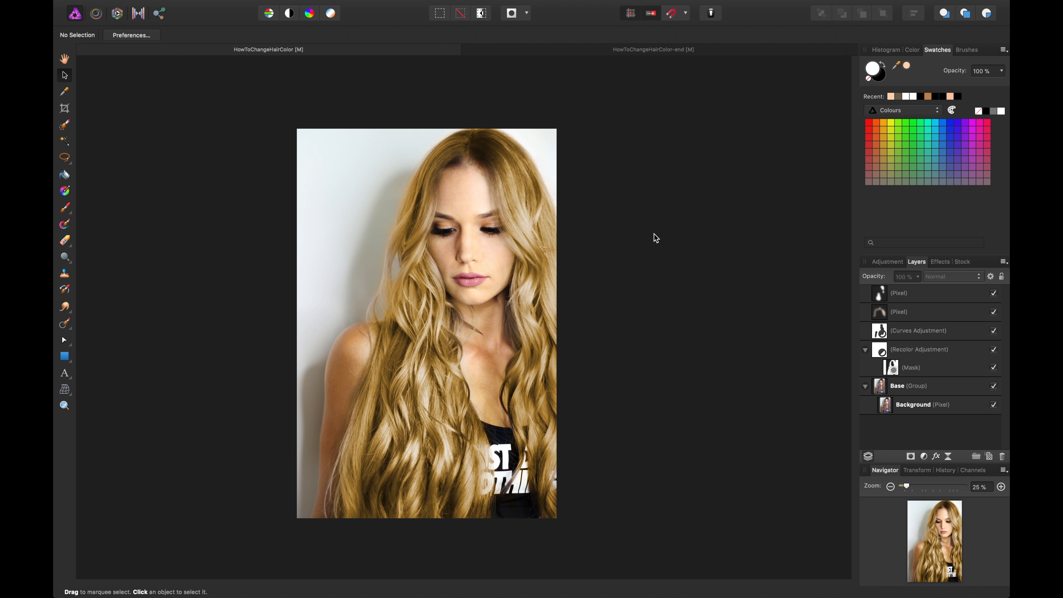
# Step: Examine the highlighted hair up close from the chest to the crown at 75% and 150% zoom
pyautogui.press('super+plus')
pyautogui.press('super+plus')
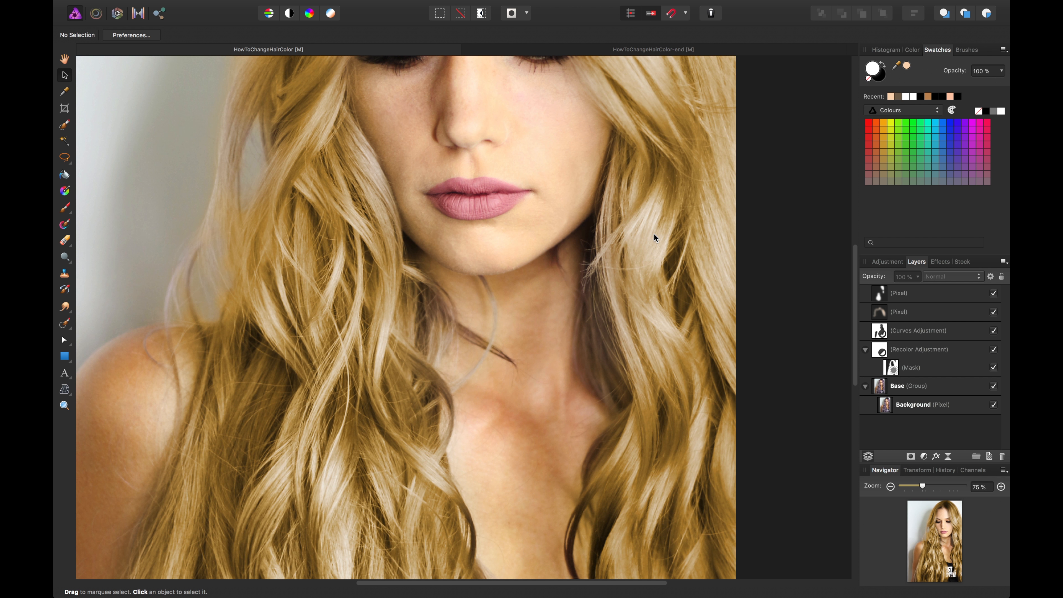
pyautogui.press('space')
pyautogui.moveTo(654, 235); pyautogui.dragTo(607, 331)
pyautogui.moveTo(514, 233); pyautogui.dragTo(563, 358)
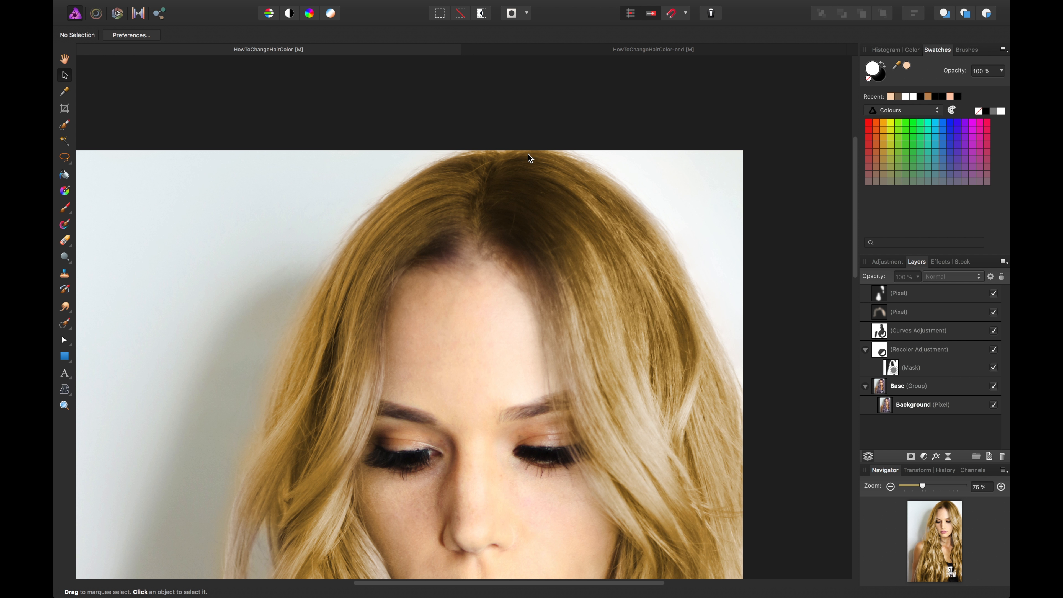
pyautogui.press('super+equal')
pyautogui.press('space')
pyautogui.moveTo(524, 175); pyautogui.dragTo(468, 388)
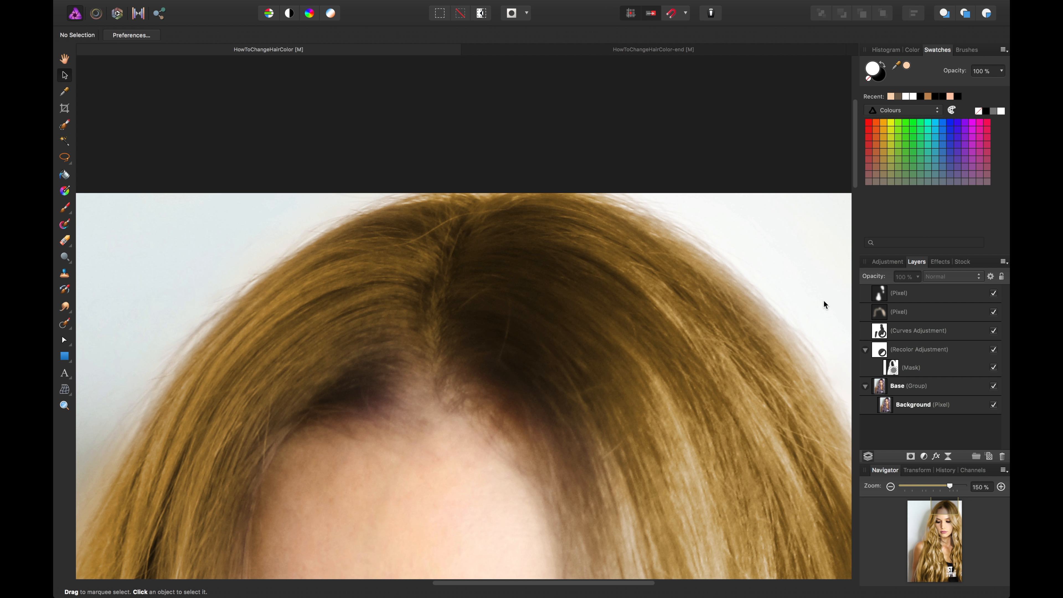
# Step: Paint black on the Recolor mask along the crown's outer edge with a 339.8 px brush at 28% opacity
pyautogui.click(909, 366)
pyautogui.press('b')
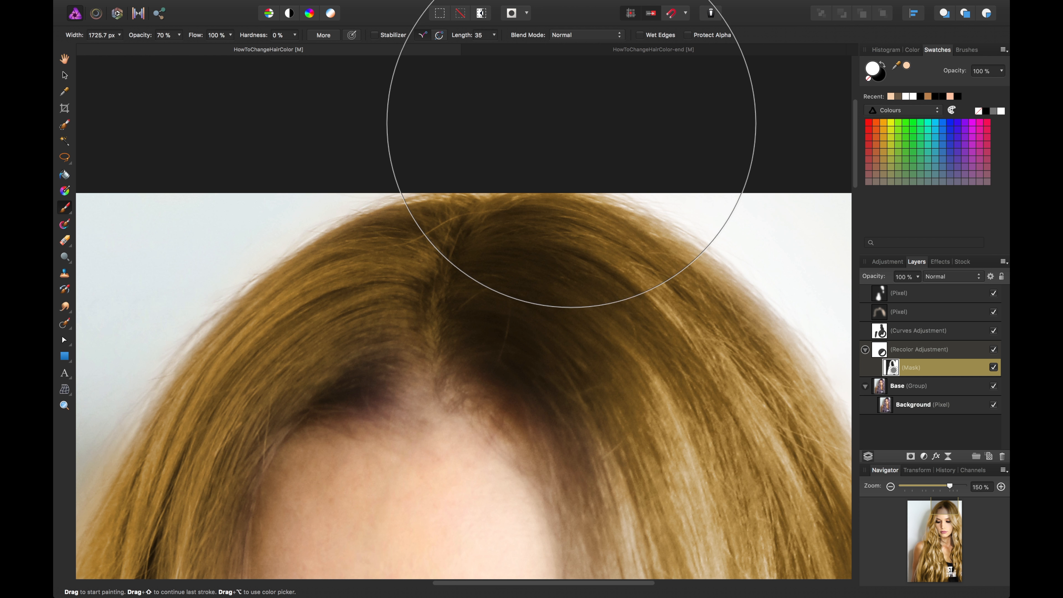
pyautogui.press('[')
pyautogui.press('[')
pyautogui.press('[')
pyautogui.press('[')
pyautogui.press('[')
pyautogui.press('[')
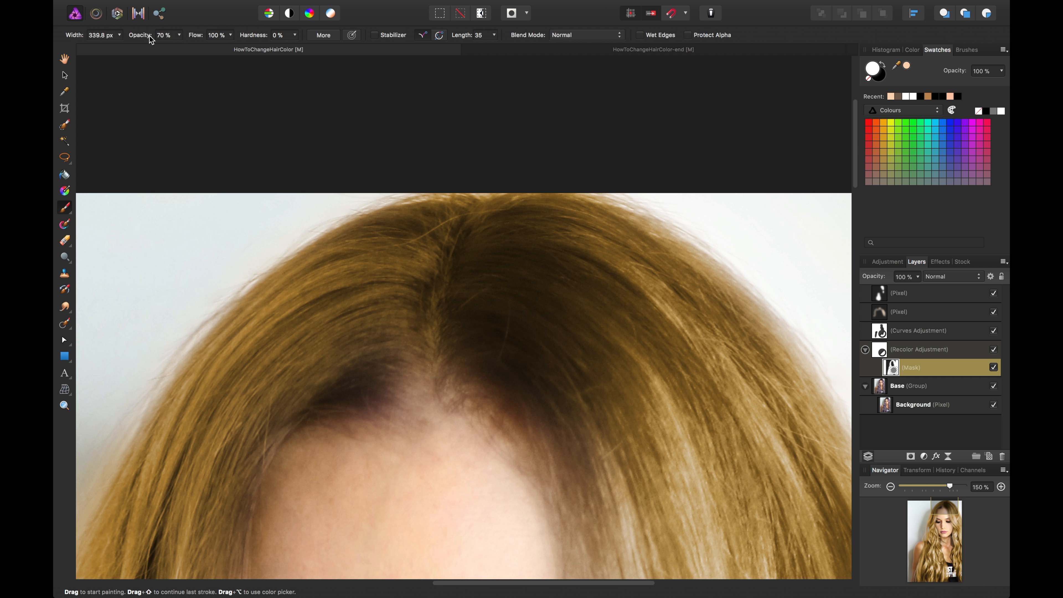
pyautogui.moveTo(150, 36)
pyautogui.mouseDown()
pyautogui.moveTo(100, 33)
pyautogui.moveTo(143, 37)
pyautogui.mouseUp()
pyautogui.click(99, 34)
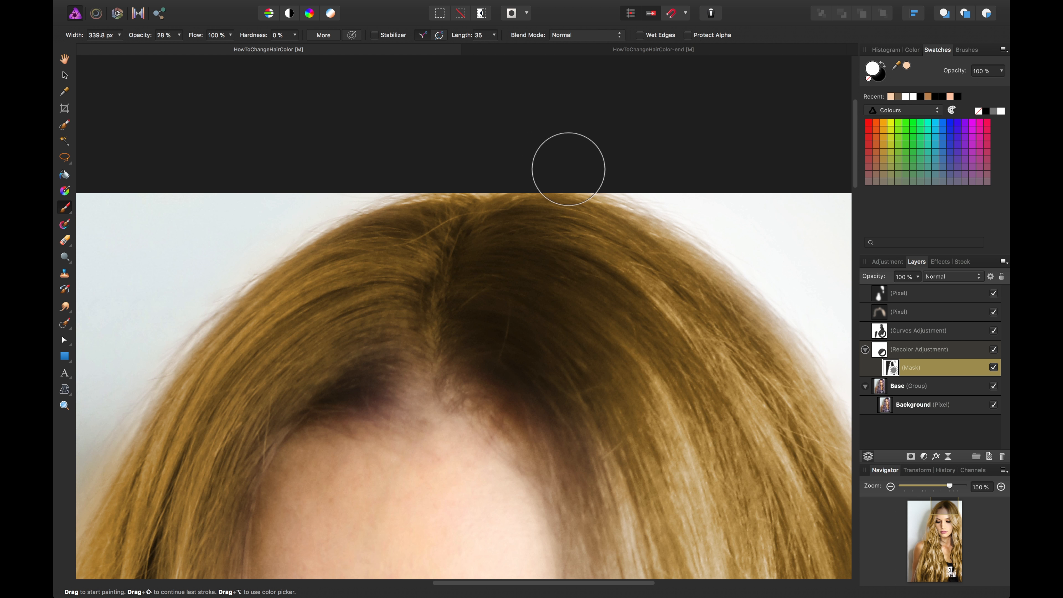
pyautogui.press('x')
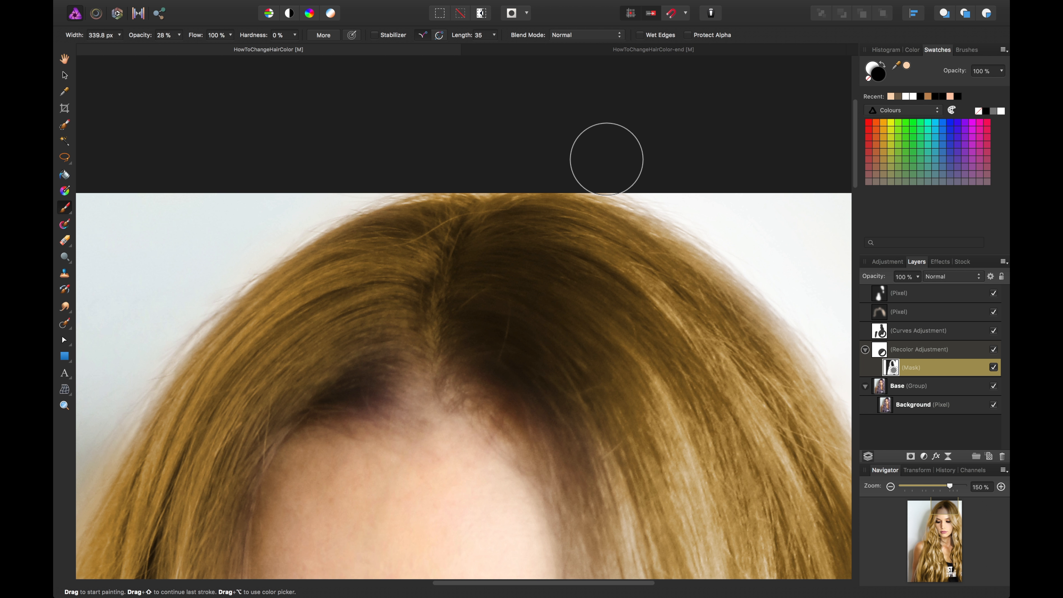
pyautogui.moveTo(598, 177)
pyautogui.mouseDown()
pyautogui.moveTo(420, 173)
pyautogui.moveTo(475, 166)
pyautogui.moveTo(363, 183)
pyautogui.moveTo(705, 183)
pyautogui.moveTo(615, 197)
pyautogui.moveTo(708, 207)
pyautogui.moveTo(482, 165)
pyautogui.moveTo(352, 206)
pyautogui.mouseUp()
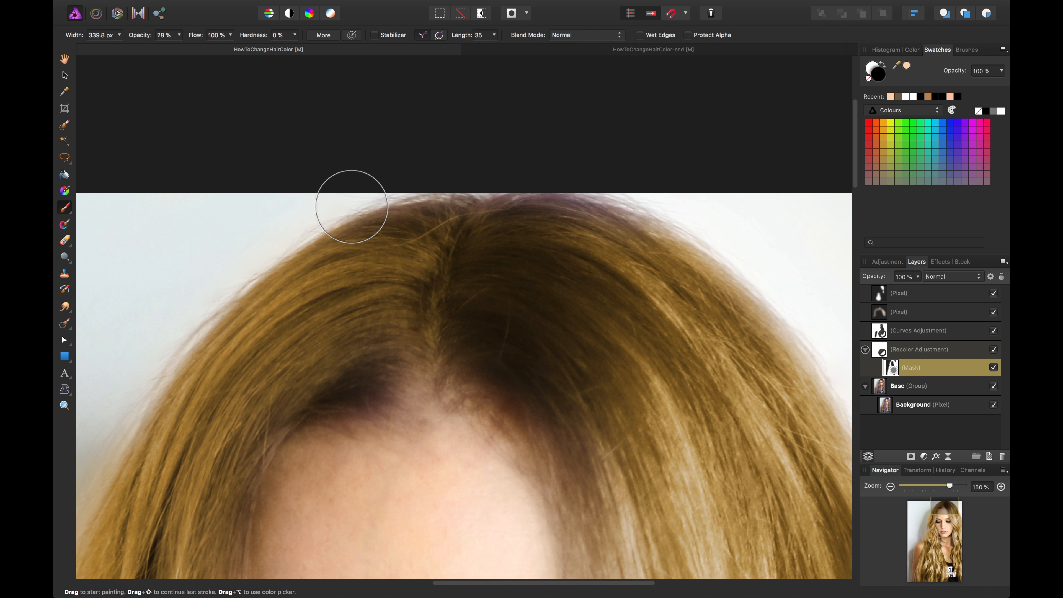
# Step: Group the Base group with all layers above it, name the group Blonde, and save the document
pyautogui.press('super+0')
pyautogui.press('v')
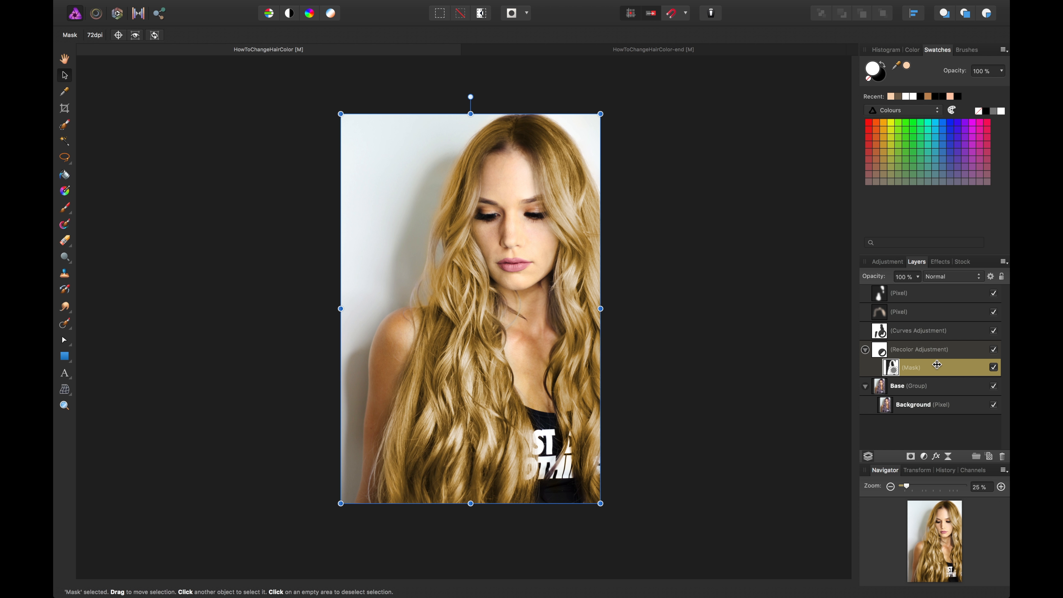
pyautogui.click(909, 390)
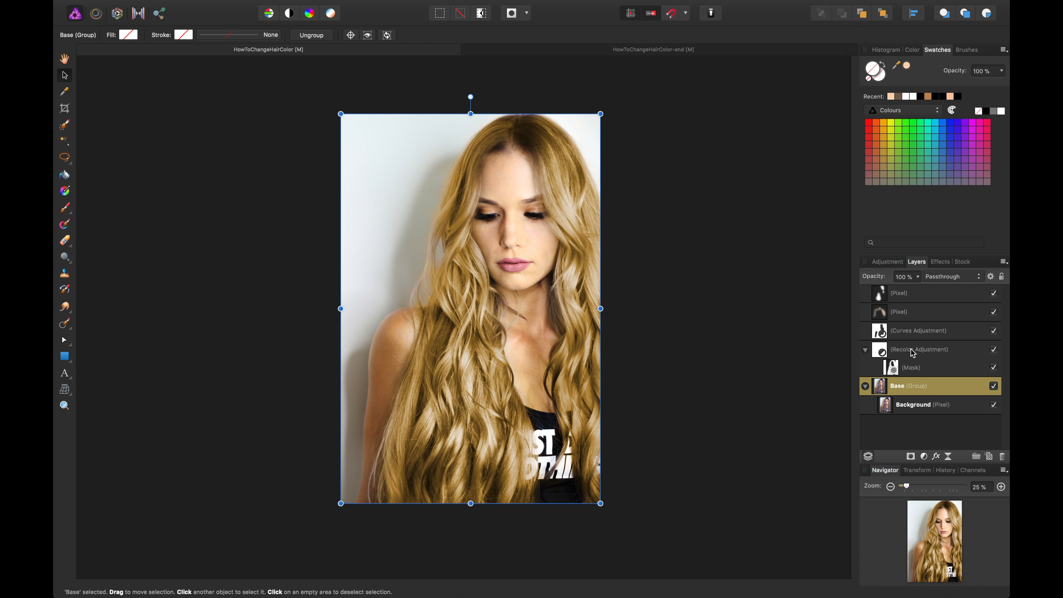
pyautogui.keyDown('shift'); pyautogui.click(920, 295); pyautogui.keyUp('shift')
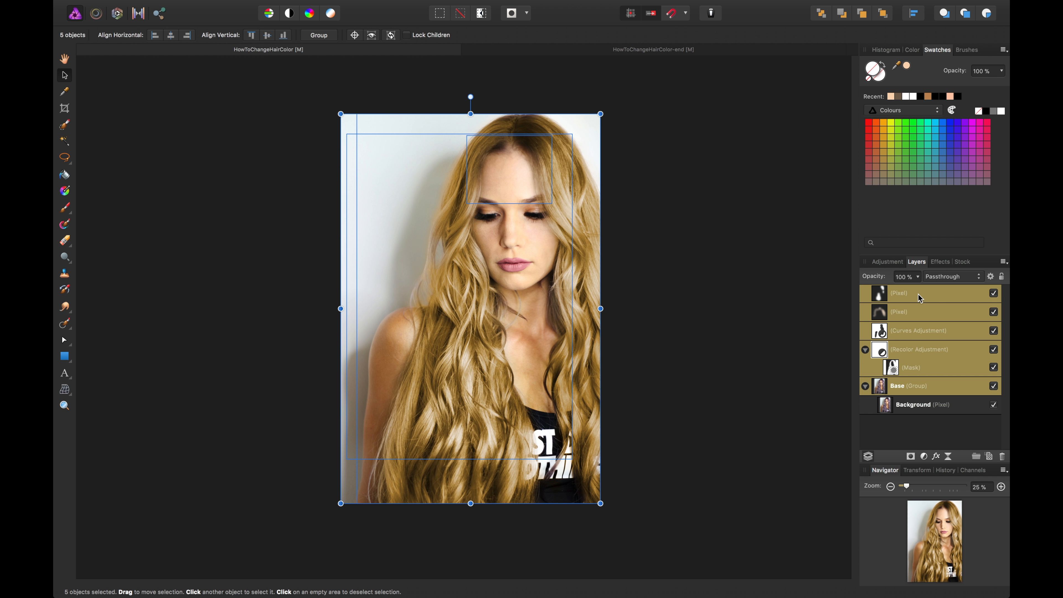
pyautogui.press('super+g')
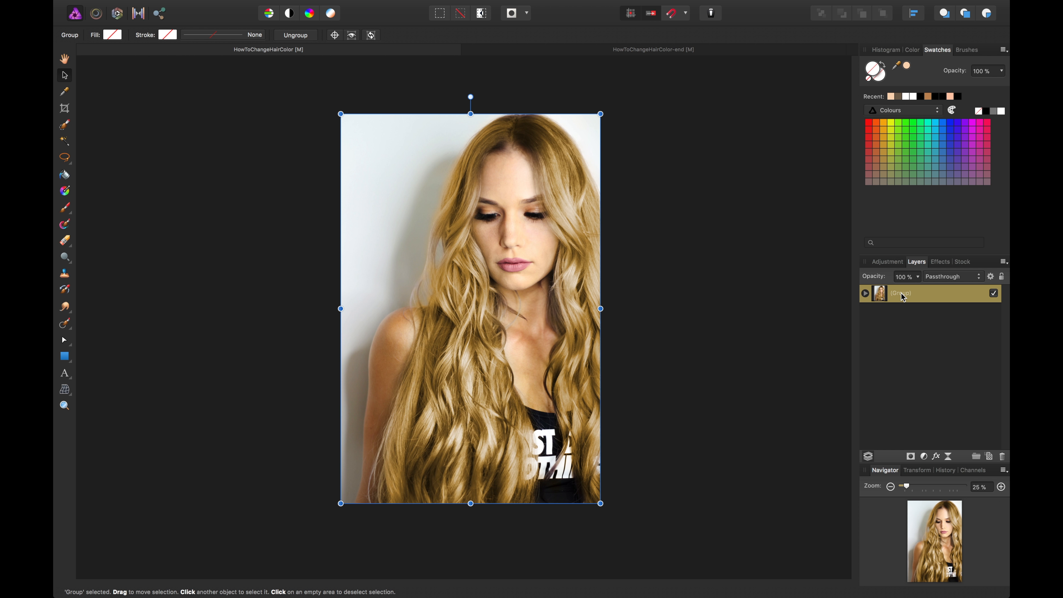
pyautogui.doubleClick(901, 293)
pyautogui.write('Blonde')
pyautogui.press('Return')
pyautogui.press('super+s')
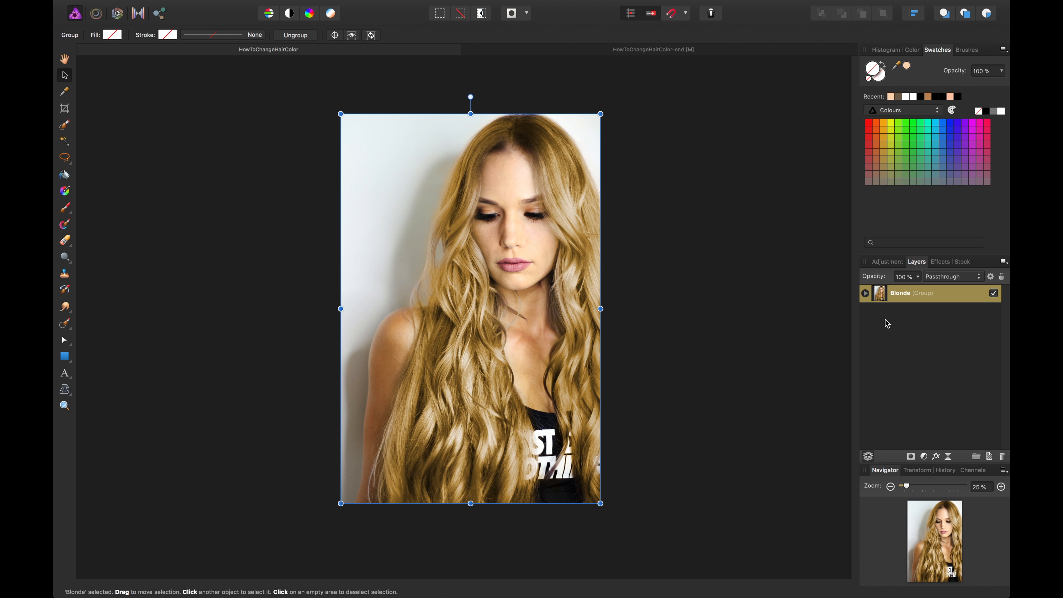
# Step: Duplicate the Blonde group and rename the upper copy Black
pyautogui.press('super+j')
pyautogui.doubleClick(907, 293)
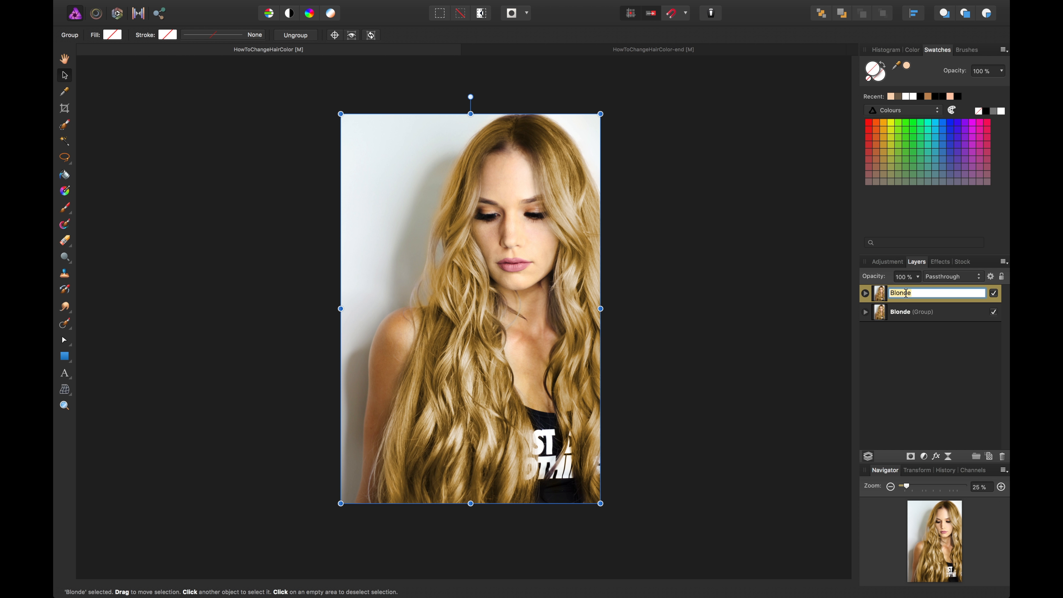
pyautogui.write('Black')
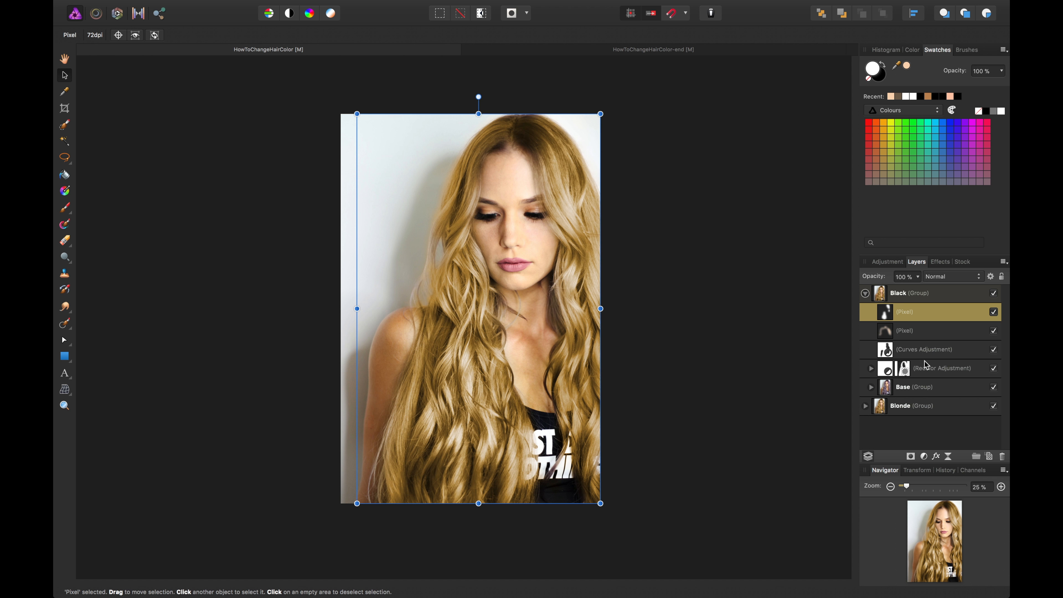
# Step: Delete the hairline pixel layer and the Curves and Recolor adjustments from the Black group, and hide its highlight layer
pyautogui.click(994, 312)
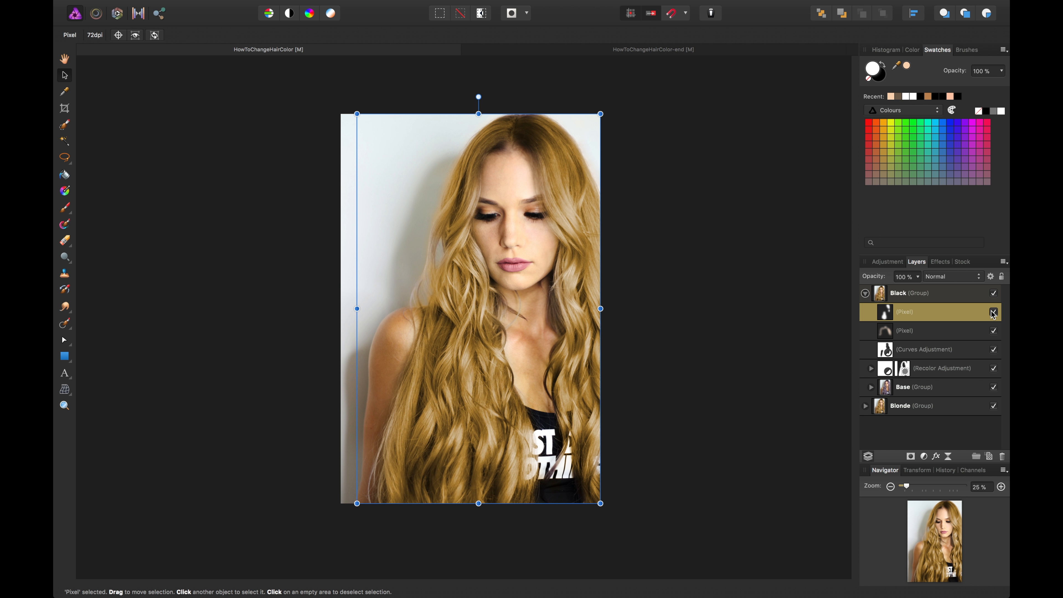
pyautogui.click(994, 312)
pyautogui.click(945, 335)
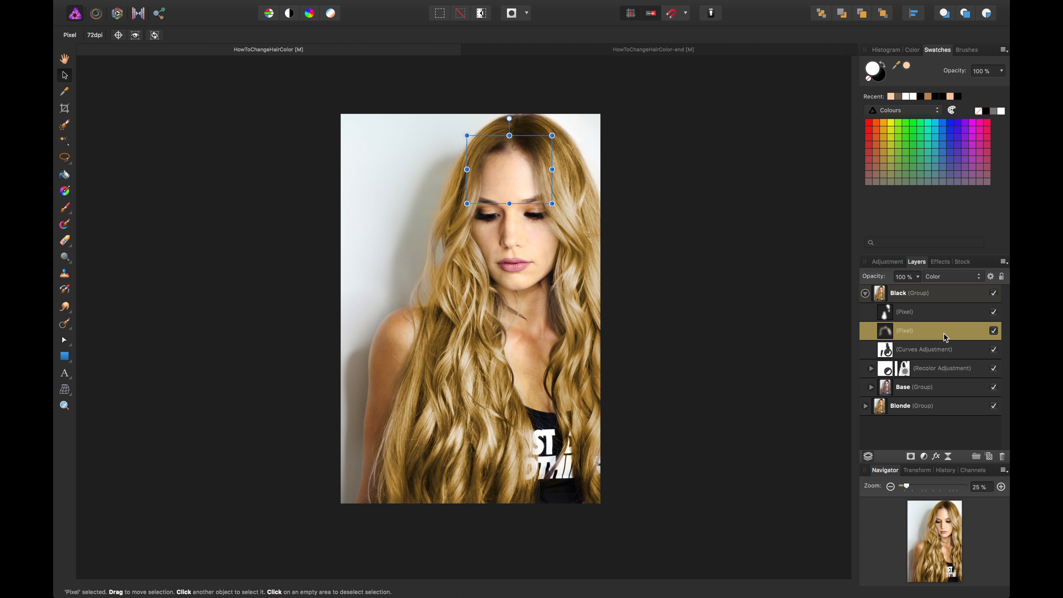
pyautogui.keyDown('shift'); pyautogui.click(944, 371); pyautogui.keyUp('shift')
pyautogui.press('Delete')
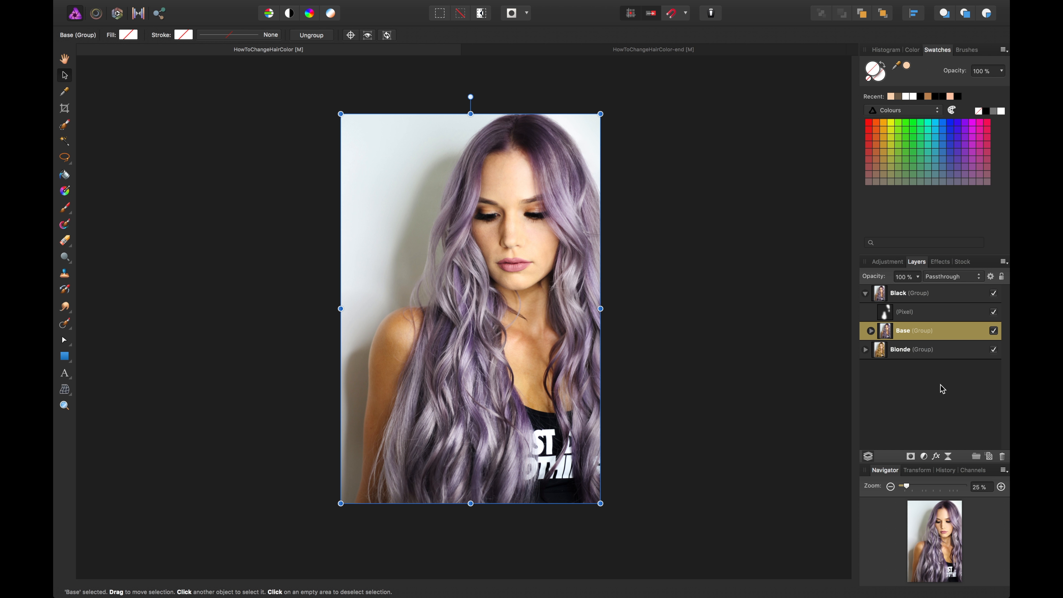
pyautogui.click(994, 312)
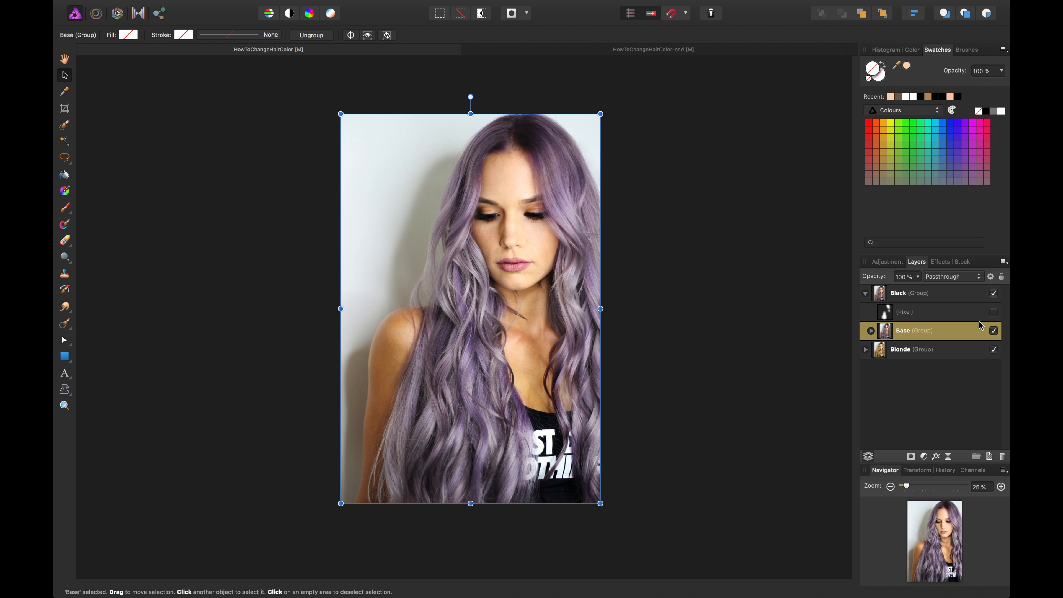
pyautogui.click(924, 456)
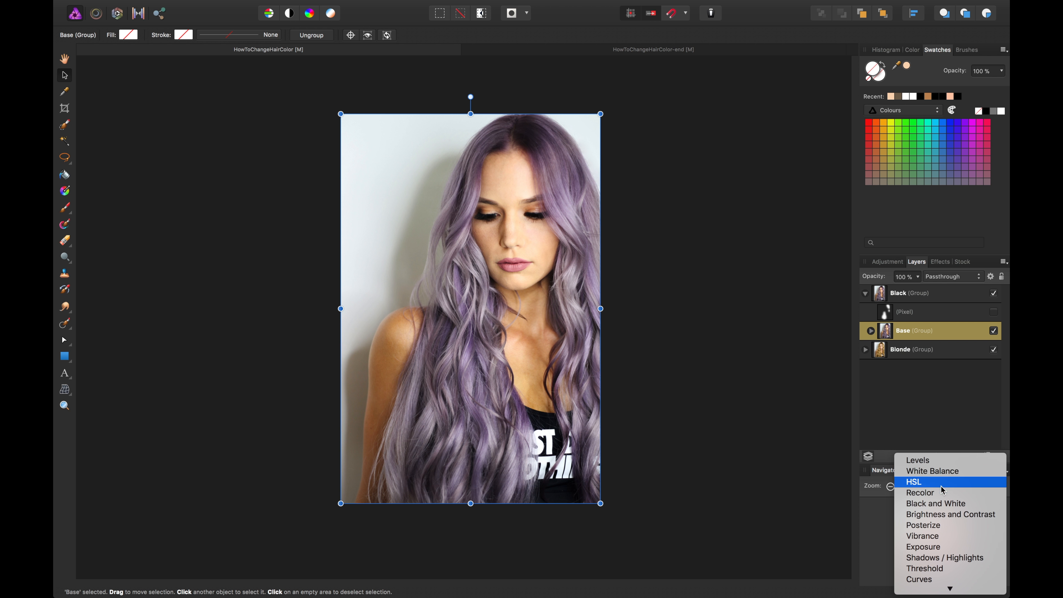
pyautogui.click(921, 494)
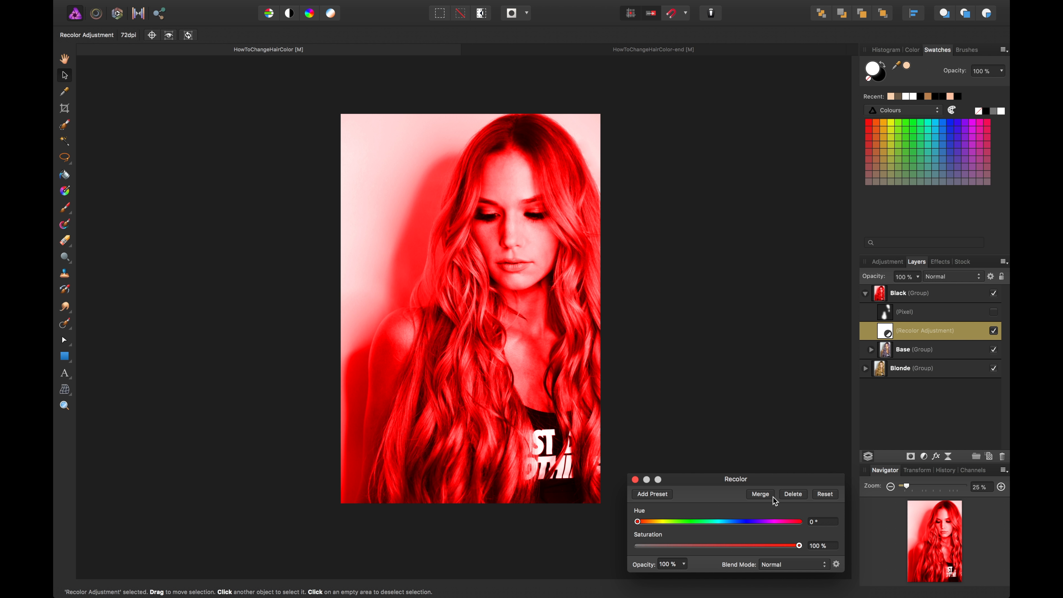
pyautogui.click(797, 495)
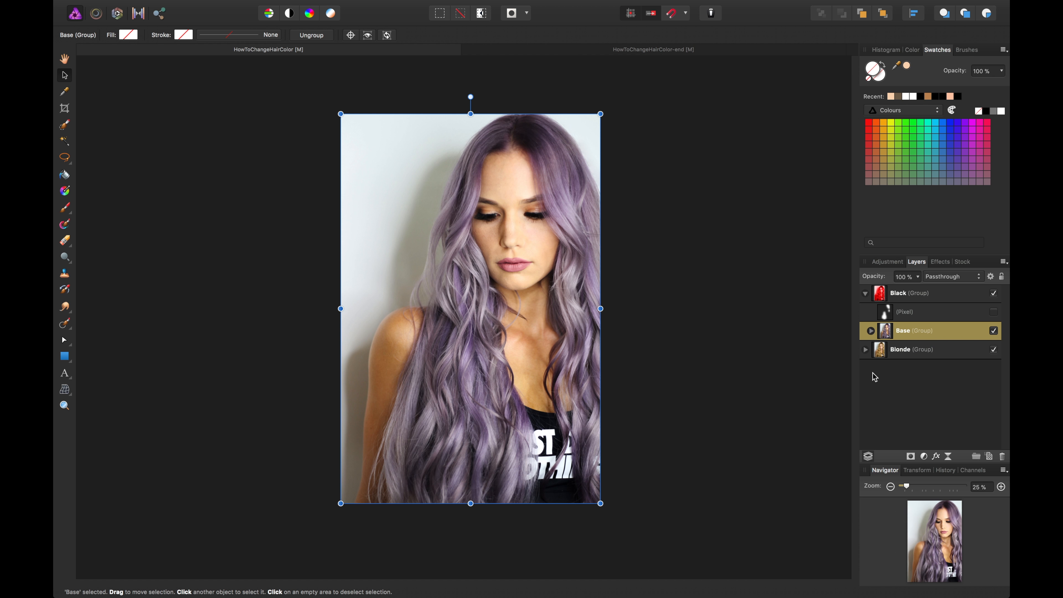
# Step: Add a Curves adjustment above the Base group in Black, moving the black point inward to about mid-range and lowering the white point
pyautogui.click(923, 458)
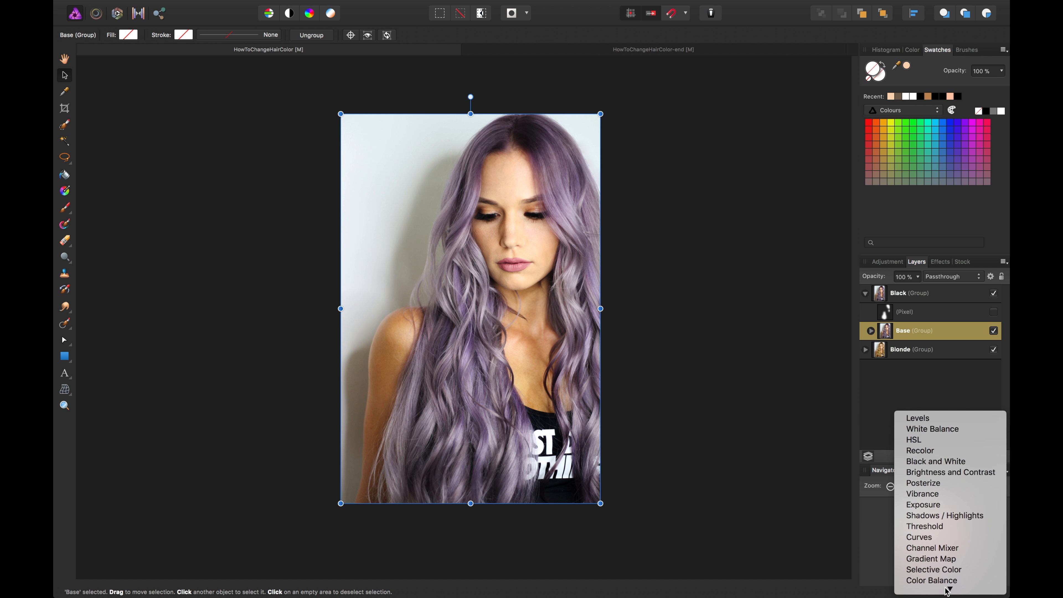
pyautogui.click(943, 516)
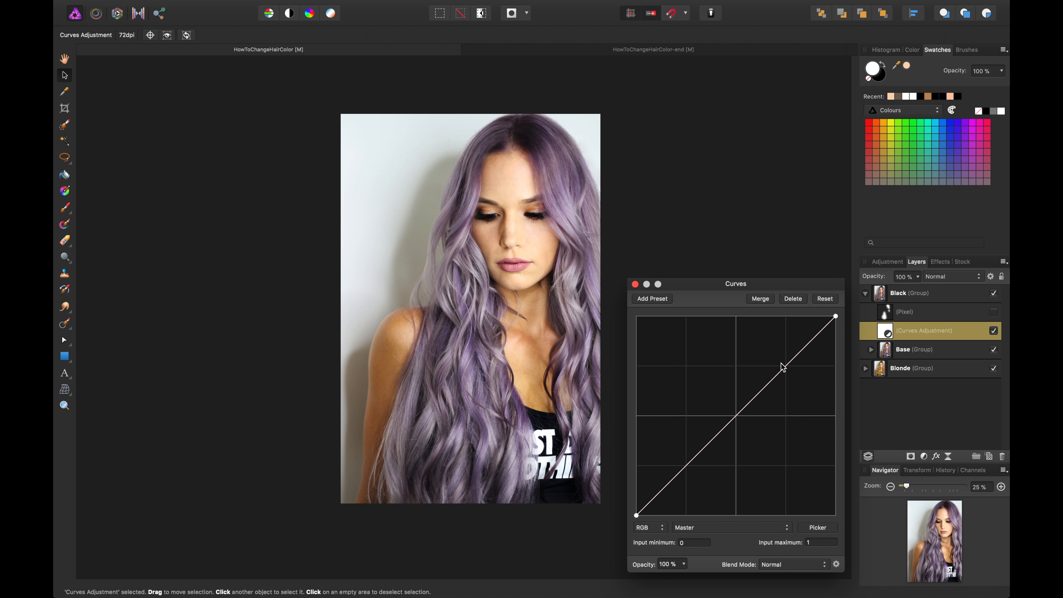
pyautogui.moveTo(637, 517); pyautogui.dragTo(742, 515)
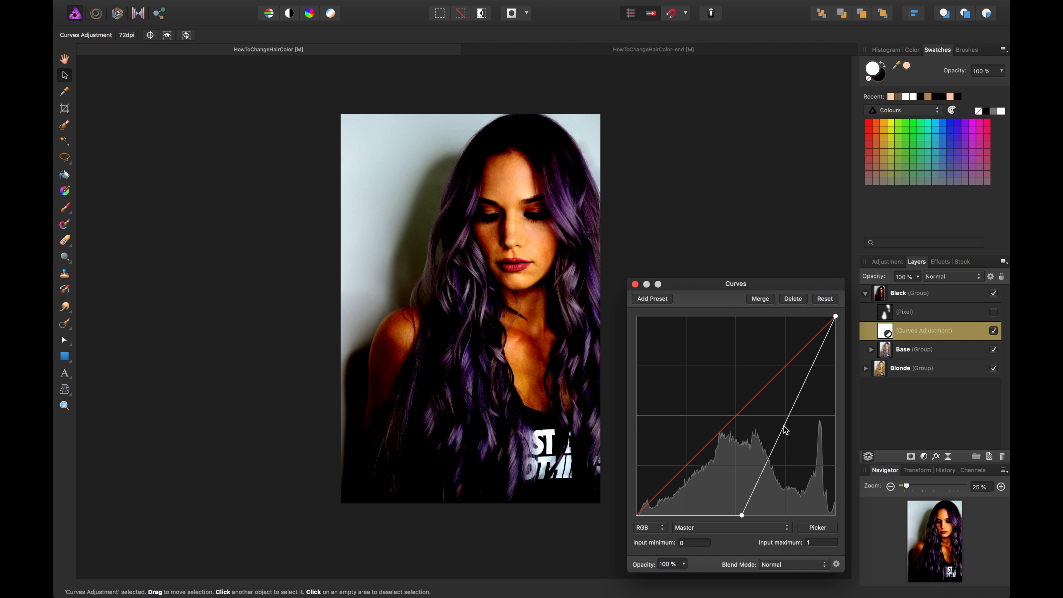
pyautogui.moveTo(837, 319); pyautogui.dragTo(859, 379)
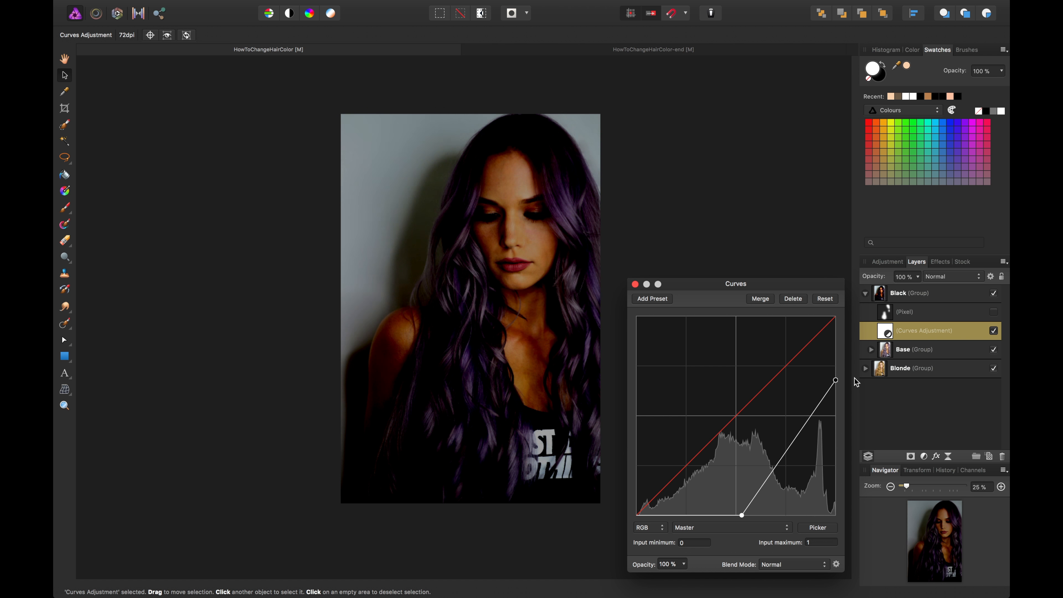
pyautogui.click(871, 350)
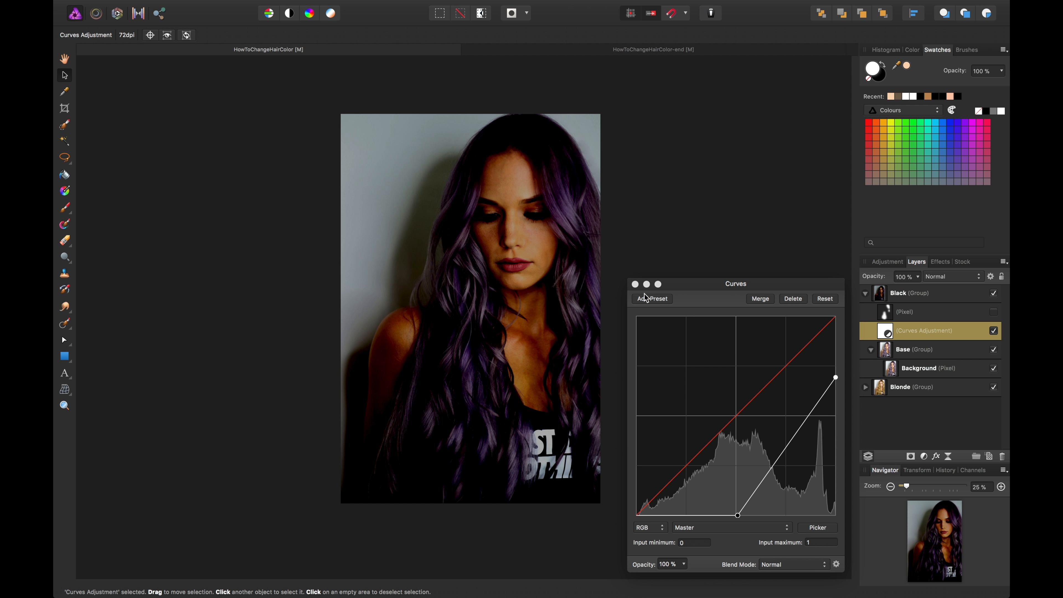
pyautogui.click(635, 284)
# Step: Load the mask of the Blonde group's Recolor adjustment as a selection
pyautogui.click(865, 387)
pyautogui.scroll(-2, 905, 402)
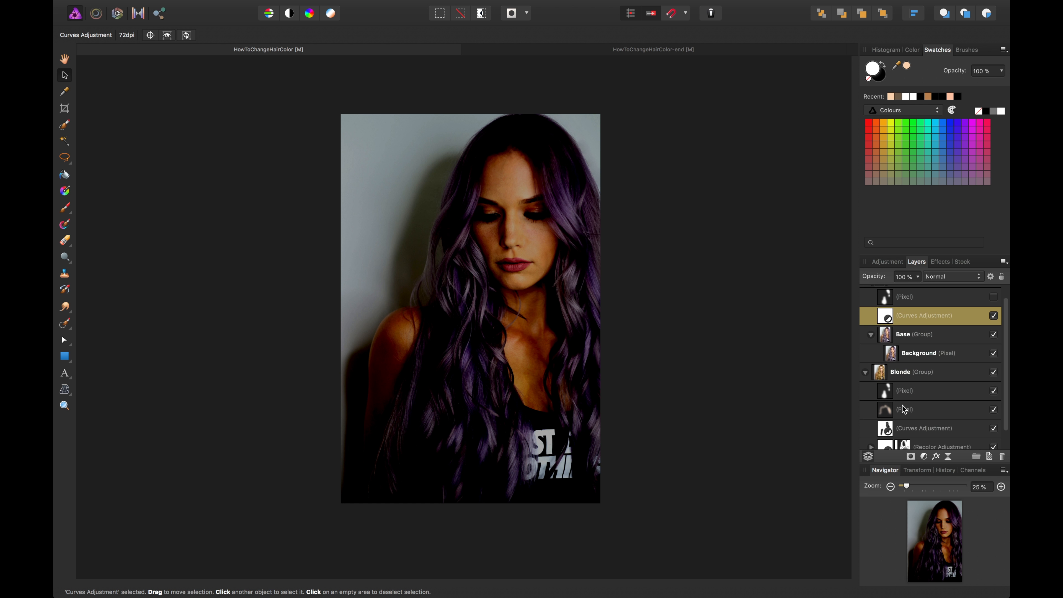
pyautogui.scroll(-1, 903, 410)
pyautogui.click(903, 423)
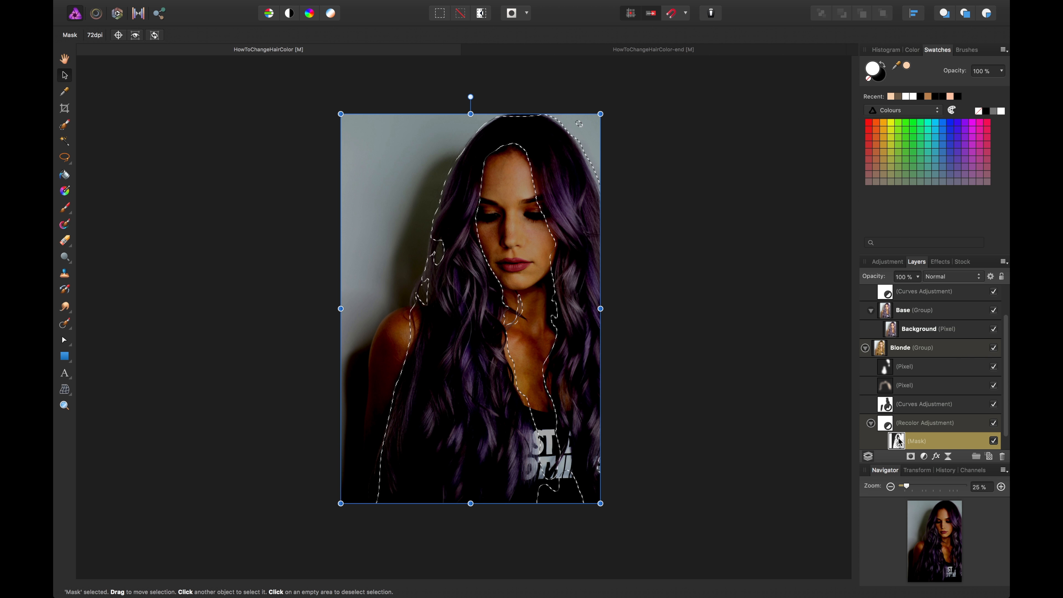
pyautogui.scroll(-1, 899, 438)
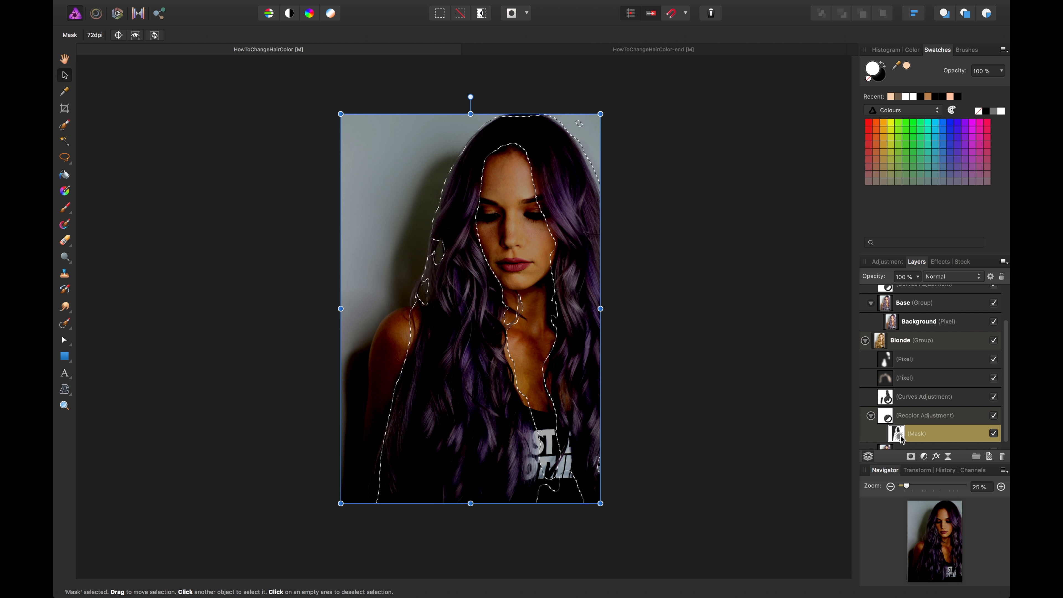
# Step: Add a mask from the hair selection to the Black group's Curves adjustment and deselect
pyautogui.scroll(1, 578, 229)
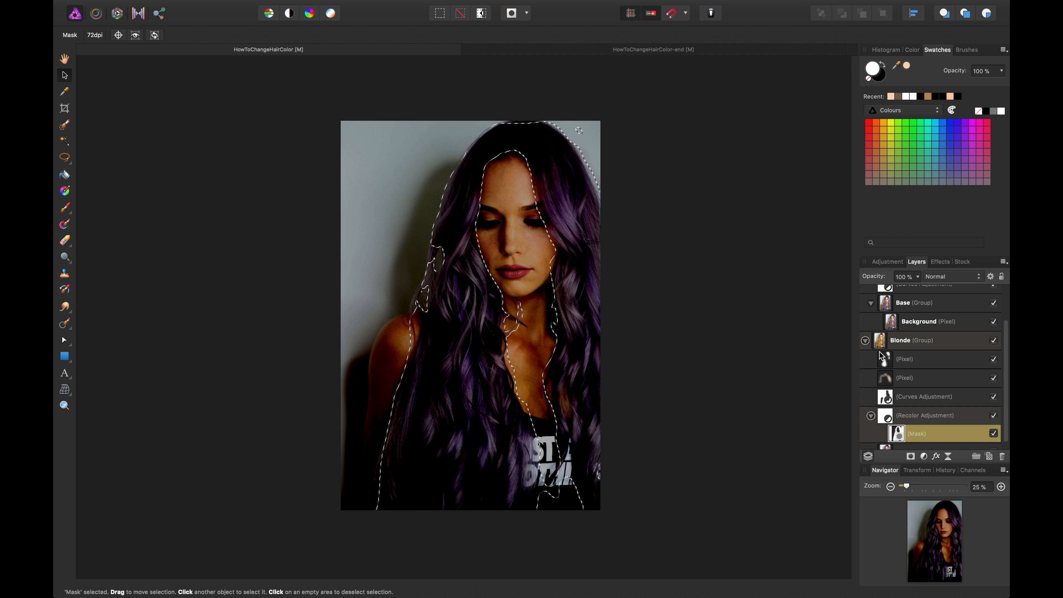
pyautogui.scroll(1, 875, 395)
pyautogui.click(907, 331)
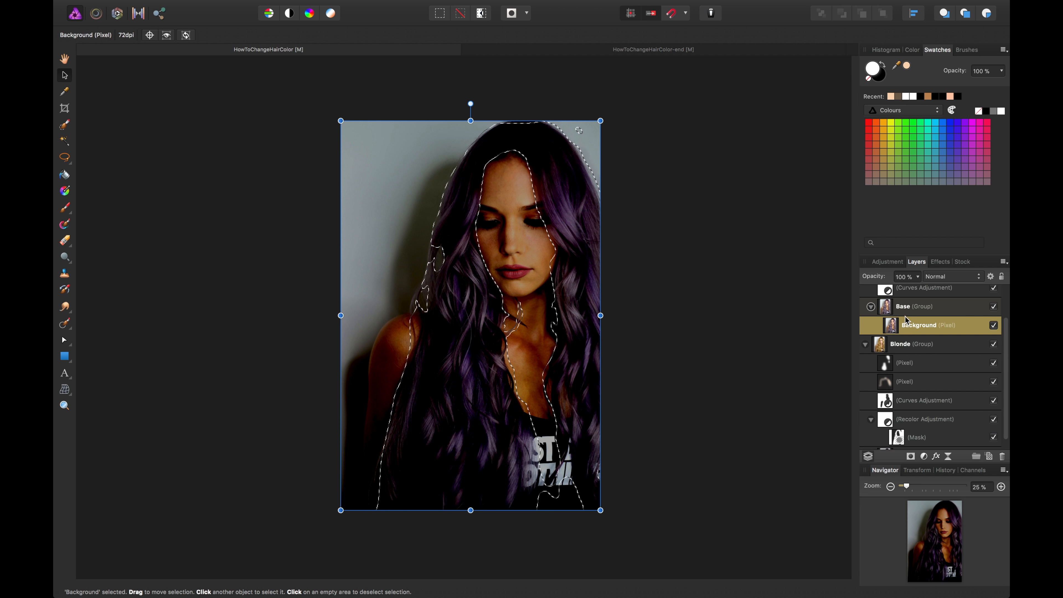
pyautogui.click(908, 292)
pyautogui.scroll(1, 911, 317)
pyautogui.scroll(2, 914, 333)
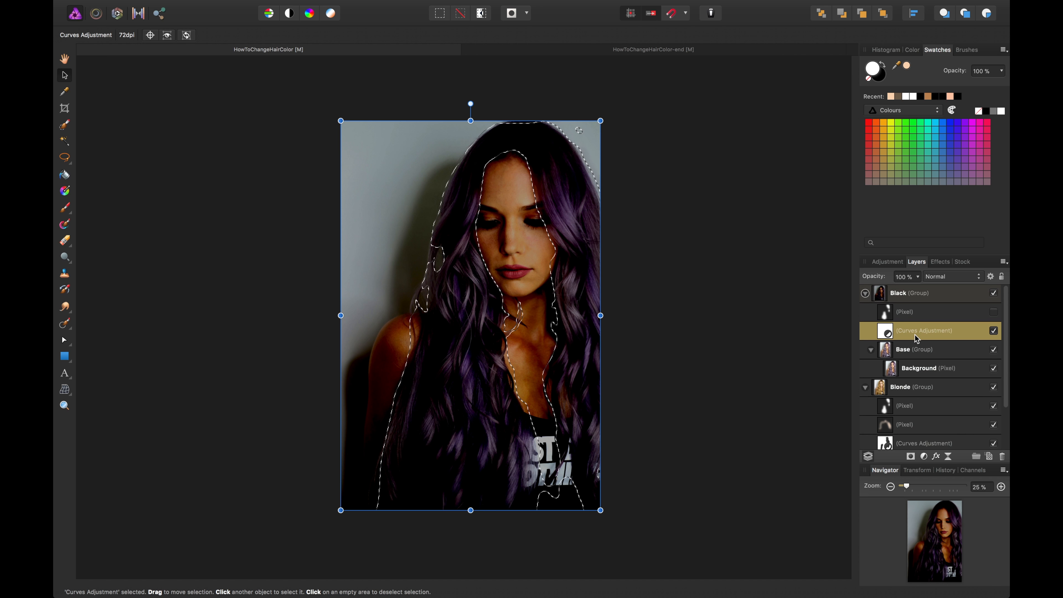
pyautogui.click(912, 457)
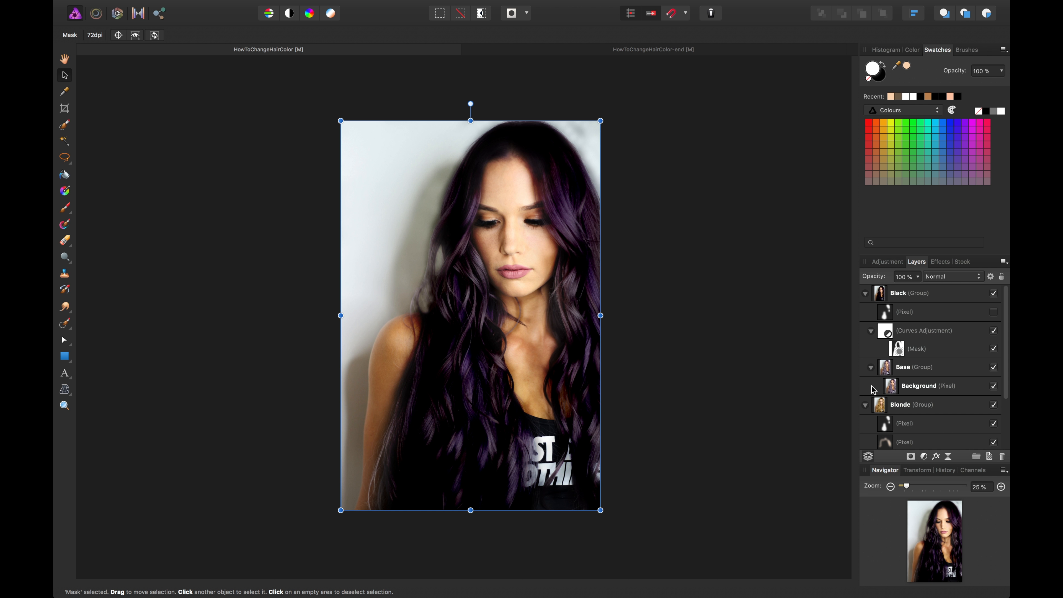
# Step: Collapse the Blonde and Base groups and the masked Curves adjustment in the layer stack
pyautogui.click(866, 404)
pyautogui.click(870, 369)
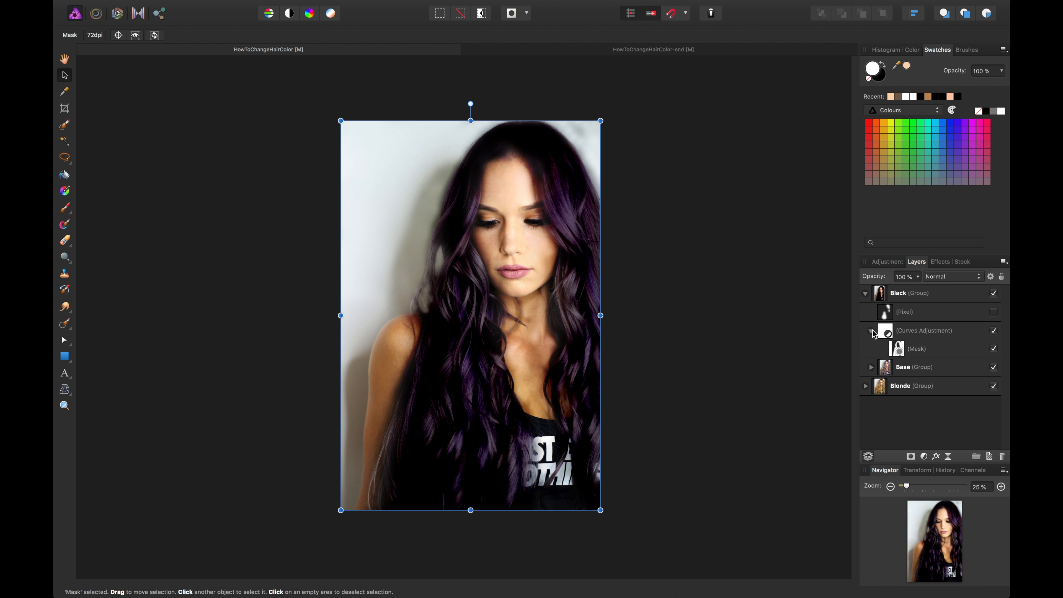
pyautogui.click(872, 331)
pyautogui.click(900, 316)
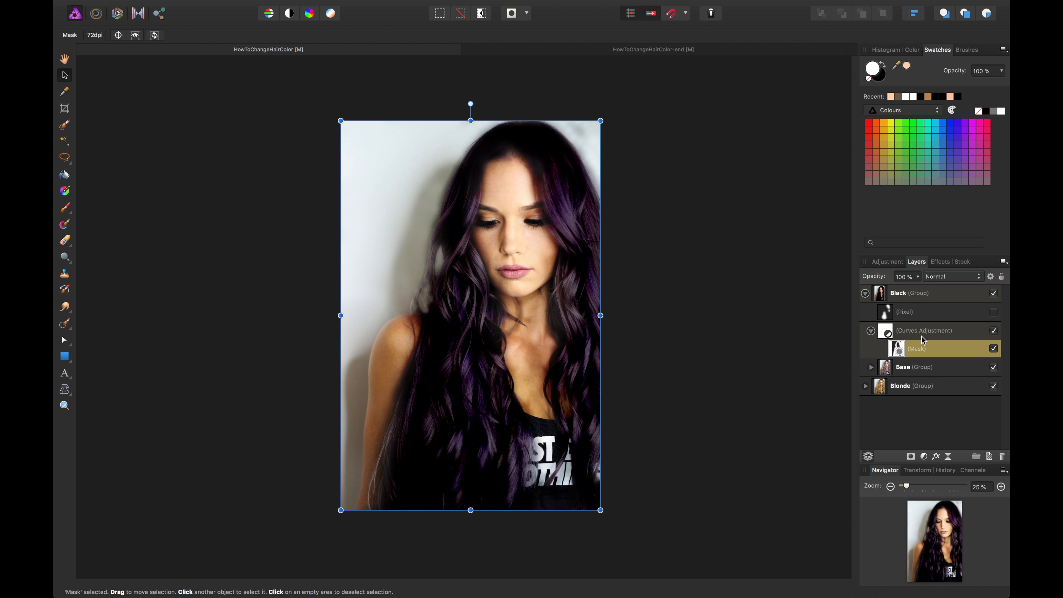
pyautogui.click(871, 331)
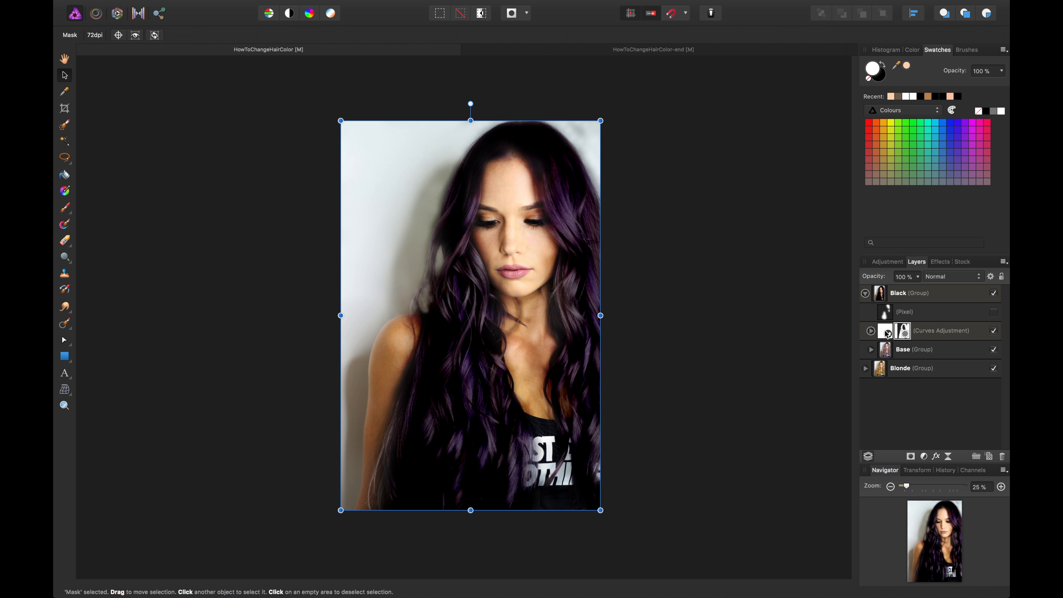
# Step: Add a Gradient Map adjustment above the Curves adjustment in the Black group and remove its middle green stop
pyautogui.click(927, 457)
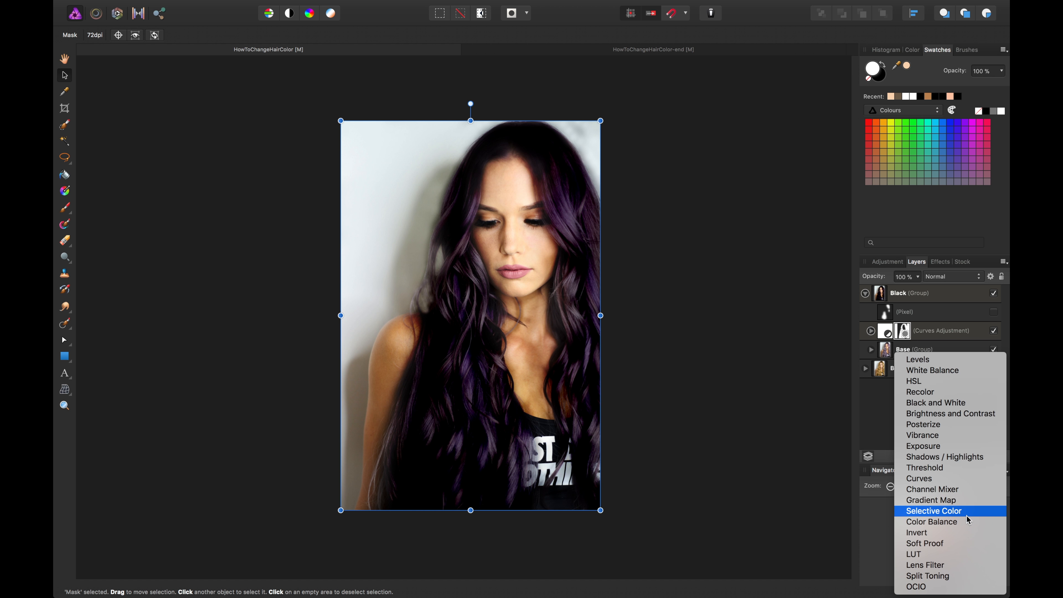
pyautogui.click(963, 500)
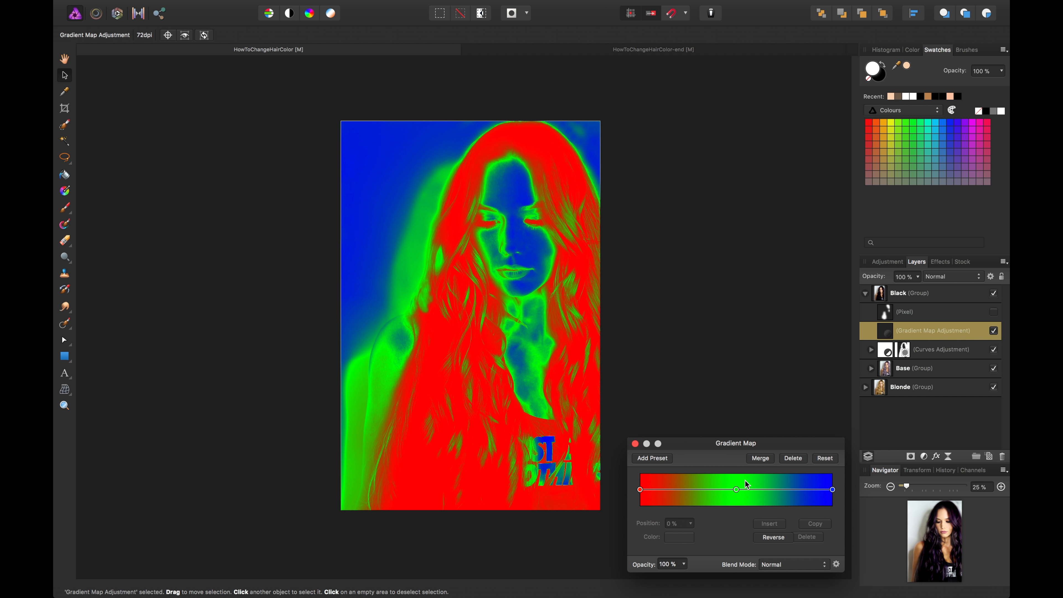
pyautogui.click(737, 489)
pyautogui.press('Delete')
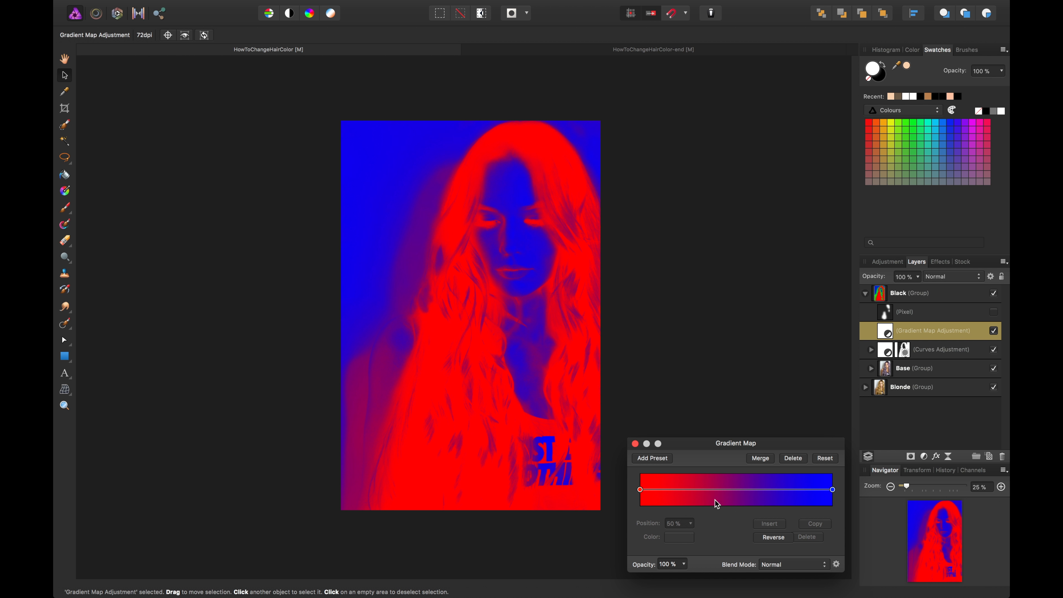
# Step: Set the gradient map's start stop to black and its end stop to white
pyautogui.click(641, 490)
pyautogui.click(675, 539)
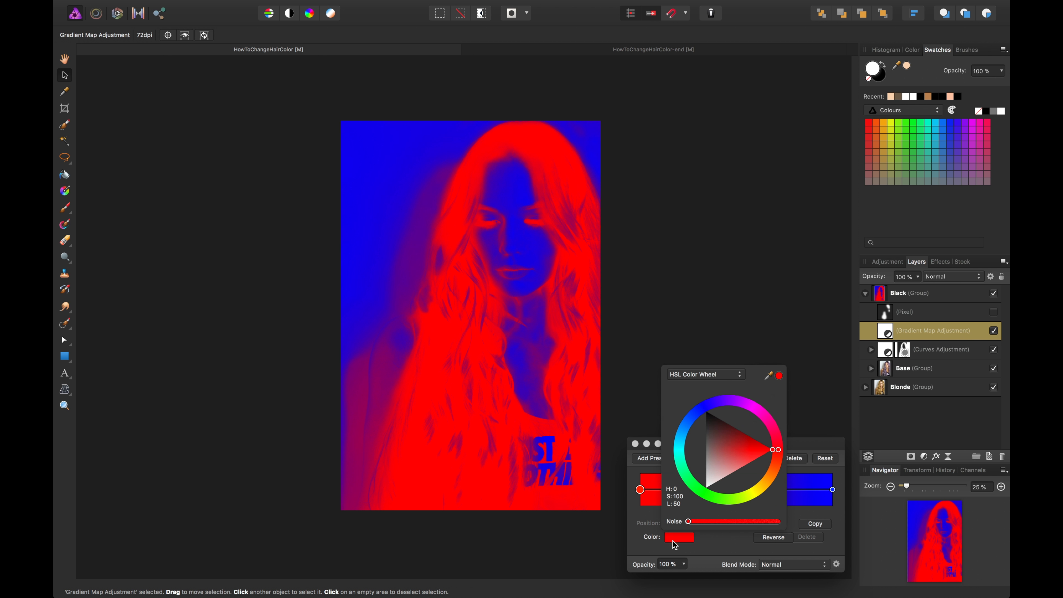
pyautogui.moveTo(748, 455); pyautogui.dragTo(637, 322)
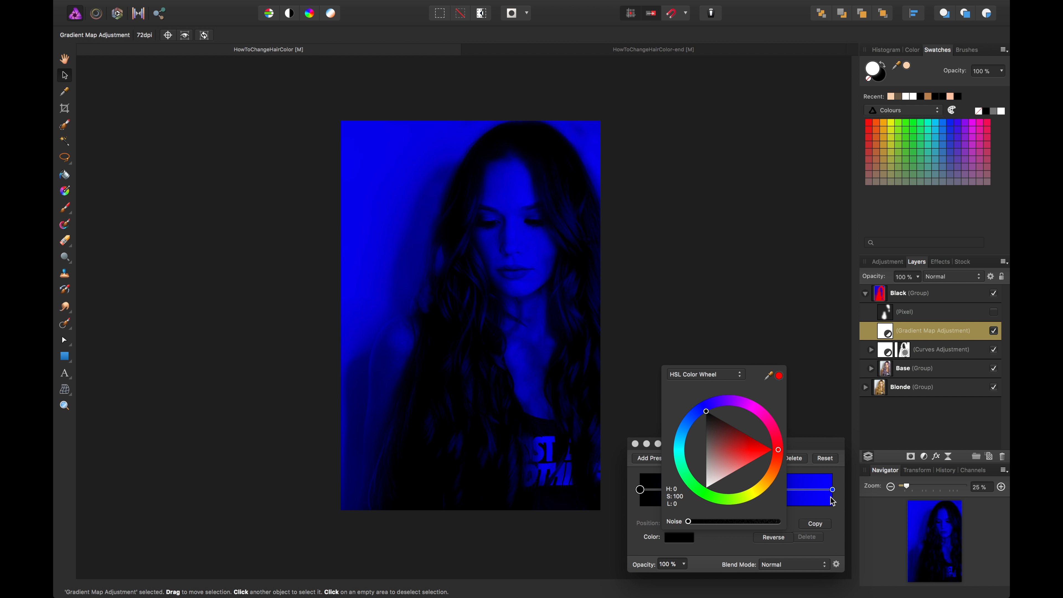
pyautogui.click(833, 502)
pyautogui.click(687, 537)
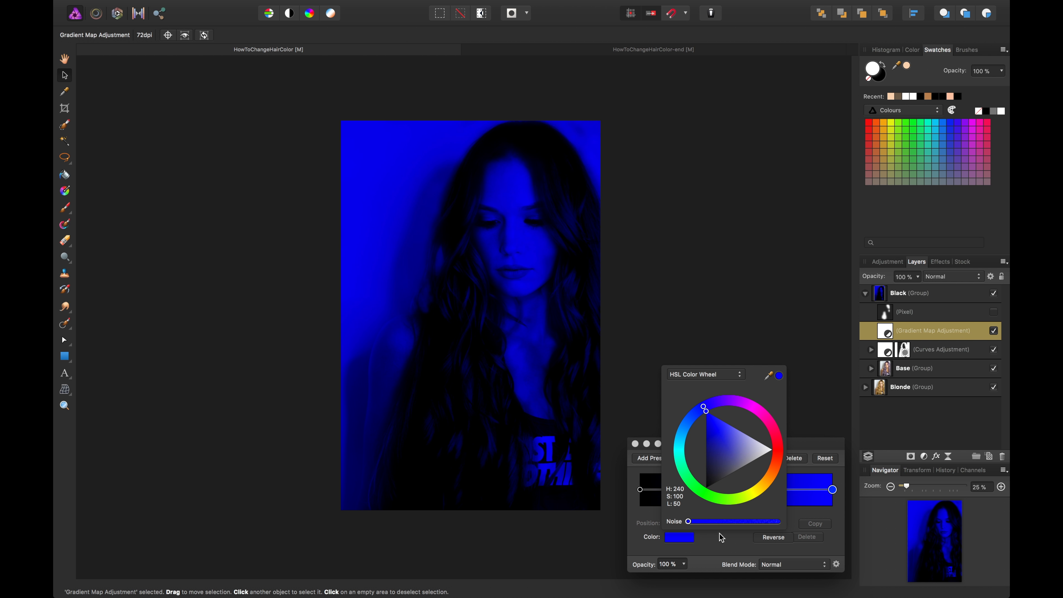
pyautogui.click(724, 462)
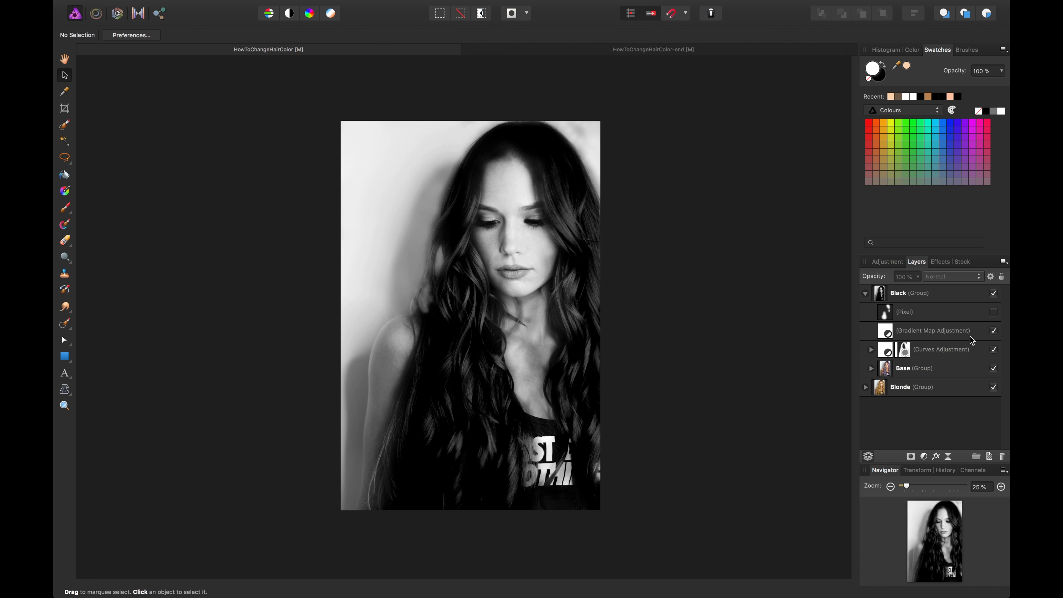
# Step: Load the Curves adjustment's mask as a selection, add it as a mask on the Gradient Map adjustment, and deselect
pyautogui.click(955, 334)
pyautogui.keyDown('super'); pyautogui.click(904, 348); pyautogui.keyUp('super')
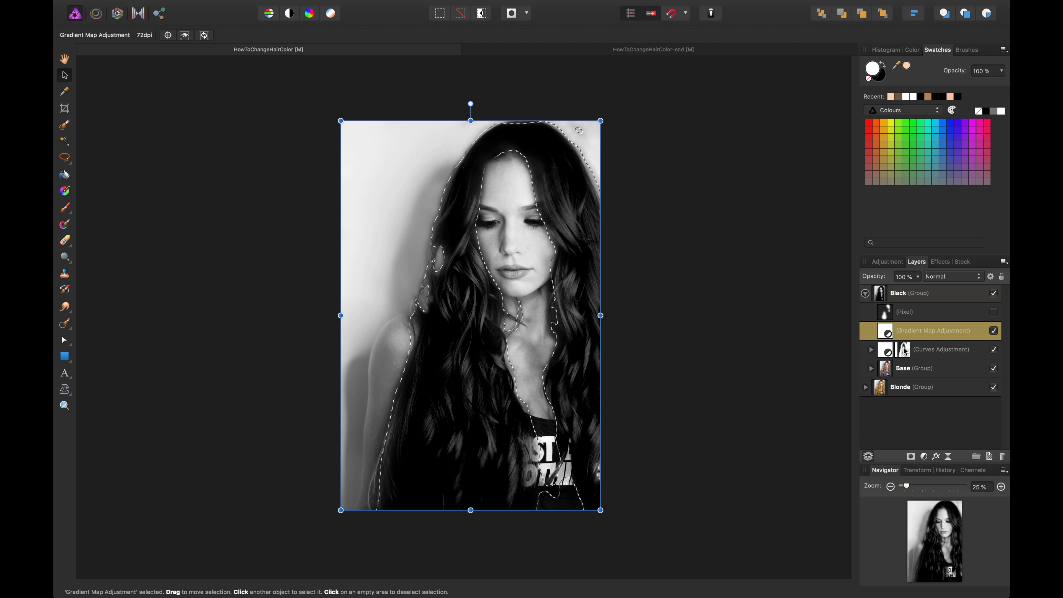
pyautogui.click(907, 334)
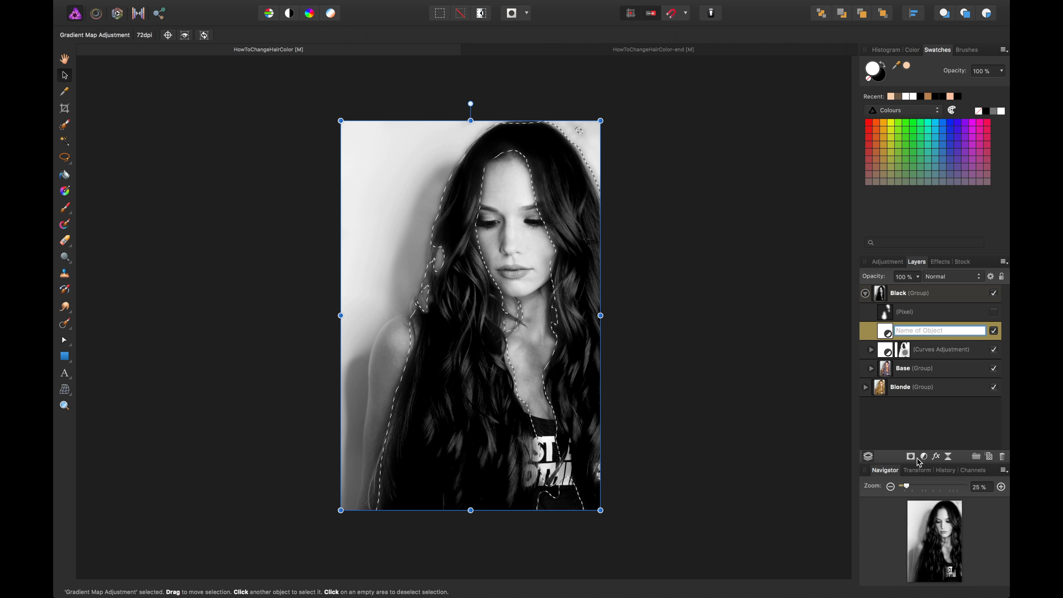
pyautogui.click(914, 352)
pyautogui.click(916, 334)
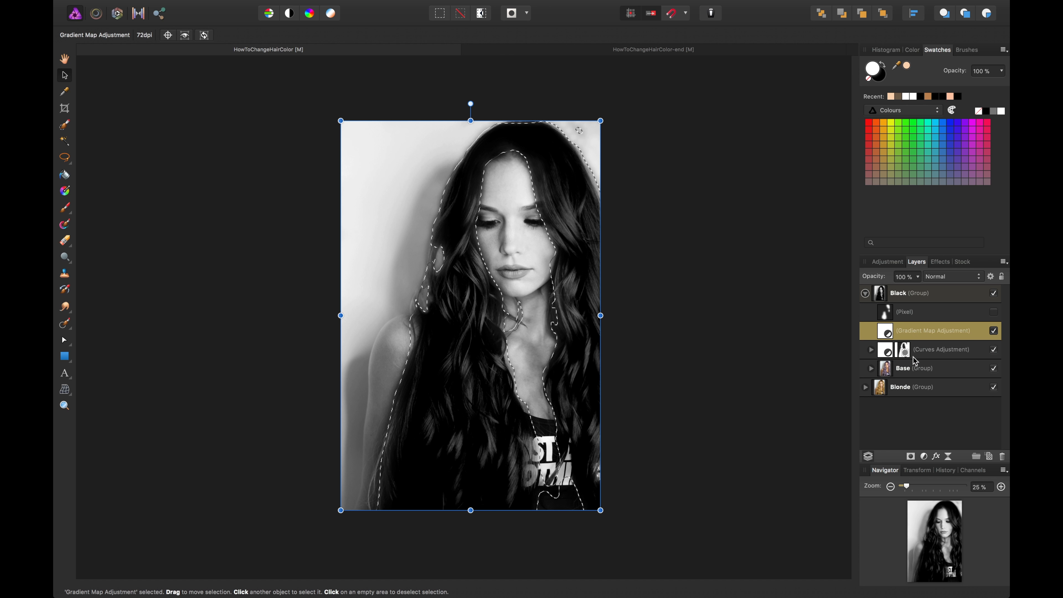
pyautogui.click(911, 456)
pyautogui.press('super+d')
# Step: Examine the blackened hair around the face, neck and shoulder up close for mask flaws
pyautogui.hscroll(2, 593, 344)
pyautogui.press('super+minus')
pyautogui.press('super+equal')
pyautogui.press('super+equal')
pyautogui.press('super+equal')
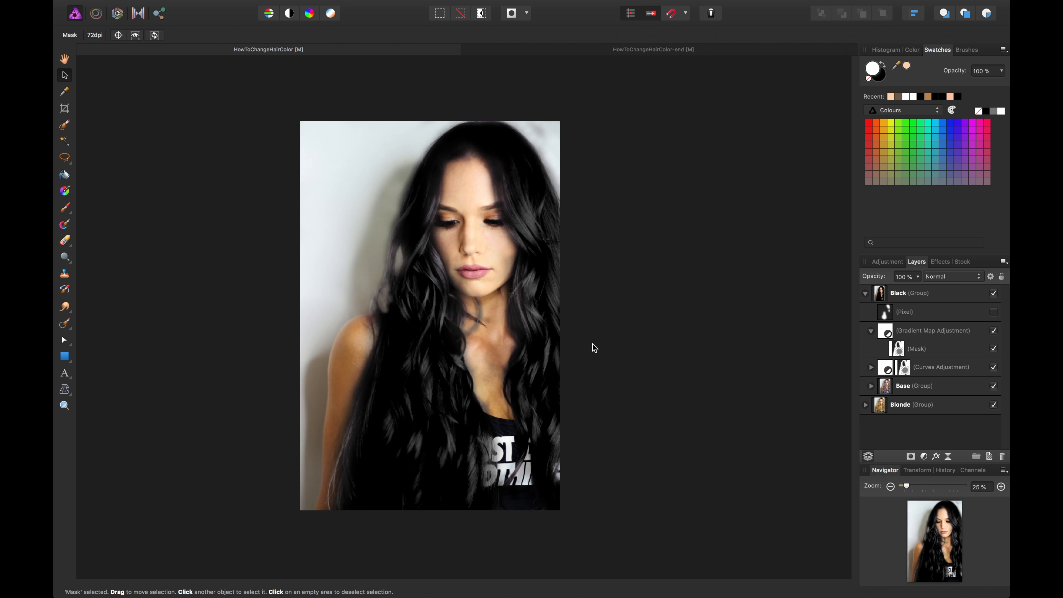
pyautogui.scroll(10, 588, 341)
pyautogui.hscroll(-3, 588, 341)
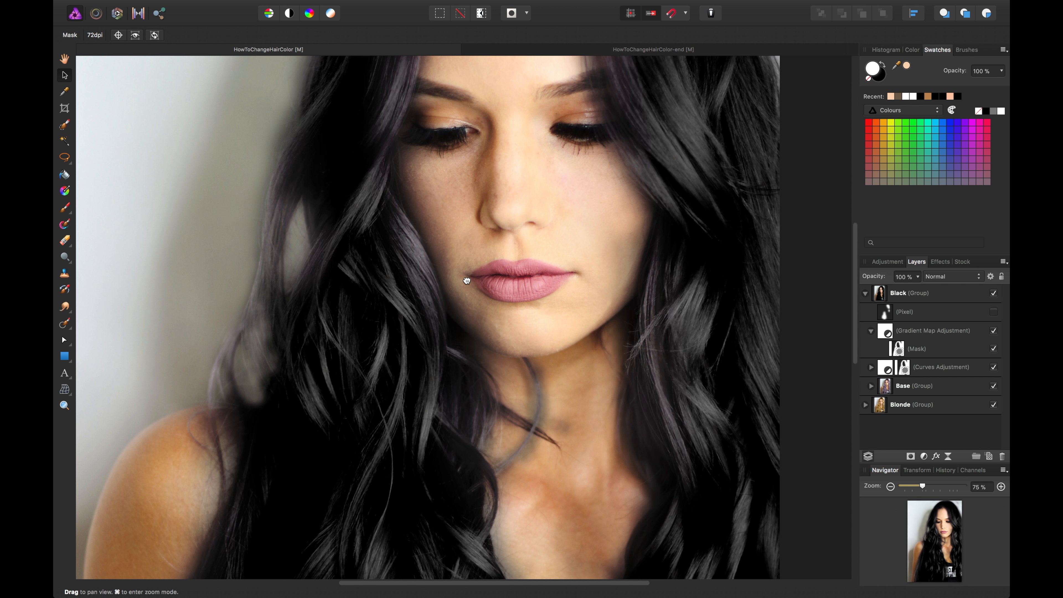
pyautogui.scroll(-10, 511, 480)
pyautogui.hscroll(3, 512, 481)
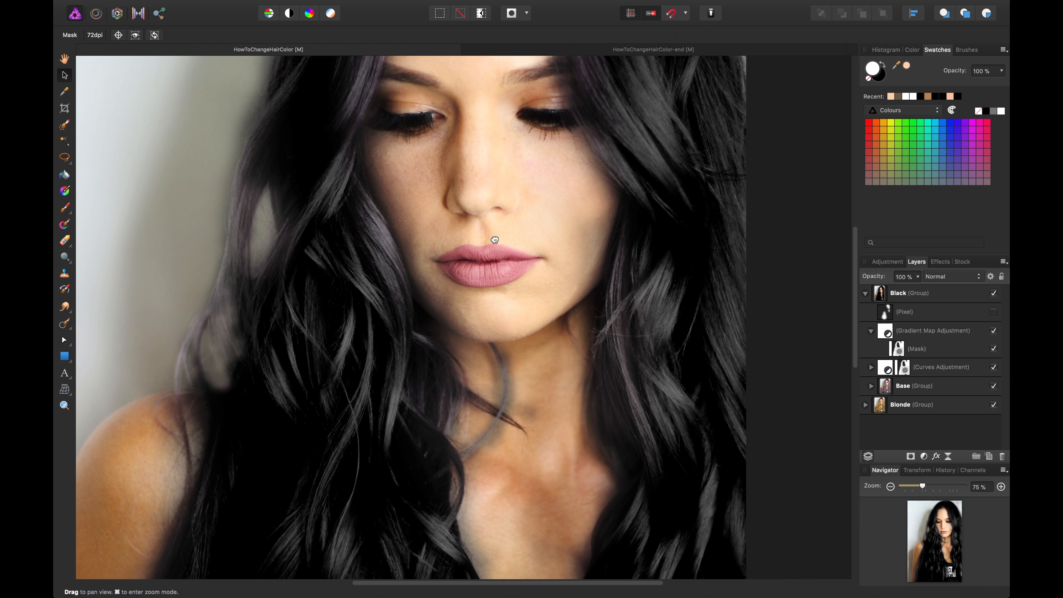
pyautogui.press('super+minus')
pyautogui.press('super+minus')
pyautogui.moveTo(622, 361); pyautogui.dragTo(614, 335)
# Step: Set the Gradient Map adjustment's blend mode to Saturation
pyautogui.click(897, 348)
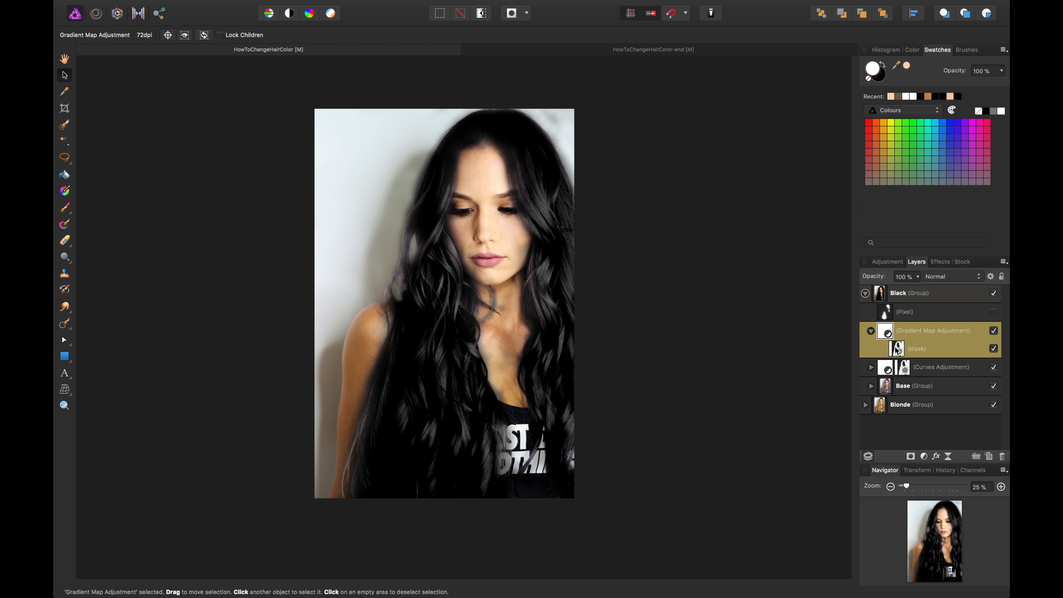
pyautogui.doubleClick(908, 332)
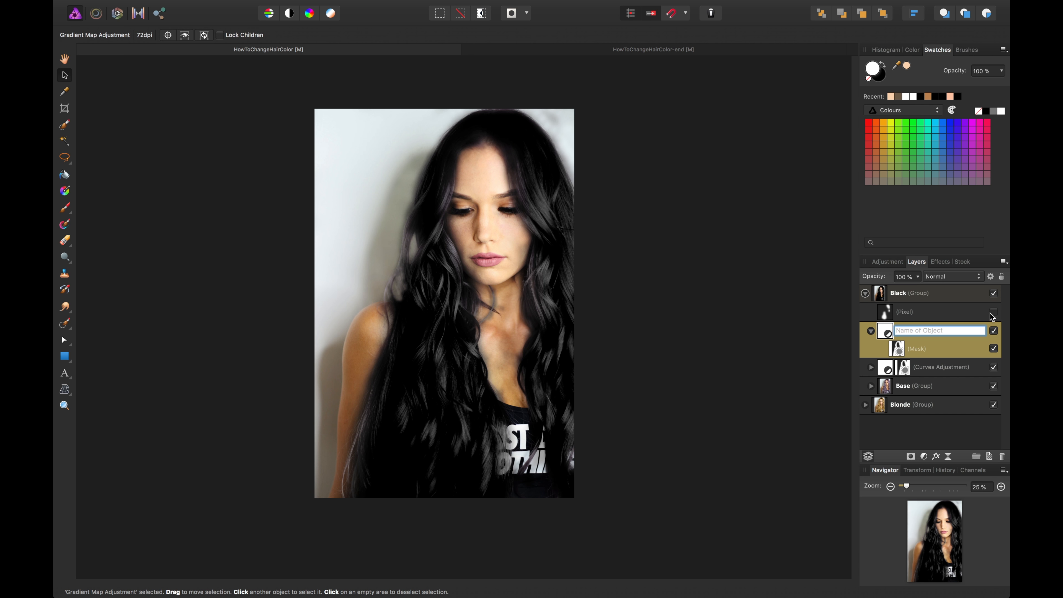
pyautogui.press('Escape')
pyautogui.click(952, 276)
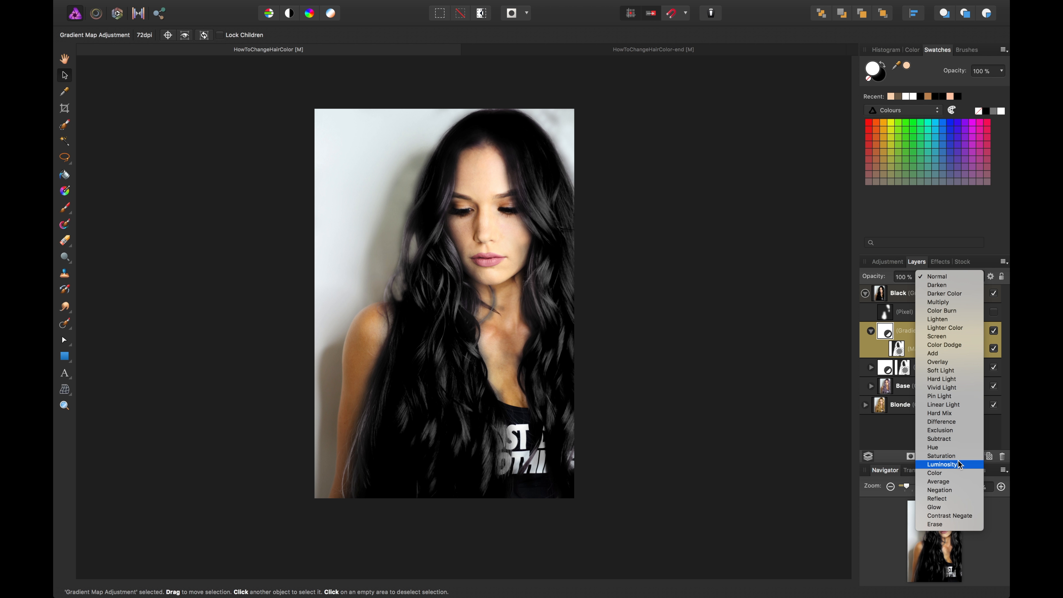
pyautogui.click(955, 456)
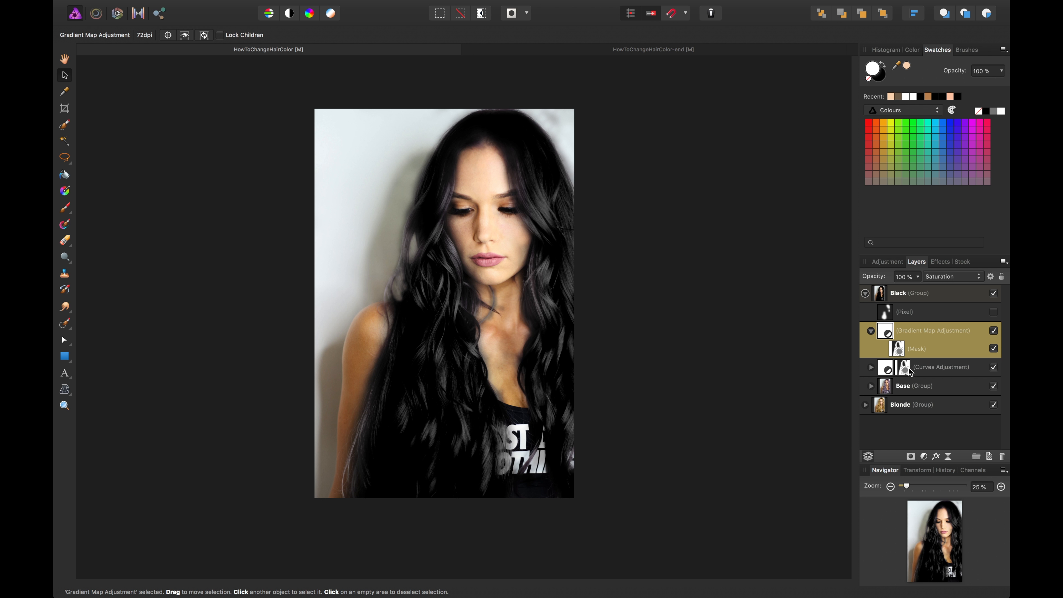
# Step: Lower the opacity of the Black group's Curves adjustment to 84%
pyautogui.click(921, 368)
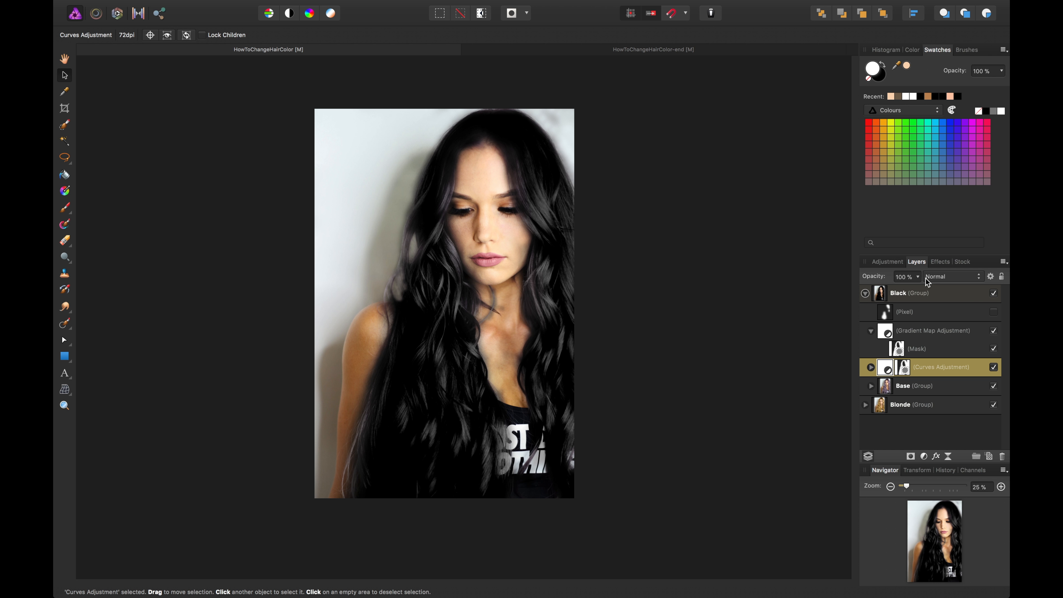
pyautogui.click(917, 277)
pyautogui.moveTo(912, 295); pyautogui.dragTo(902, 296)
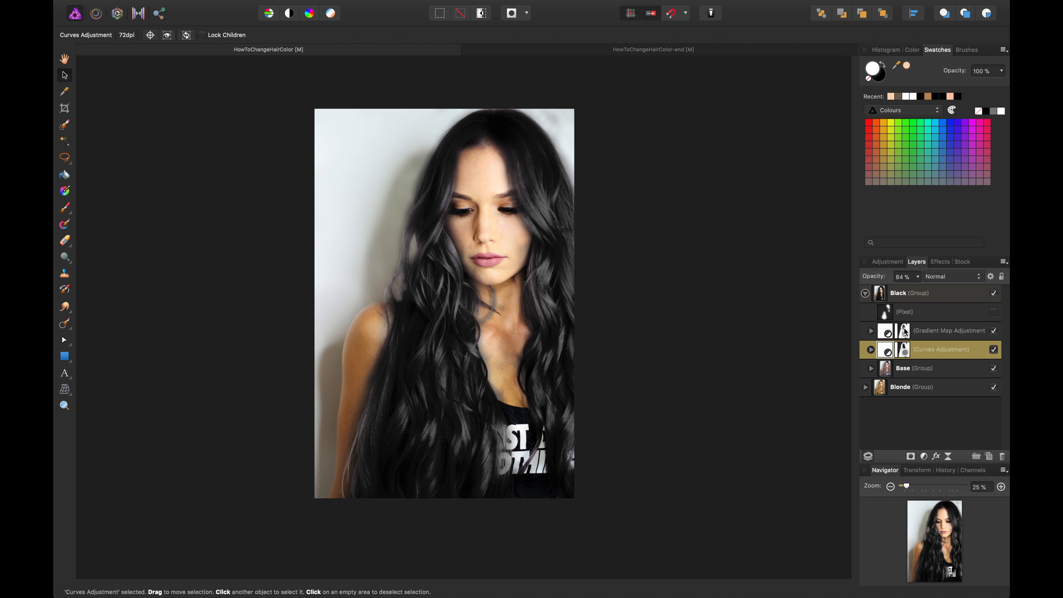
# Step: Paint black on the Curves adjustment's mask along the curved strand on the neck with a 339.8 px brush at 28% opacity
pyautogui.click(917, 348)
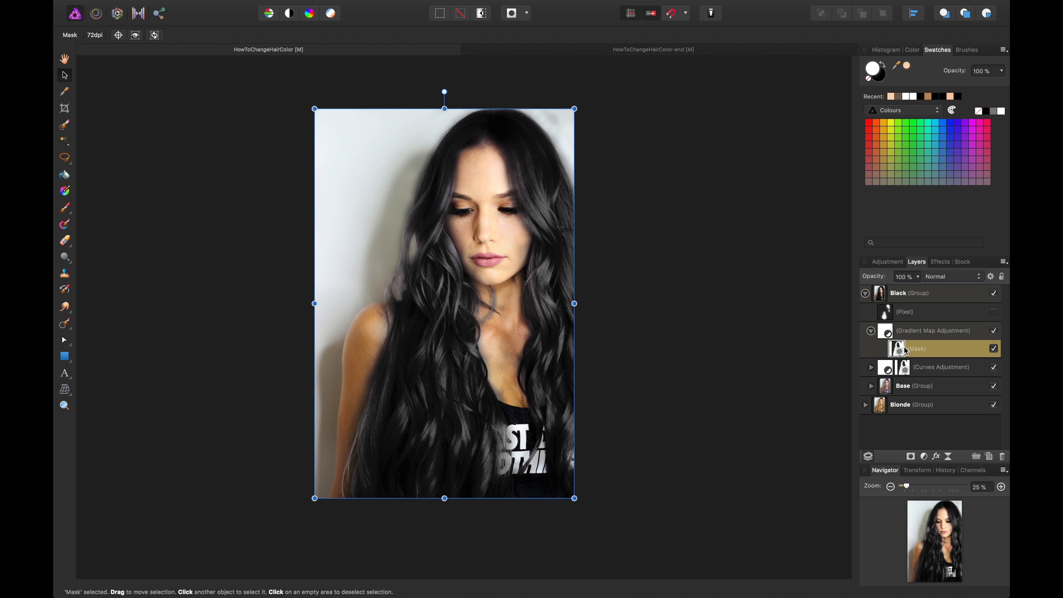
pyautogui.press('b')
pyautogui.press('super+plus')
pyautogui.press('super+plus')
pyautogui.press('super+plus')
pyautogui.press('super+plus')
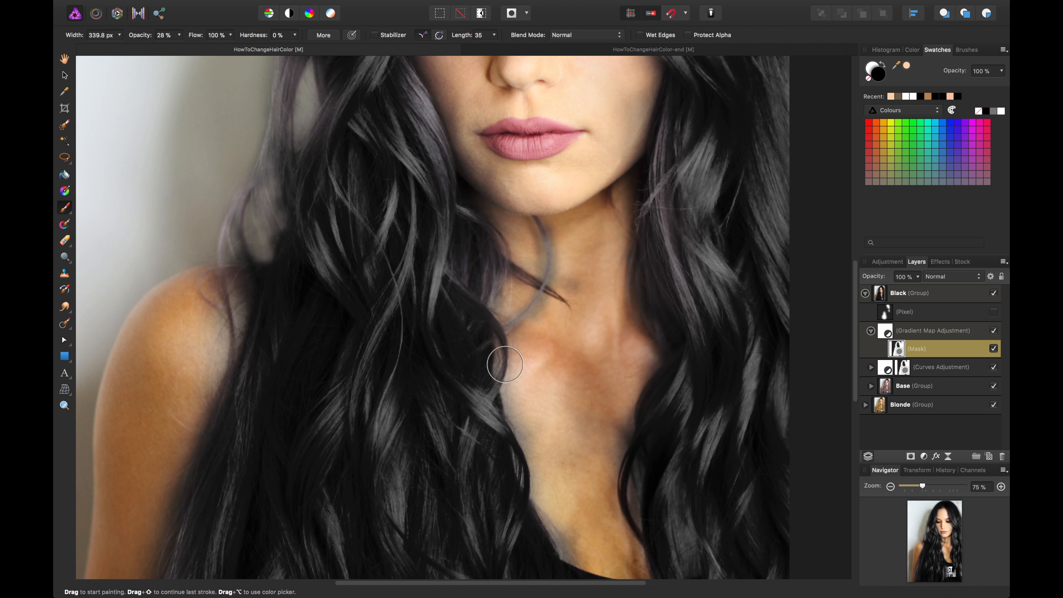
pyautogui.press('space')
pyautogui.moveTo(610, 331); pyautogui.dragTo(502, 379)
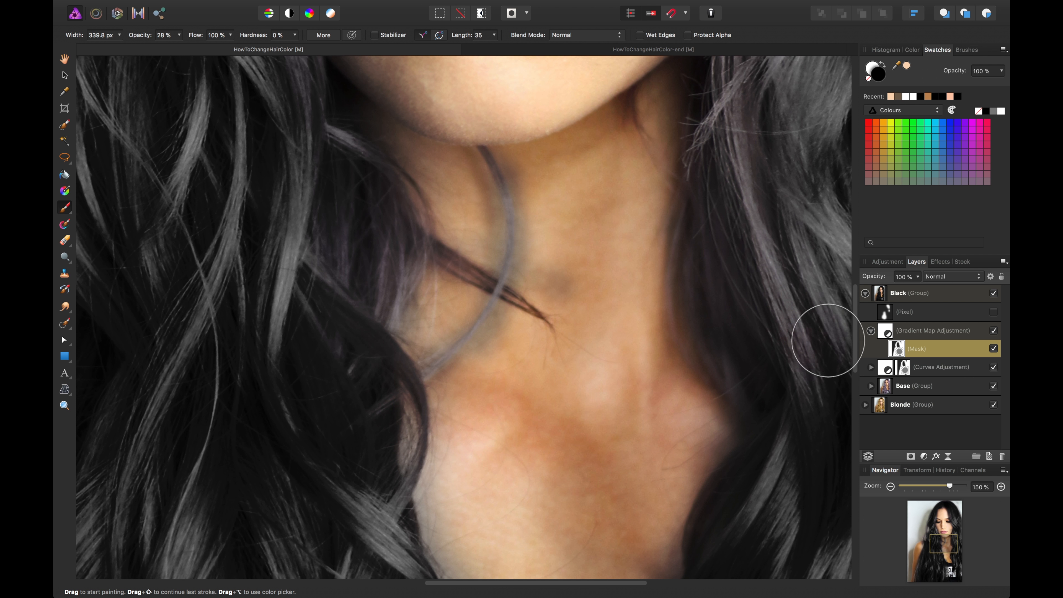
pyautogui.click(911, 368)
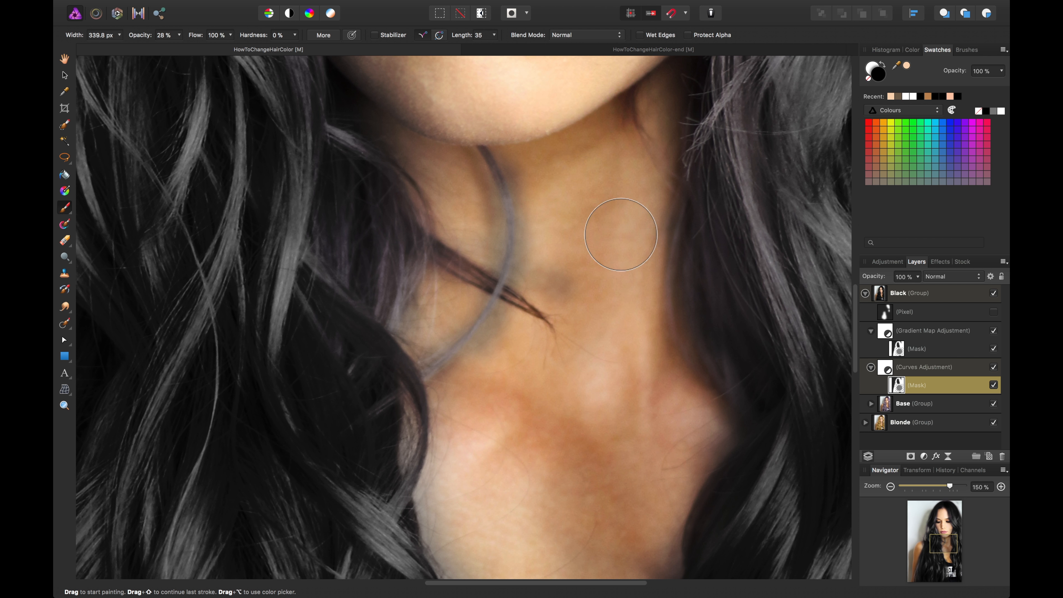
pyautogui.moveTo(539, 185)
pyautogui.mouseDown()
pyautogui.moveTo(550, 225)
pyautogui.moveTo(543, 200)
pyautogui.mouseUp()
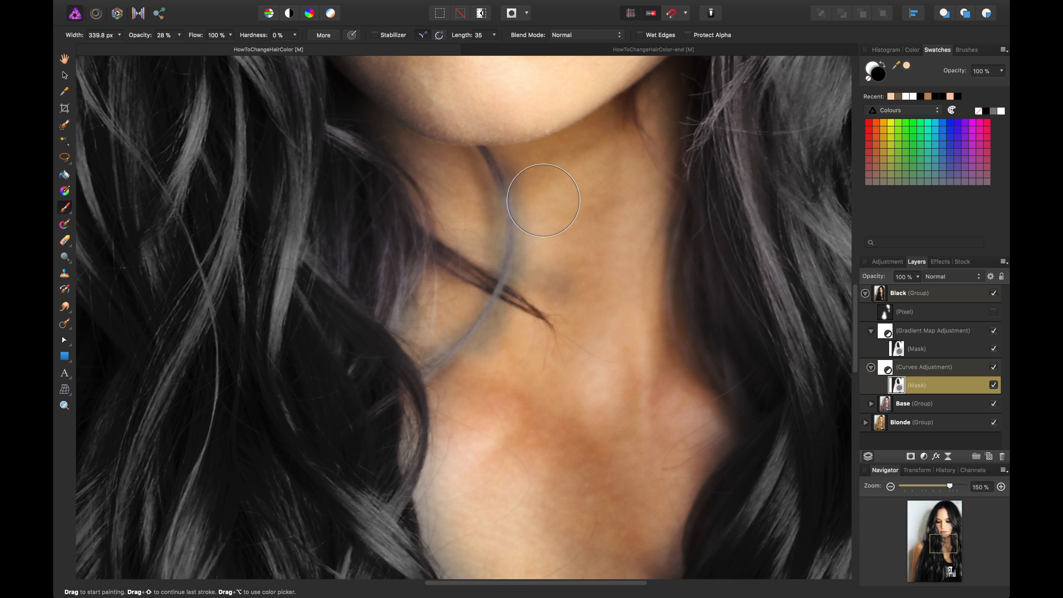
# Step: Reduce the brush width to 66.9 px and paint the Curves adjustment's mask more closely along the strand on the neck
pyautogui.press('[')
pyautogui.press('[')
pyautogui.press('[')
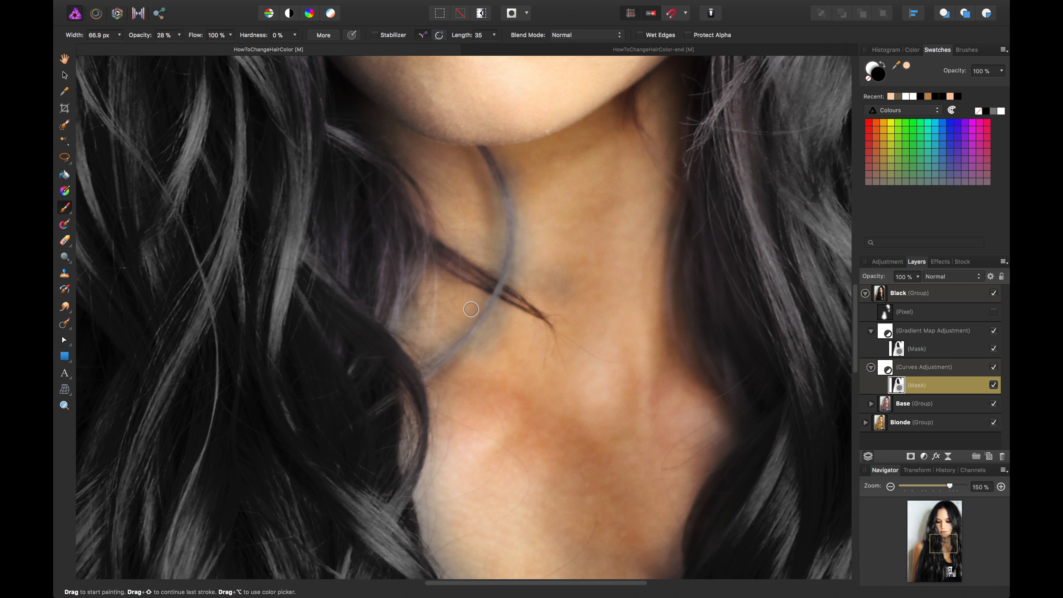
pyautogui.moveTo(498, 255); pyautogui.dragTo(501, 164)
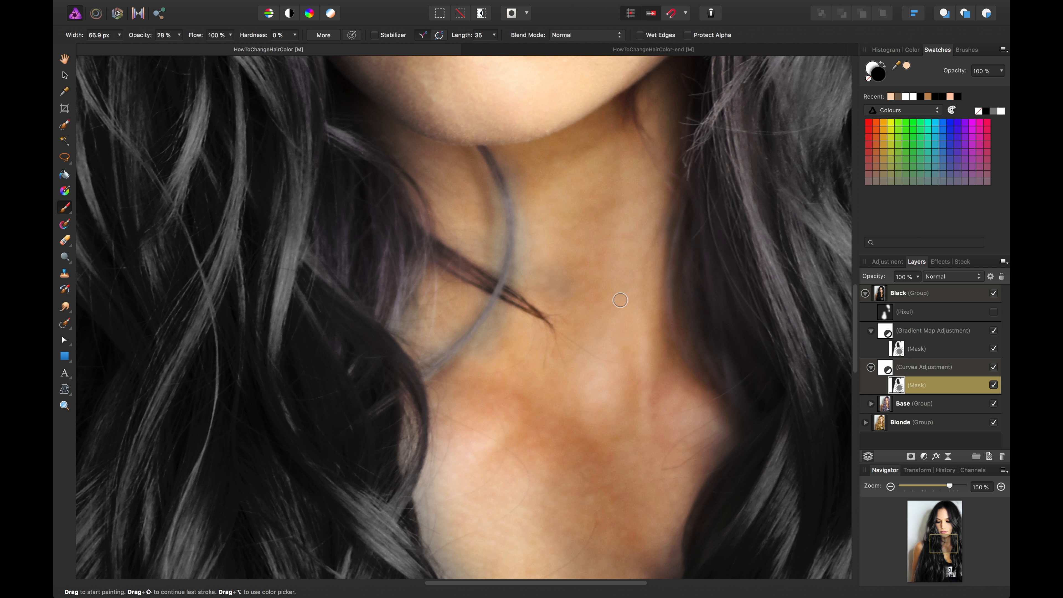
# Step: Enlarge the brush to 270.6 px and retouch the Gradient Map adjustment's mask around the hair beside the face and neck
pyautogui.scroll(-6, 532, 311)
pyautogui.hscroll(4, 533, 310)
pyautogui.press(']')
pyautogui.press(']')
pyautogui.press(']')
pyautogui.press(']')
pyautogui.press(']')
pyautogui.press(']')
pyautogui.press(']')
pyautogui.press(']')
pyautogui.press(']')
pyautogui.press(']')
pyautogui.click(897, 349)
pyautogui.scroll(4, 592, 261)
pyautogui.scroll(8, 591, 261)
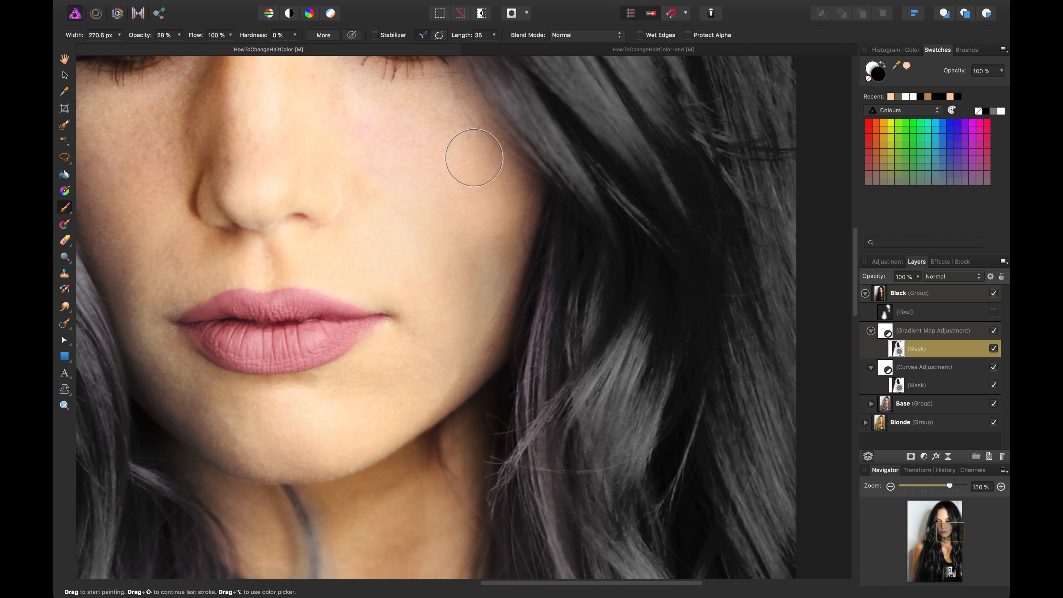
pyautogui.hscroll(-6, 447, 124)
pyautogui.scroll(-12, 447, 124)
pyautogui.moveTo(387, 214); pyautogui.dragTo(532, 218)
pyautogui.moveTo(833, 405); pyautogui.dragTo(83, 314)
pyautogui.moveTo(646, 459); pyautogui.dragTo(433, 173)
# Step: Refine the Curves adjustment's mask with the 270.6 px brush along the outer hair edge from the shoulder up to the forehead
pyautogui.click(897, 385)
pyautogui.moveTo(225, 104); pyautogui.dragTo(548, 514)
pyautogui.scroll(10, 327, 285)
pyautogui.hscroll(-3, 328, 284)
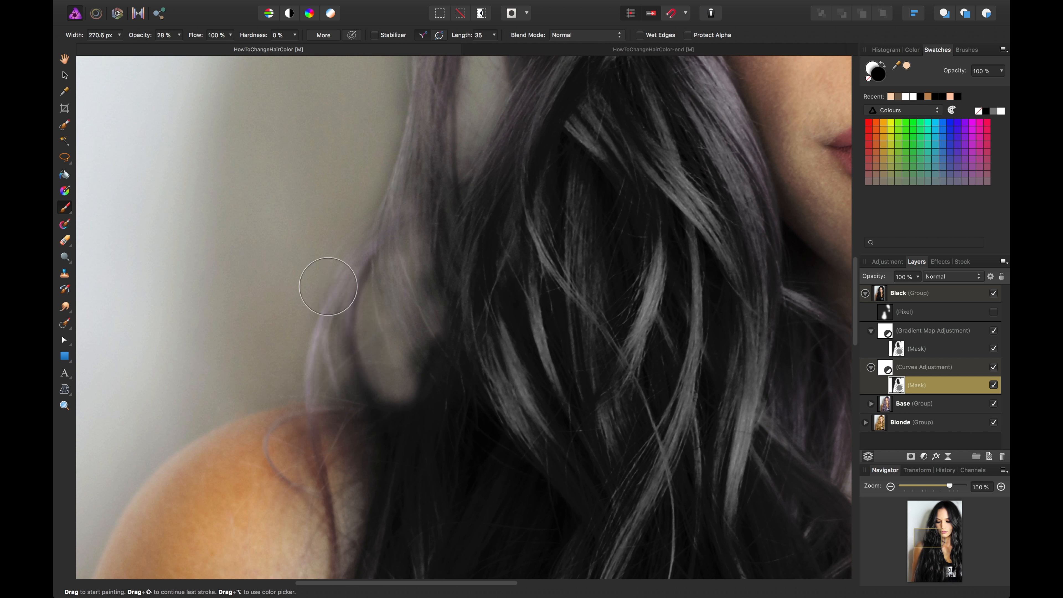
pyautogui.scroll(-4, 353, 342)
pyautogui.scroll(5, 340, 459)
pyautogui.moveTo(340, 459); pyautogui.dragTo(324, 499)
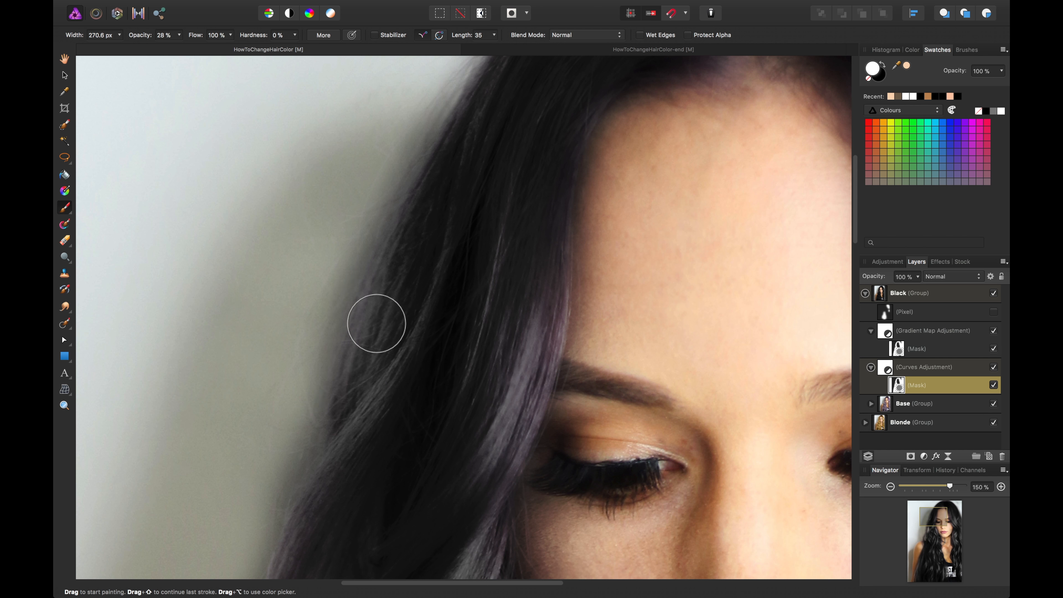
pyautogui.moveTo(817, 109); pyautogui.dragTo(386, 390)
pyautogui.moveTo(589, 263); pyautogui.dragTo(482, 185)
# Step: Swap the foreground and background colors and touch up the Curves adjustment's mask along the hair near the face
pyautogui.press('x')
pyautogui.press('super+minus')
pyautogui.press('super+minus')
pyautogui.press('super+minus')
pyautogui.press('super+minus')
pyautogui.moveTo(556, 324); pyautogui.dragTo(578, 249)
pyautogui.press('super+plus')
pyautogui.press('super+plus')
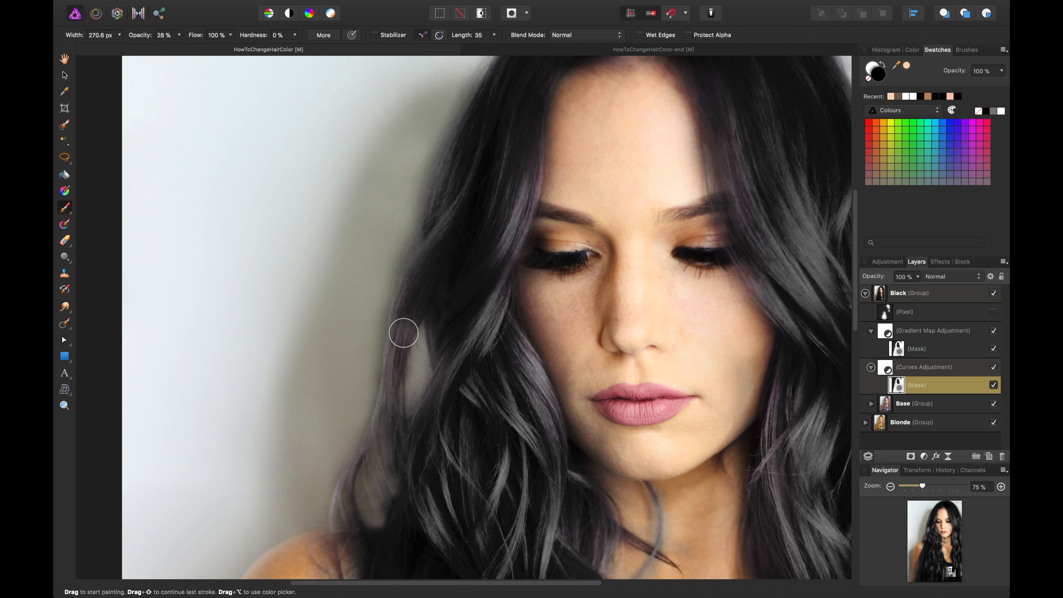
# Step: Soften the Curves mask at the outer hair edge above the shoulder, using a 719.8 px brush at 20% opacity and 0% hardness
pyautogui.scroll(-4, 470, 245)
pyautogui.moveTo(334, 200); pyautogui.dragTo(366, 214)
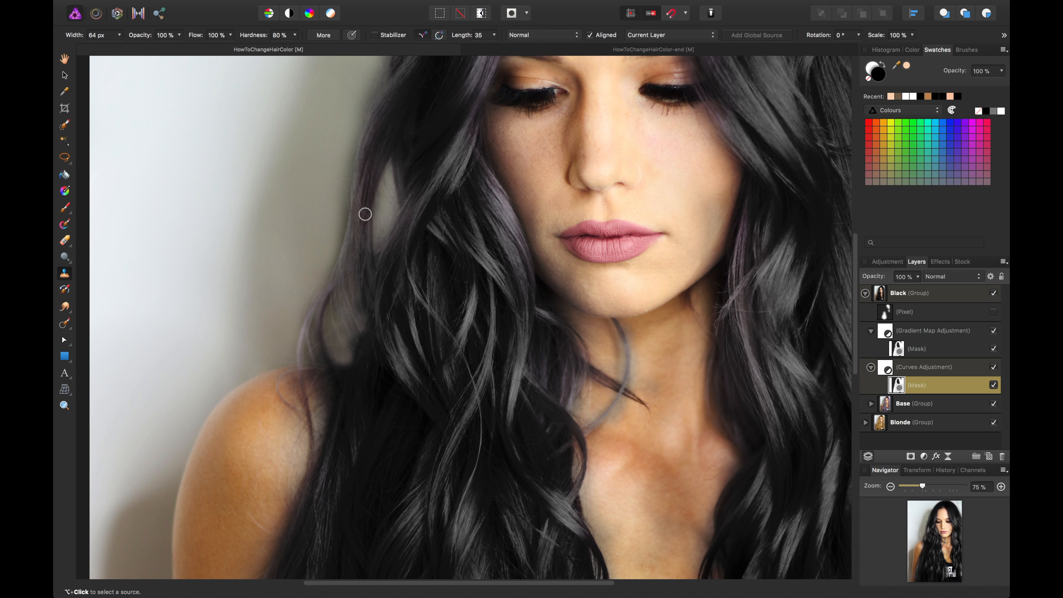
pyautogui.press('x')
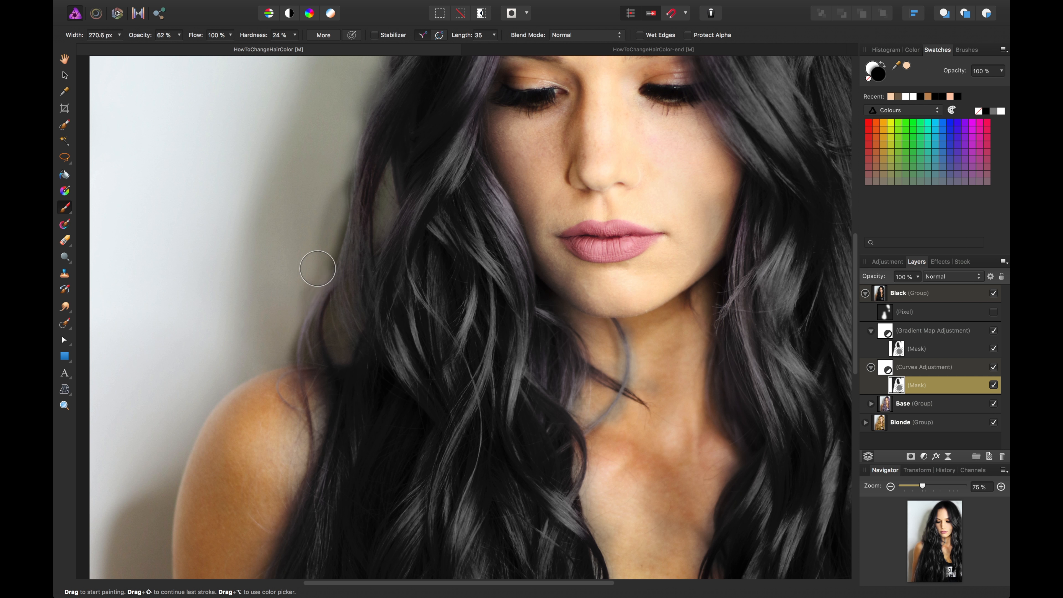
pyautogui.scroll(3, 279, 247)
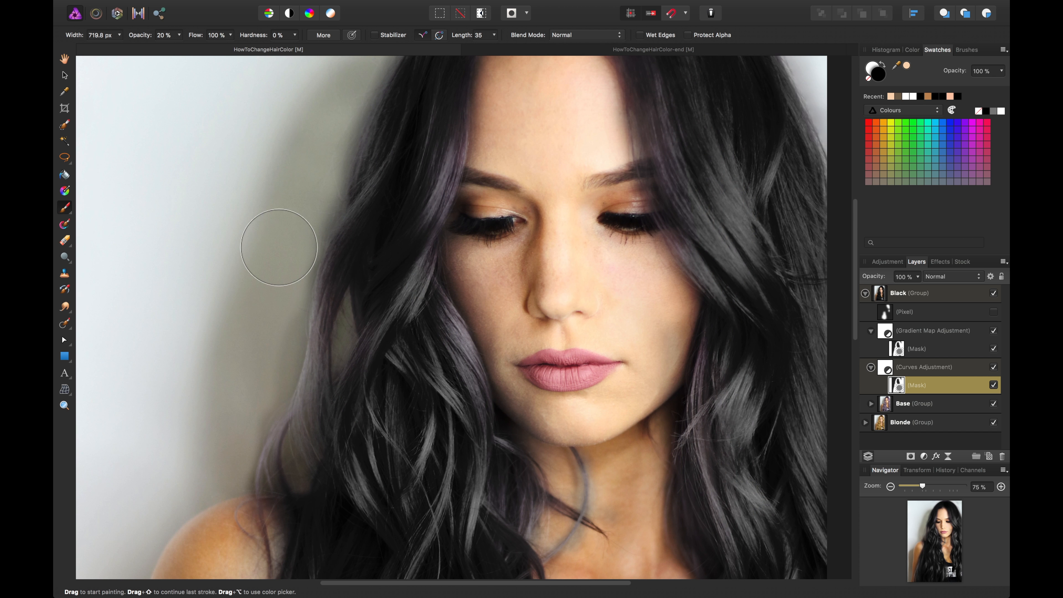
# Step: Try more broad soft mask strokes on the hair around the face and shoulder, then undo the last two
pyautogui.moveTo(247, 404); pyautogui.dragTo(180, 240)
pyautogui.moveTo(634, 312)
pyautogui.mouseDown()
pyautogui.moveTo(498, 292)
pyautogui.moveTo(513, 389)
pyautogui.moveTo(521, 303)
pyautogui.moveTo(475, 357)
pyautogui.moveTo(468, 444)
pyautogui.moveTo(501, 522)
pyautogui.moveTo(477, 446)
pyautogui.mouseUp()
pyautogui.press('super+minus')
pyautogui.press('super+minus')
pyautogui.press('v')
pyautogui.press('super+plus')
pyautogui.press('super+plus')
pyautogui.press('super+plus')
pyautogui.press('super+plus')
pyautogui.press('b')
pyautogui.press('super+z')
pyautogui.press('super+z')
# Step: Retouch the Gradient Map adjustment's mask around the face and shoulder hair with the soft 719.8 px brush at 20% opacity
pyautogui.moveTo(343, 385); pyautogui.dragTo(481, 557)
pyautogui.moveTo(603, 96); pyautogui.dragTo(570, 574)
pyautogui.moveTo(293, 71); pyautogui.dragTo(460, 67)
pyautogui.moveTo(209, 544); pyautogui.dragTo(544, 105)
pyautogui.press('x')
pyautogui.moveTo(427, 452); pyautogui.dragTo(429, 191)
pyautogui.press('super+minus')
pyautogui.press('super+minus')
pyautogui.press('super+minus')
pyautogui.press('super+minus')
pyautogui.press('super+plus')
pyautogui.moveTo(540, 63)
pyautogui.mouseDown()
pyautogui.moveTo(463, 368)
pyautogui.moveTo(418, 363)
pyautogui.mouseUp()
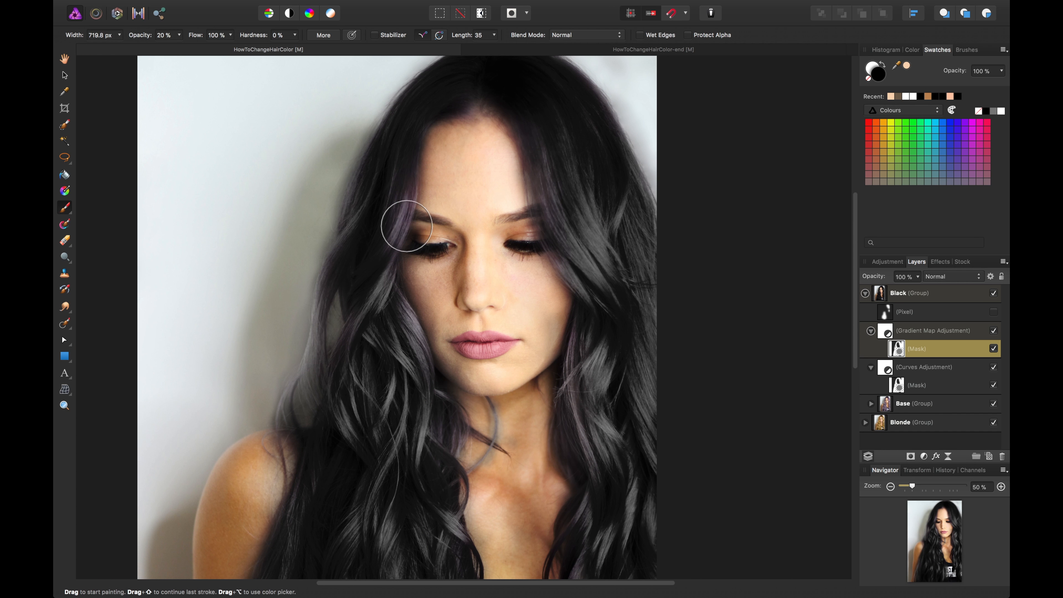
# Step: Select the Gradient Map adjustment and examine the black hair around the hairline, face and neck for remaining color flaws
pyautogui.press('x')
pyautogui.click(896, 330)
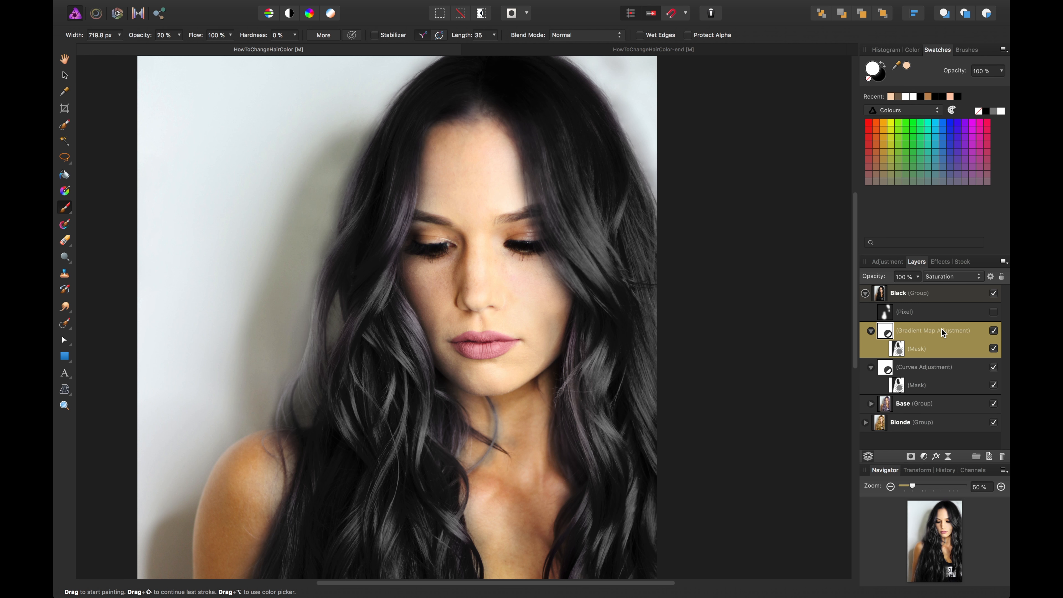
pyautogui.press('super+minus')
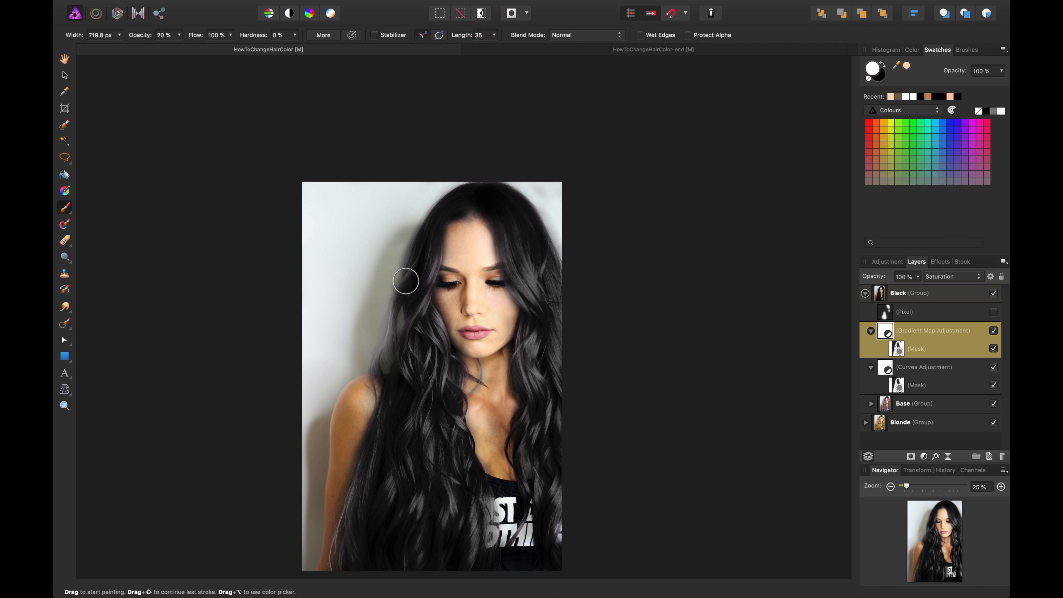
pyautogui.moveTo(411, 403)
pyautogui.mouseDown()
pyautogui.moveTo(446, 307)
pyautogui.moveTo(506, 383)
pyautogui.mouseUp()
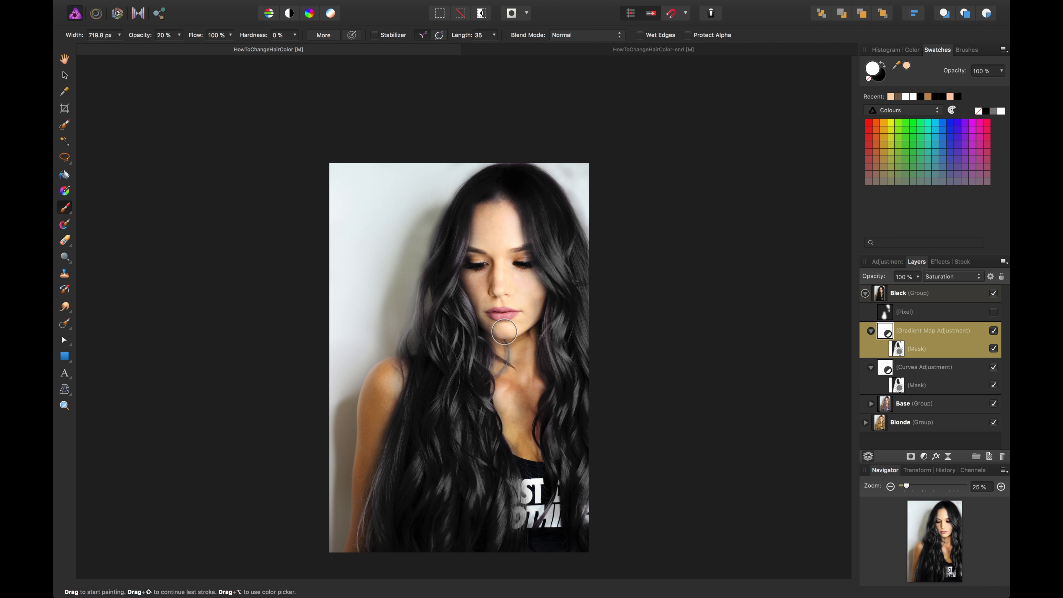
pyautogui.press('super+plus')
pyautogui.press('super+plus')
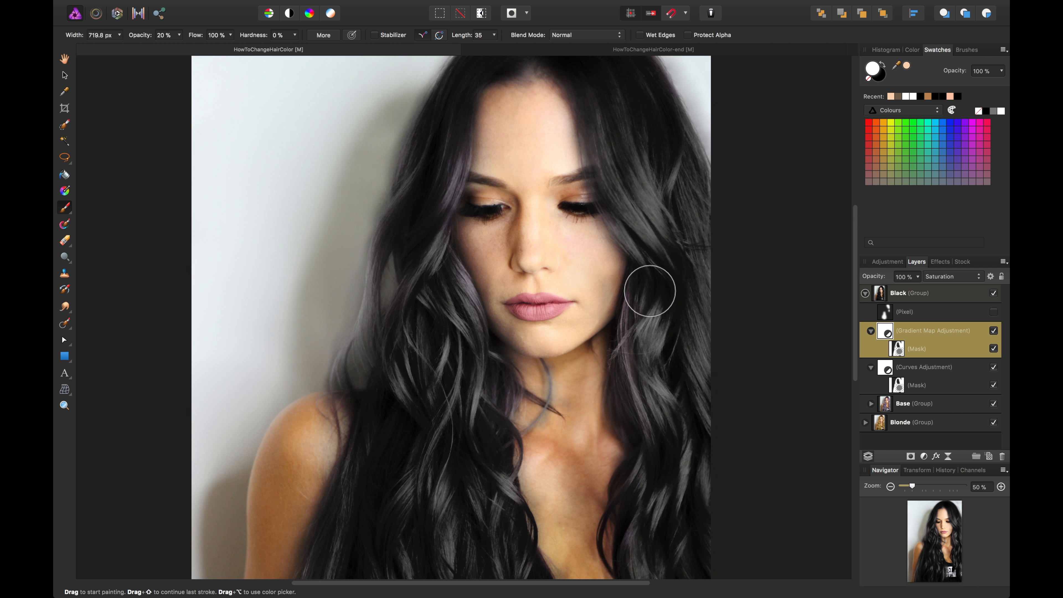
pyautogui.moveTo(647, 290); pyautogui.dragTo(446, 478)
pyautogui.moveTo(463, 312); pyautogui.dragTo(519, 311)
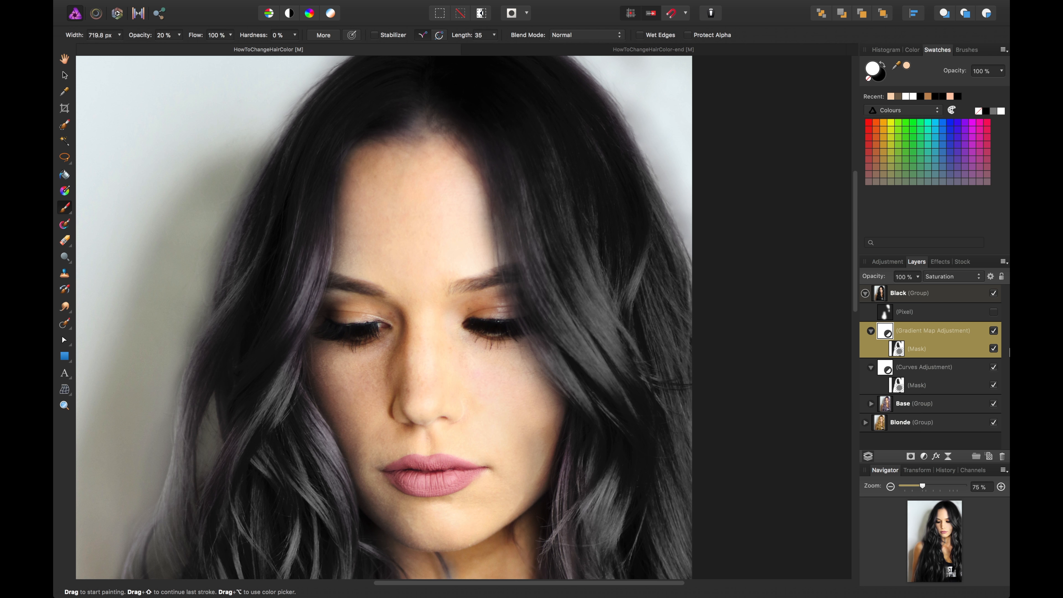
# Step: Paint a peach skin tone along the hairline on a new pixel layer above the Gradient Map, and set its blend mode to Color
pyautogui.click(988, 457)
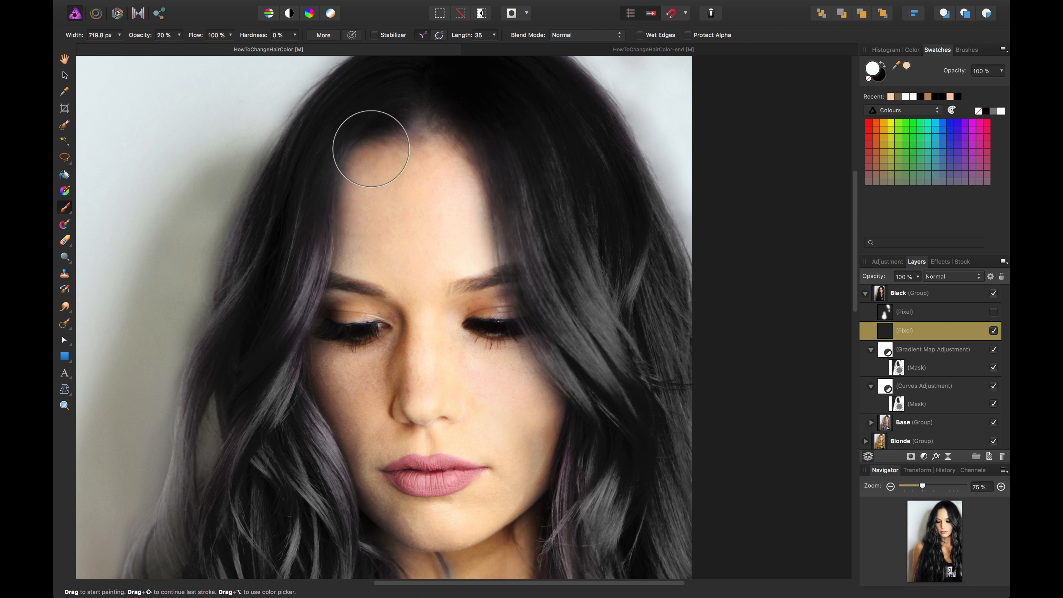
pyautogui.moveTo(442, 228)
pyautogui.mouseDown()
pyautogui.moveTo(427, 253)
pyautogui.moveTo(434, 236)
pyautogui.moveTo(481, 256)
pyautogui.moveTo(508, 288)
pyautogui.moveTo(485, 168)
pyautogui.moveTo(467, 151)
pyautogui.moveTo(560, 378)
pyautogui.moveTo(534, 325)
pyautogui.moveTo(523, 215)
pyautogui.moveTo(475, 145)
pyautogui.moveTo(427, 125)
pyautogui.moveTo(362, 147)
pyautogui.moveTo(340, 244)
pyautogui.moveTo(307, 309)
pyautogui.moveTo(301, 331)
pyautogui.moveTo(346, 373)
pyautogui.mouseUp()
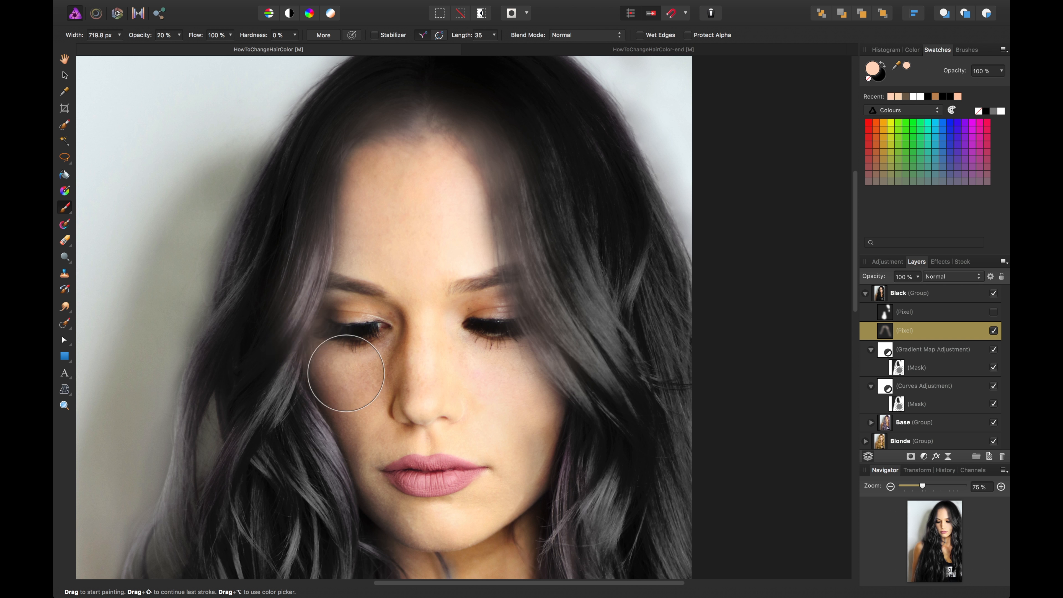
pyautogui.click(940, 277)
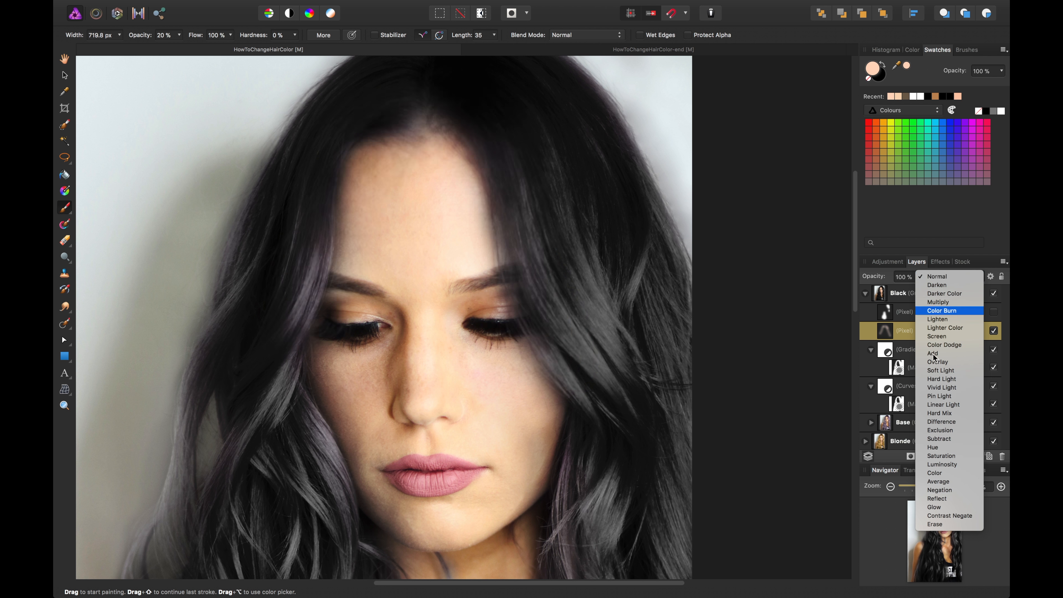
pyautogui.click(946, 473)
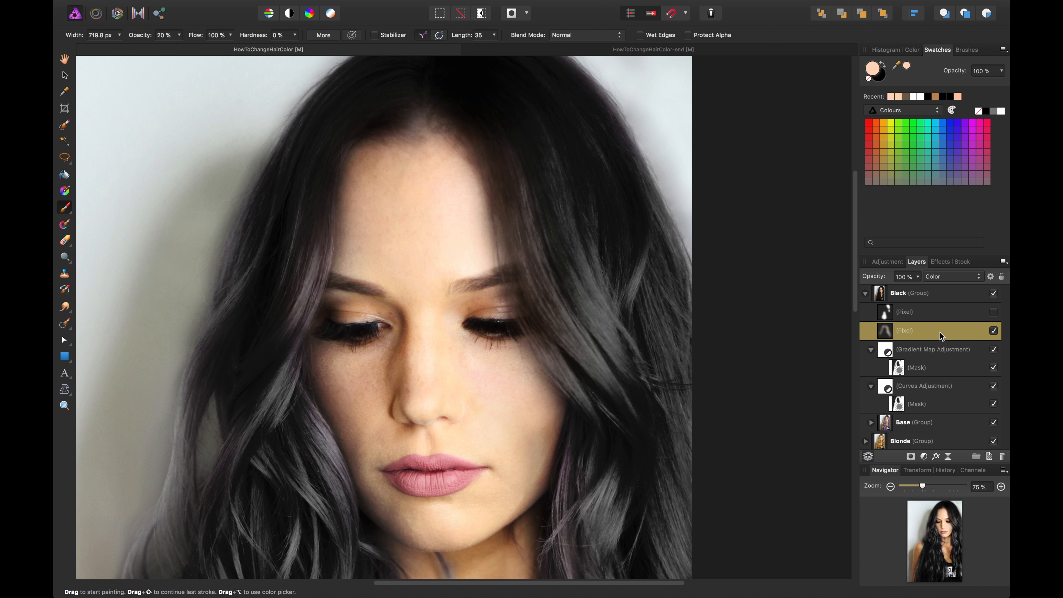
pyautogui.click(941, 278)
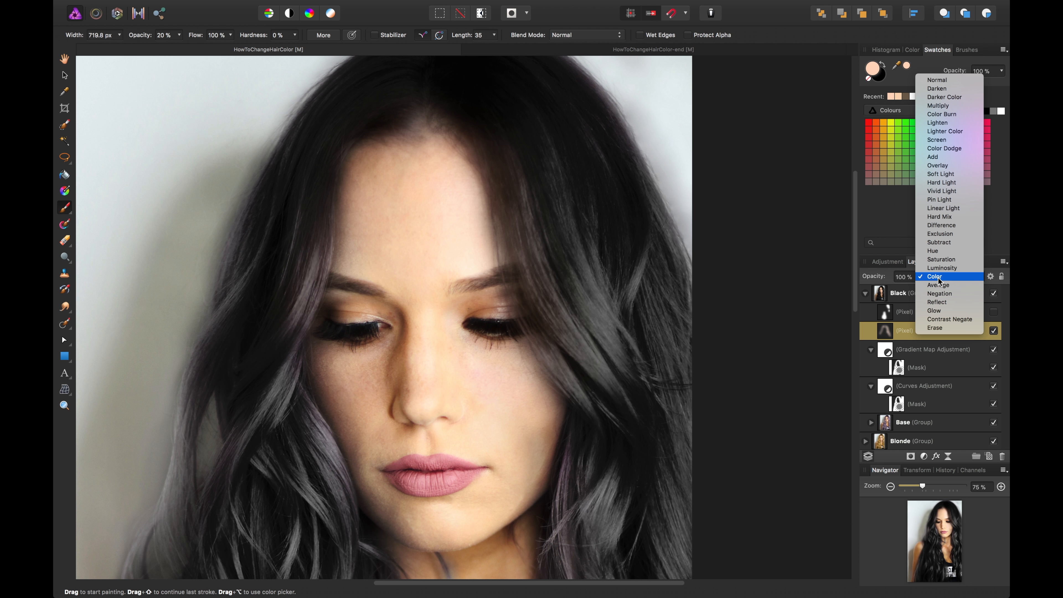
pyautogui.click(938, 278)
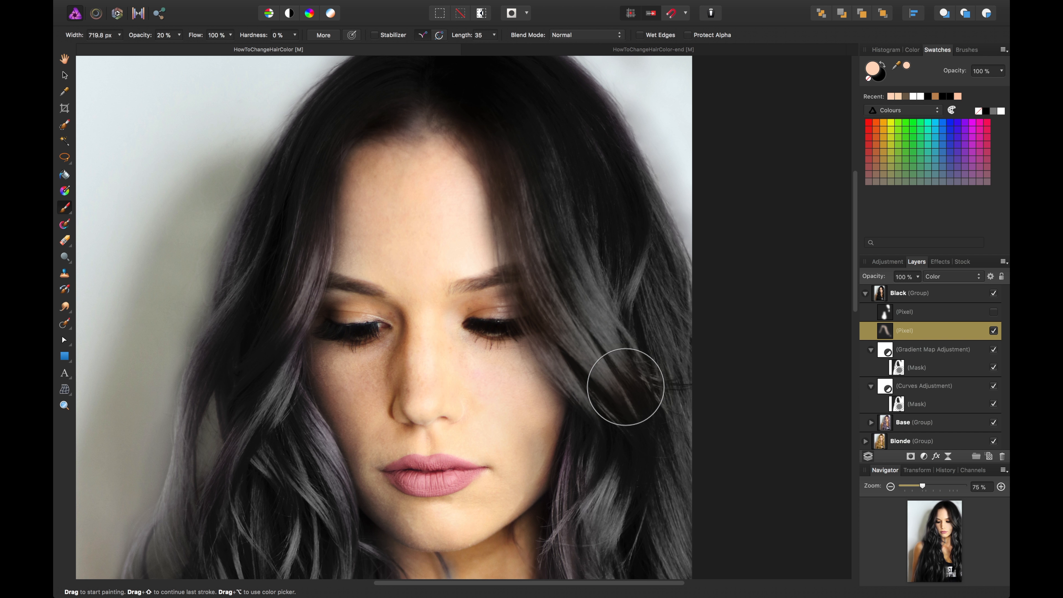
# Step: Turn on the hidden top pixel layer in the Black group, check its effect on the lower hair, and select the layer
pyautogui.press('super+minus')
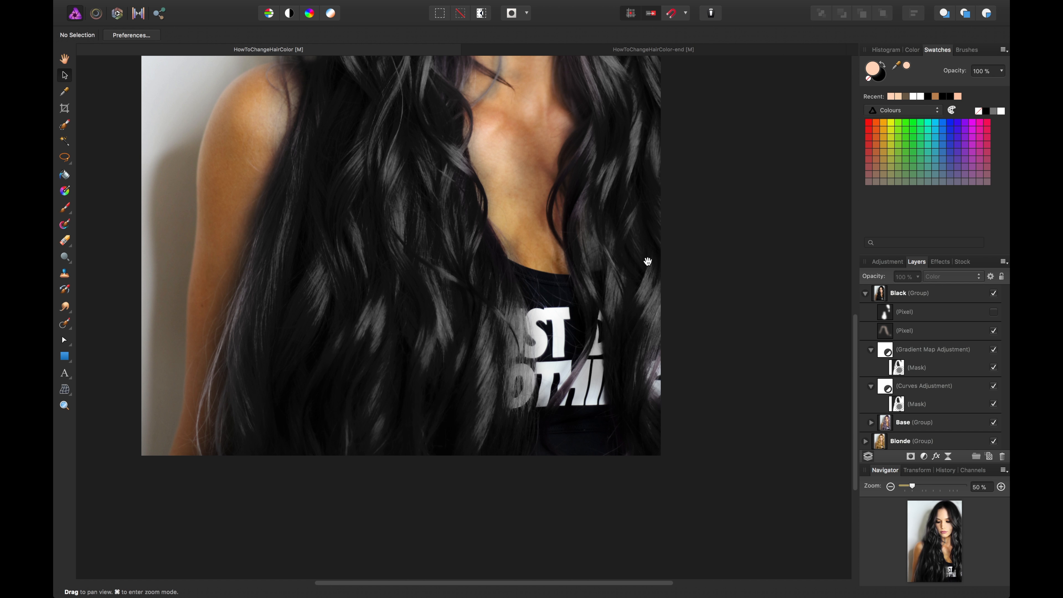
pyautogui.moveTo(715, 251); pyautogui.dragTo(730, 378)
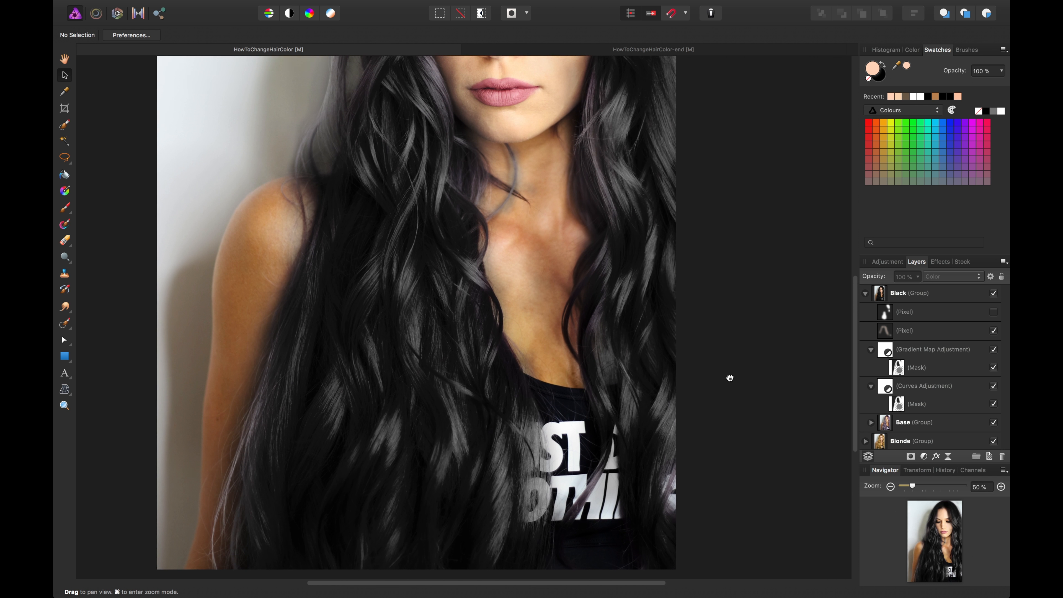
pyautogui.moveTo(735, 126); pyautogui.dragTo(766, 239)
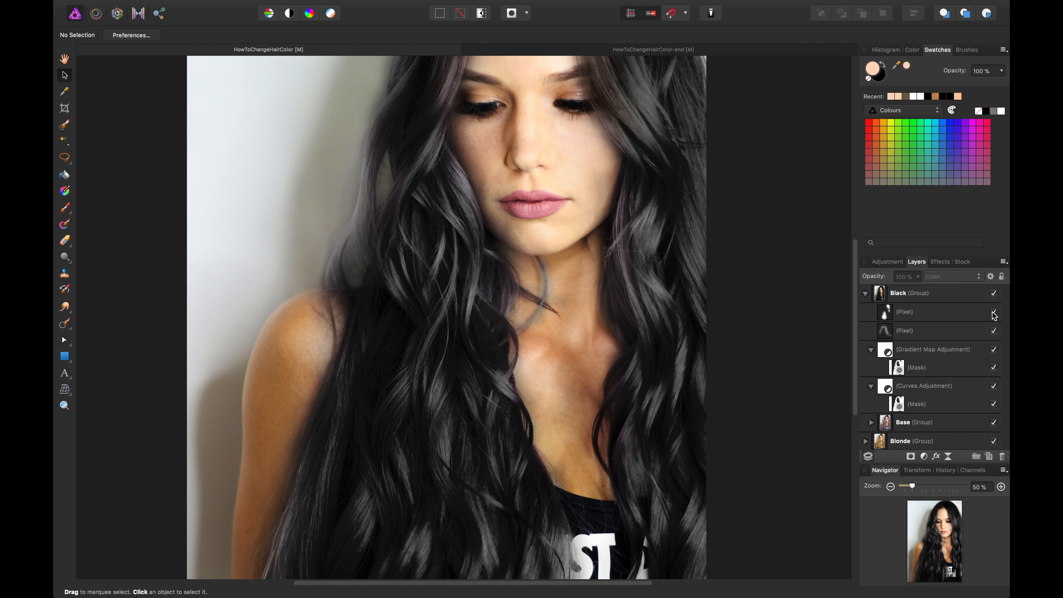
pyautogui.moveTo(677, 349); pyautogui.dragTo(672, 226)
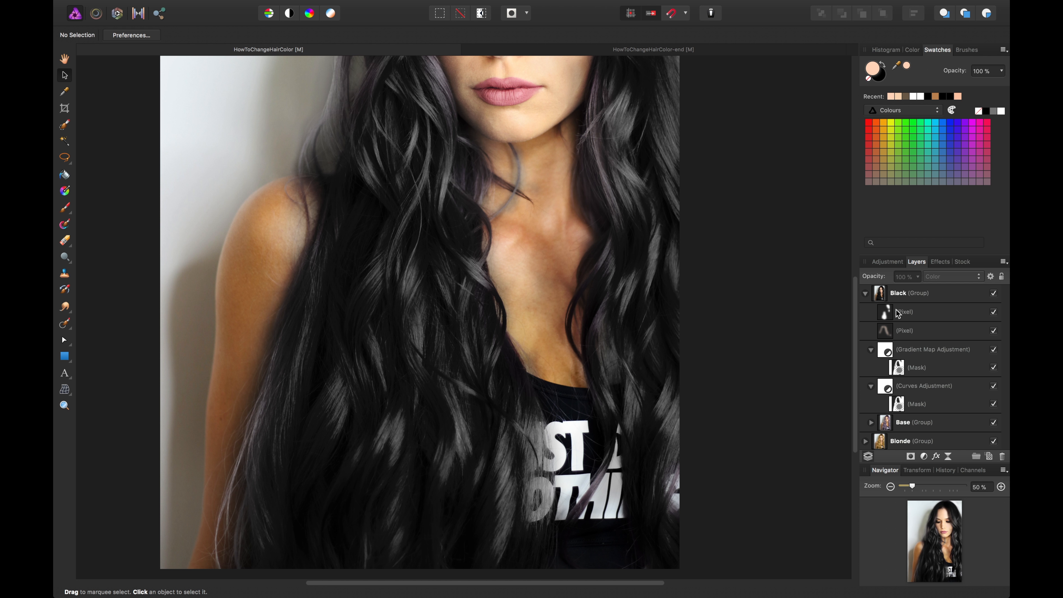
pyautogui.click(956, 310)
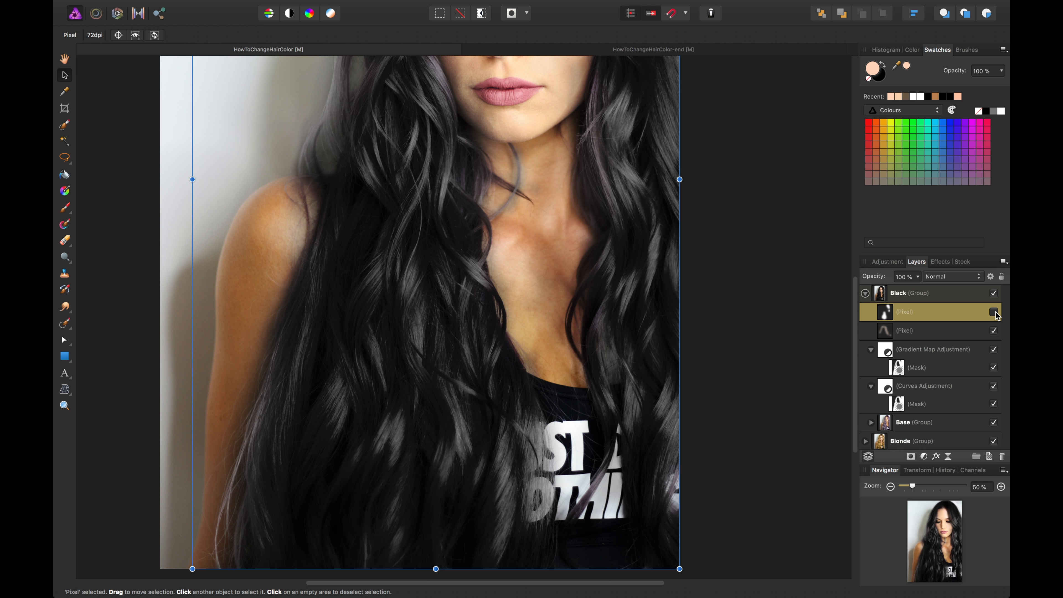
# Step: In the top pixel layer's Blend Options, reset the underlying range's low point to the origin and add a node at In 55%, Out 62%
pyautogui.click(991, 277)
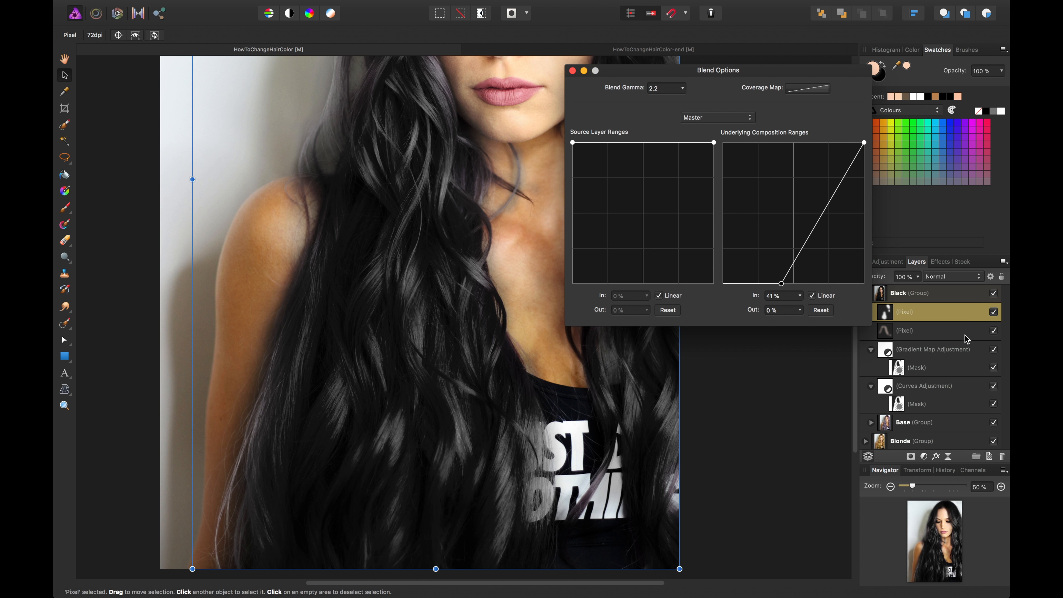
pyautogui.moveTo(782, 285); pyautogui.dragTo(723, 284)
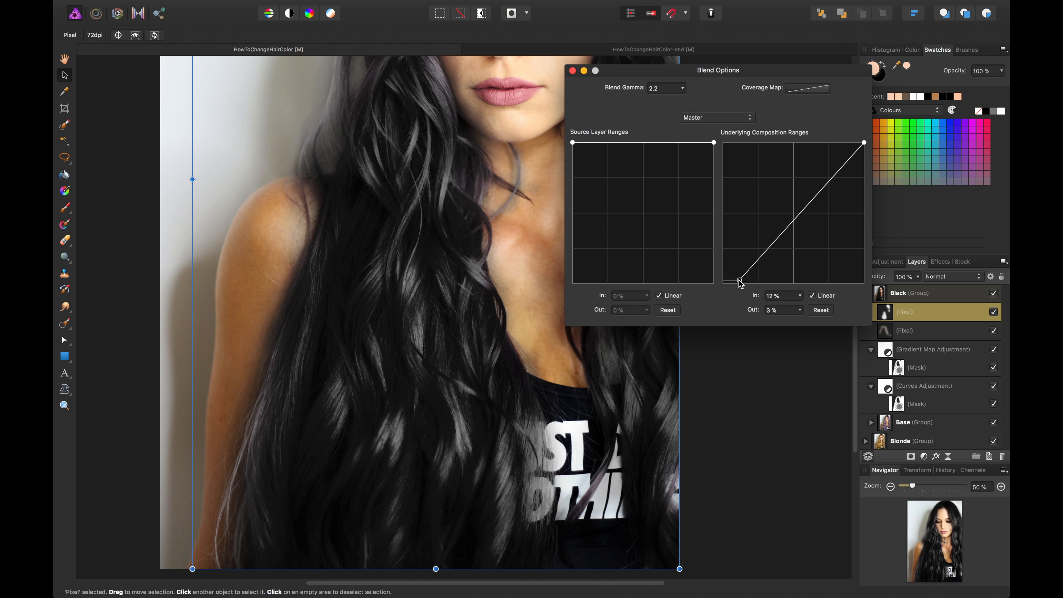
pyautogui.click(815, 190)
pyautogui.moveTo(820, 203)
pyautogui.mouseDown()
pyautogui.moveTo(838, 218)
pyautogui.moveTo(801, 197)
pyautogui.mouseUp()
pyautogui.press('super+minus')
pyautogui.press('super+minus')
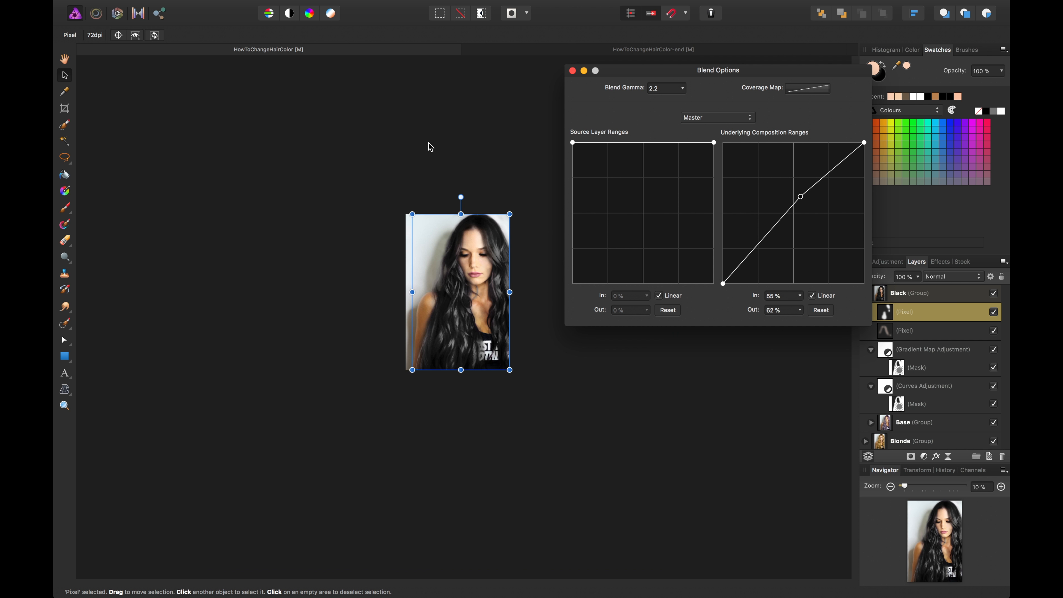
pyautogui.press('super+plus')
pyautogui.press('space')
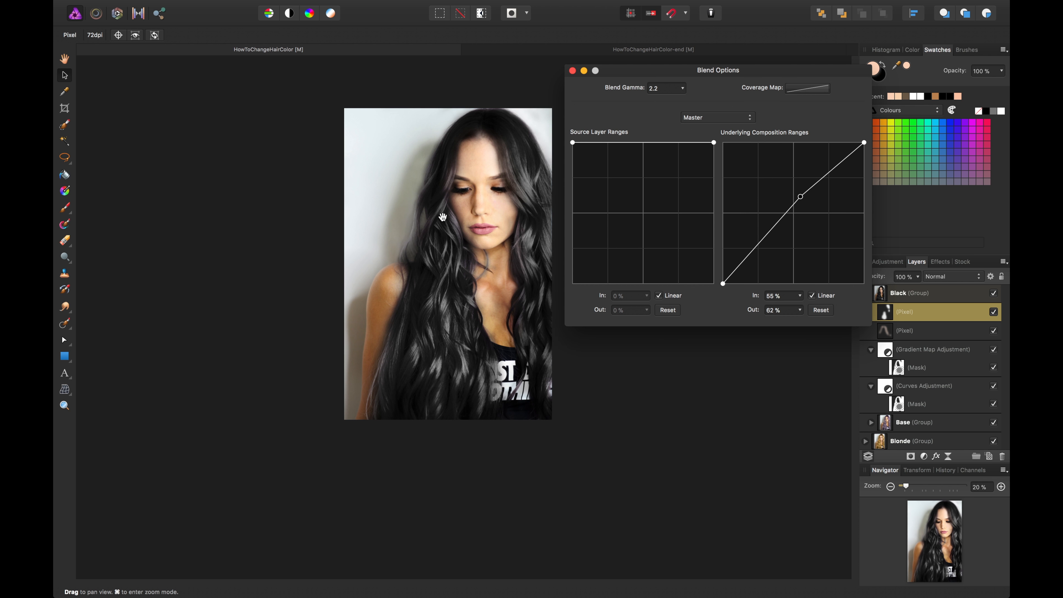
# Step: Close the Blend Options and toggle the Black group's top pixel layer off and on to compare the hair with and without it
pyautogui.moveTo(444, 218); pyautogui.dragTo(380, 229)
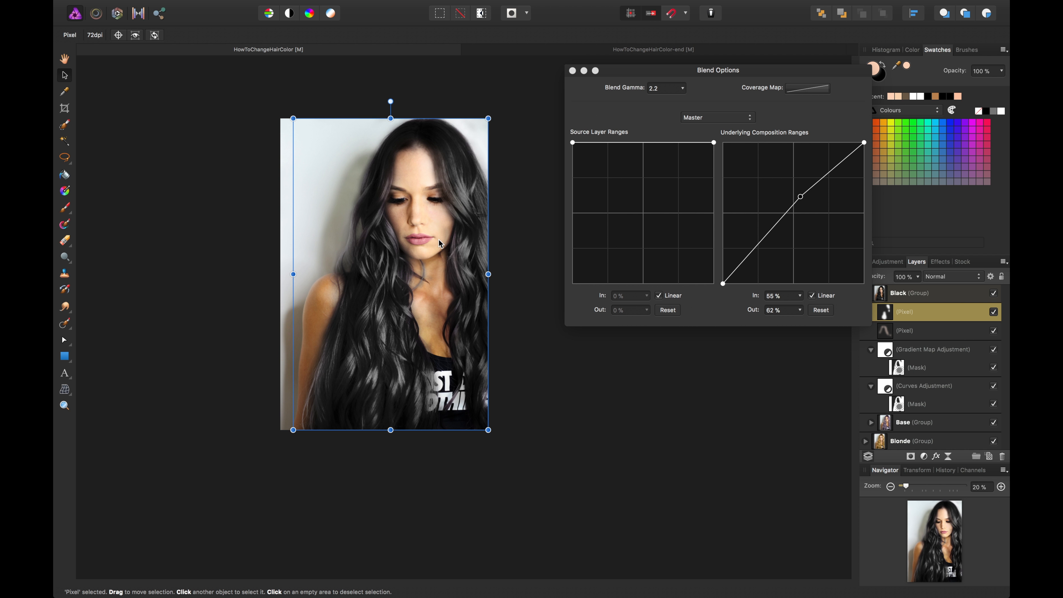
pyautogui.click(573, 71)
pyautogui.click(570, 190)
pyautogui.hscroll(-3, 582, 200)
pyautogui.press('super+plus')
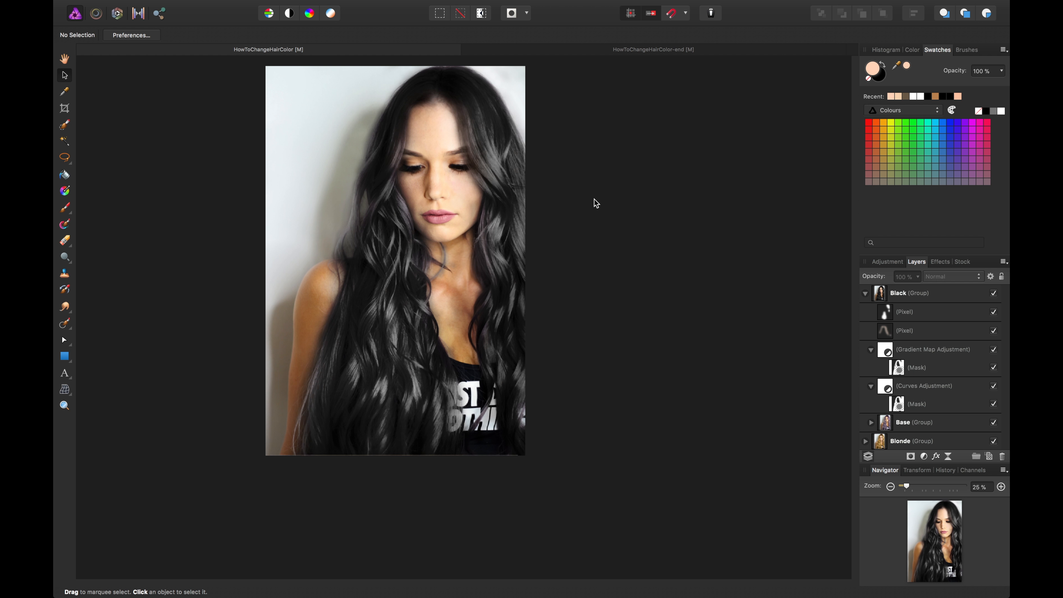
pyautogui.press('space')
pyautogui.moveTo(596, 203); pyautogui.dragTo(640, 222)
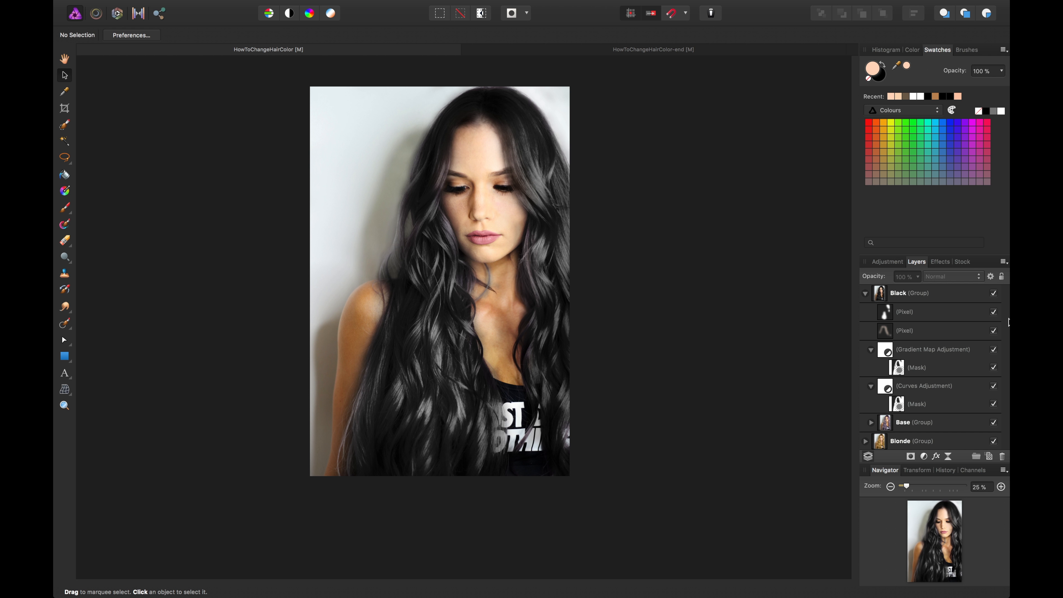
pyautogui.click(994, 313)
pyautogui.click(994, 312)
pyautogui.click(994, 312)
pyautogui.click(994, 312)
# Step: Add a mask to the Black group's top pixel layer and paint black over the hair highlights with a soft 1664.9 px brush at 20% opacity
pyautogui.click(962, 313)
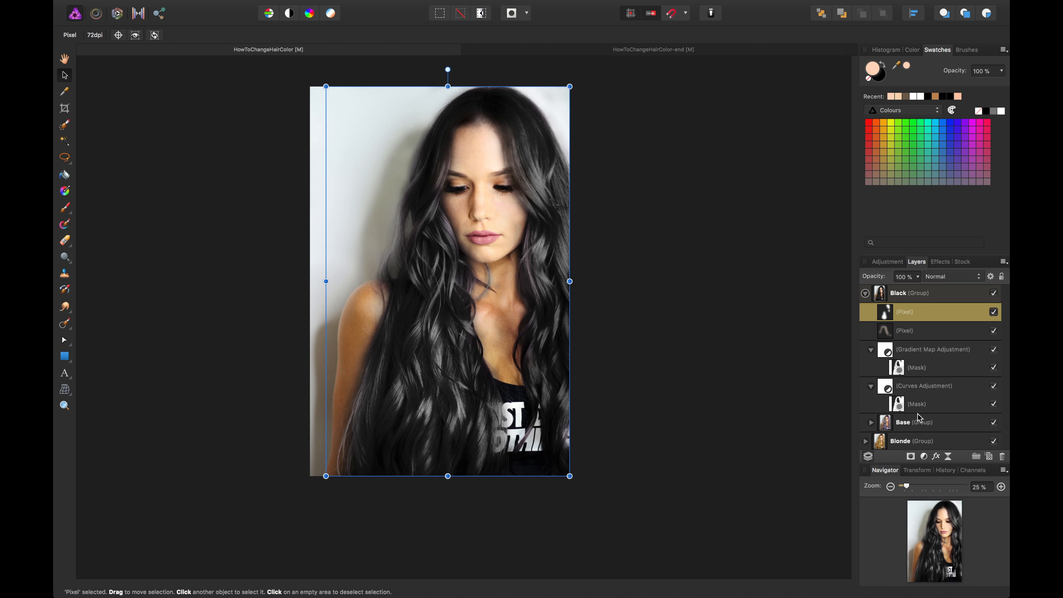
pyautogui.click(912, 457)
pyautogui.press('b')
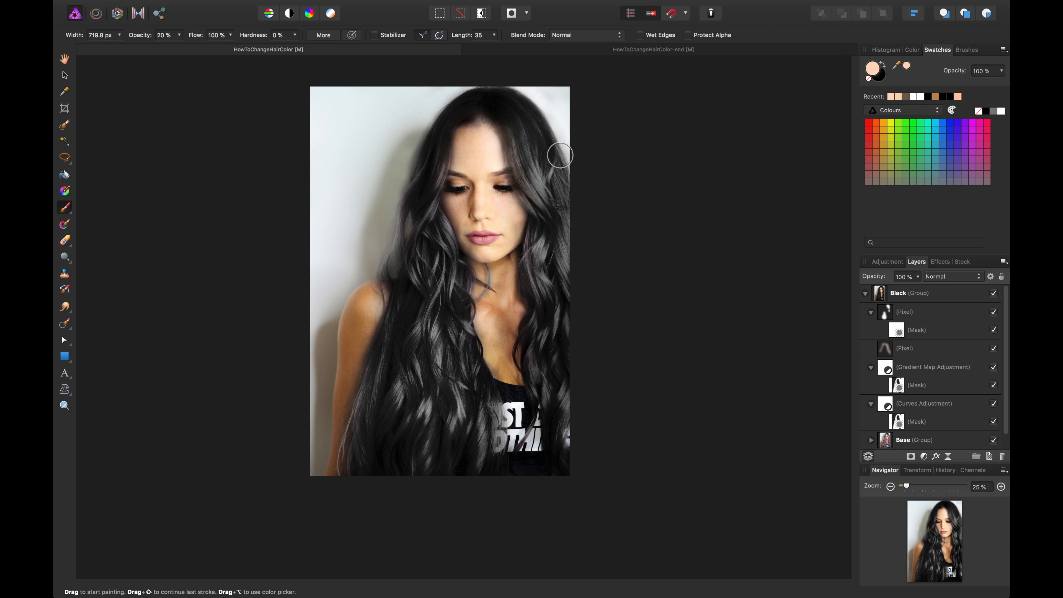
pyautogui.press(']')
pyautogui.press(']')
pyautogui.press(']')
pyautogui.press(']')
pyautogui.press(']')
pyautogui.press(']')
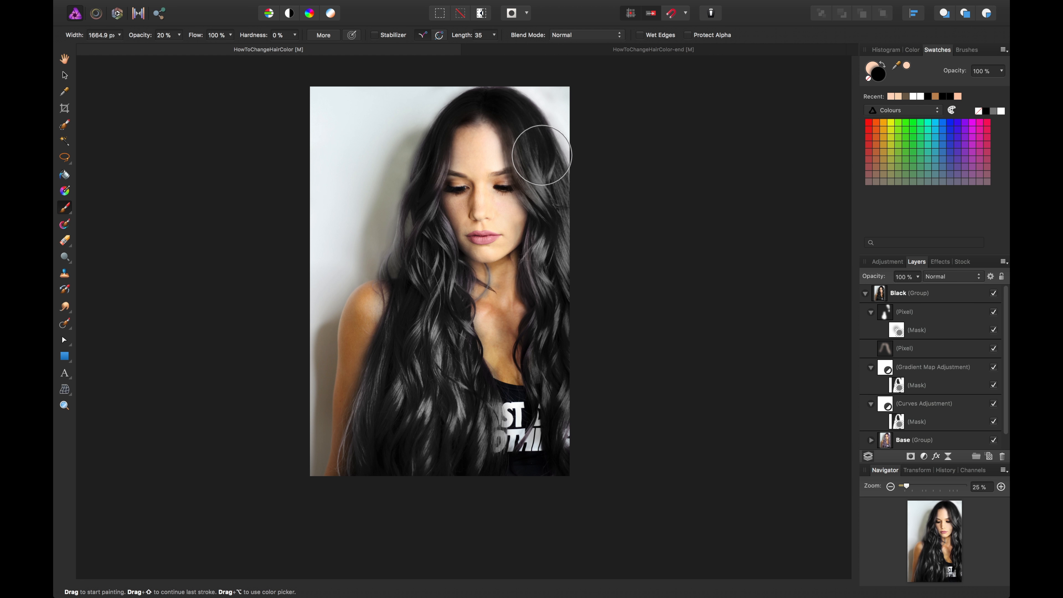
pyautogui.moveTo(541, 155)
pyautogui.mouseDown()
pyautogui.moveTo(561, 201)
pyautogui.moveTo(533, 149)
pyautogui.moveTo(560, 226)
pyautogui.mouseUp()
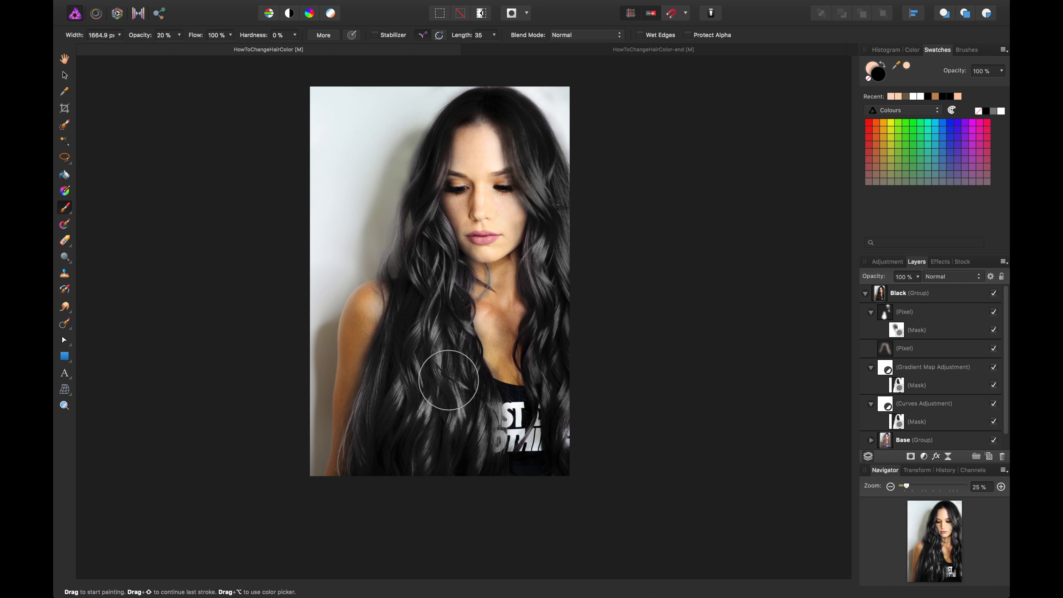
# Step: Clear the layer selection and examine the finished black hair at different zoom levels
pyautogui.press('v')
pyautogui.click(628, 302)
pyautogui.moveTo(651, 328); pyautogui.dragTo(650, 356)
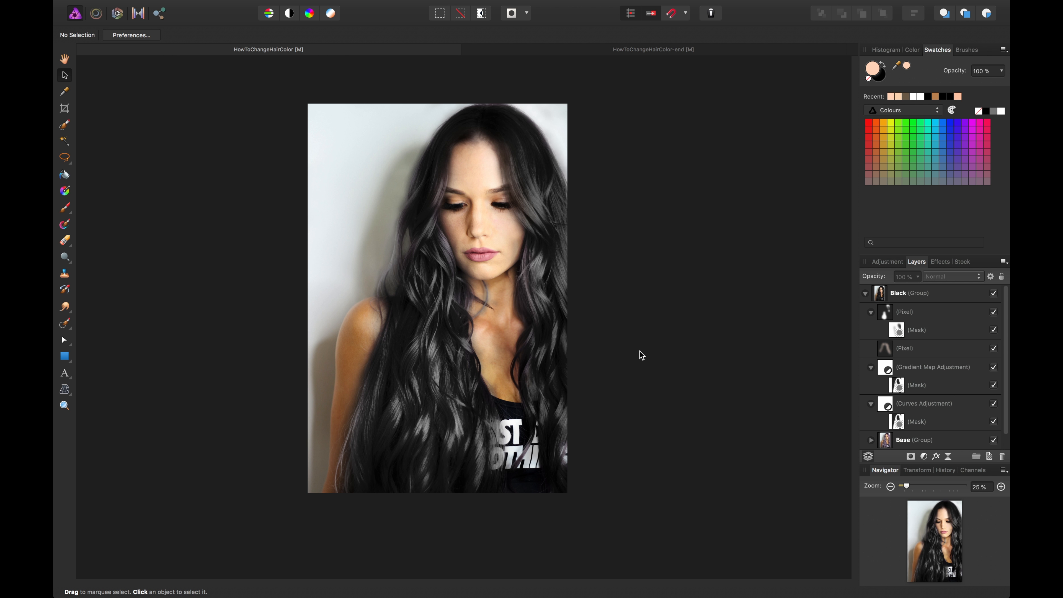
pyautogui.press('super+plus')
pyautogui.press('super+plus')
pyautogui.press('super+plus')
pyautogui.press('super+minus')
pyautogui.press('super+minus')
pyautogui.press('super+minus')
pyautogui.press('super+minus')
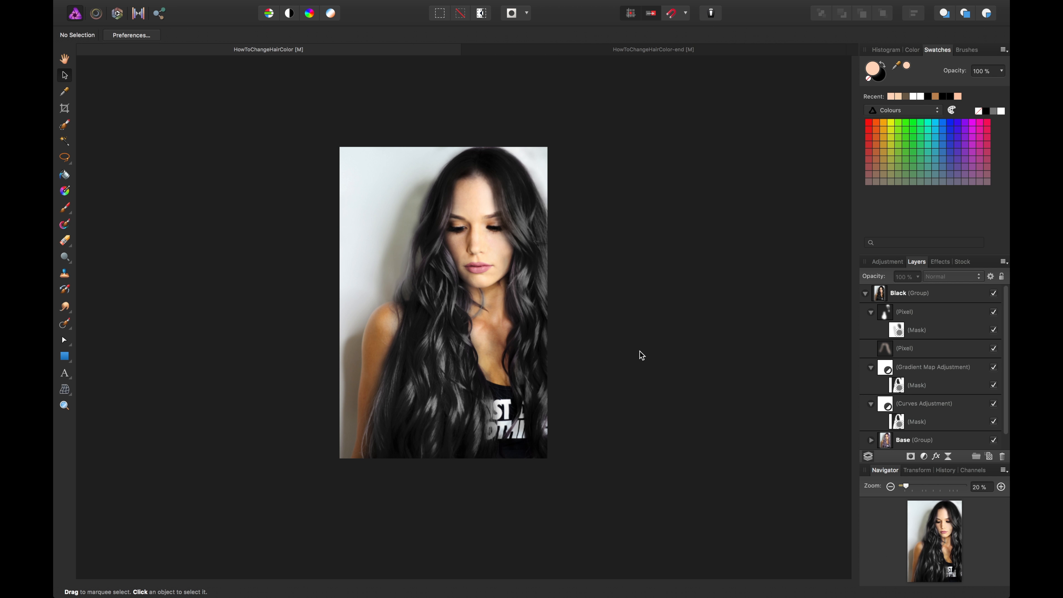
pyautogui.press('space')
pyautogui.moveTo(601, 332); pyautogui.dragTo(634, 338)
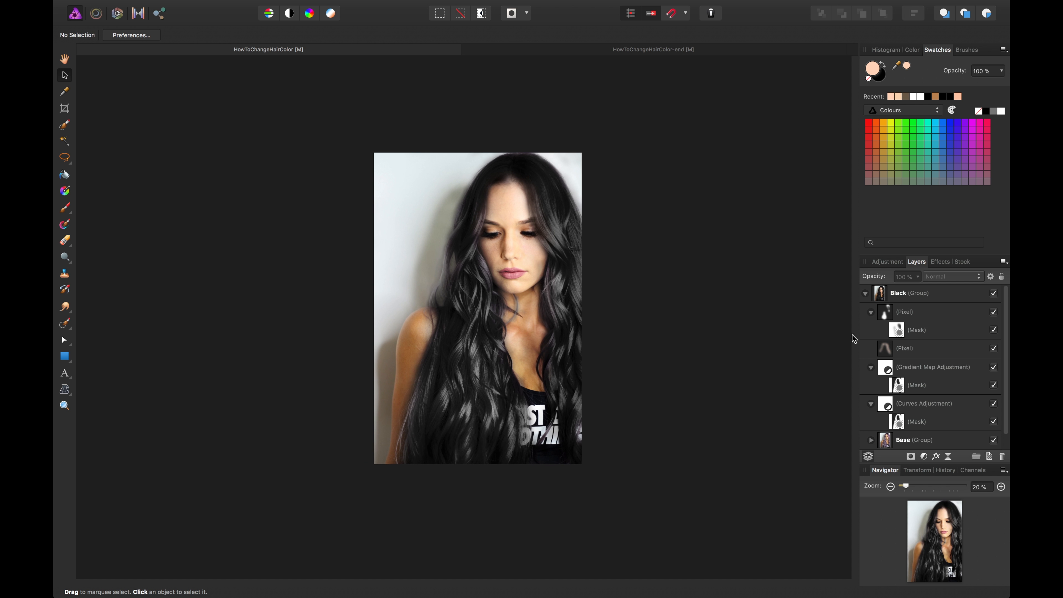
# Step: Duplicate the Base group inside the Blonde group and move one copy to the top of the layer stack above the Black group
pyautogui.click(866, 294)
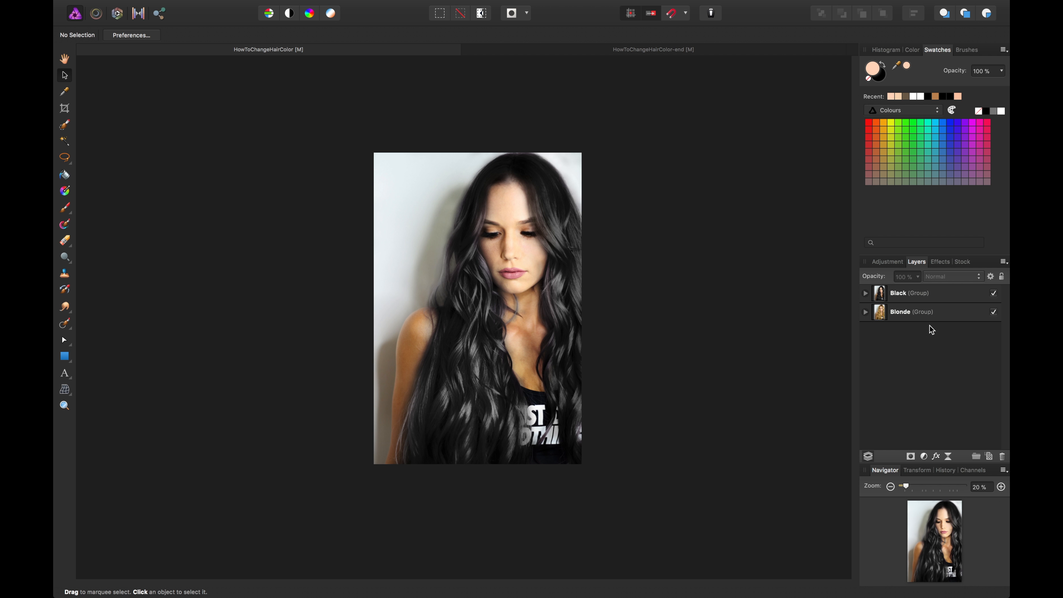
pyautogui.click(867, 313)
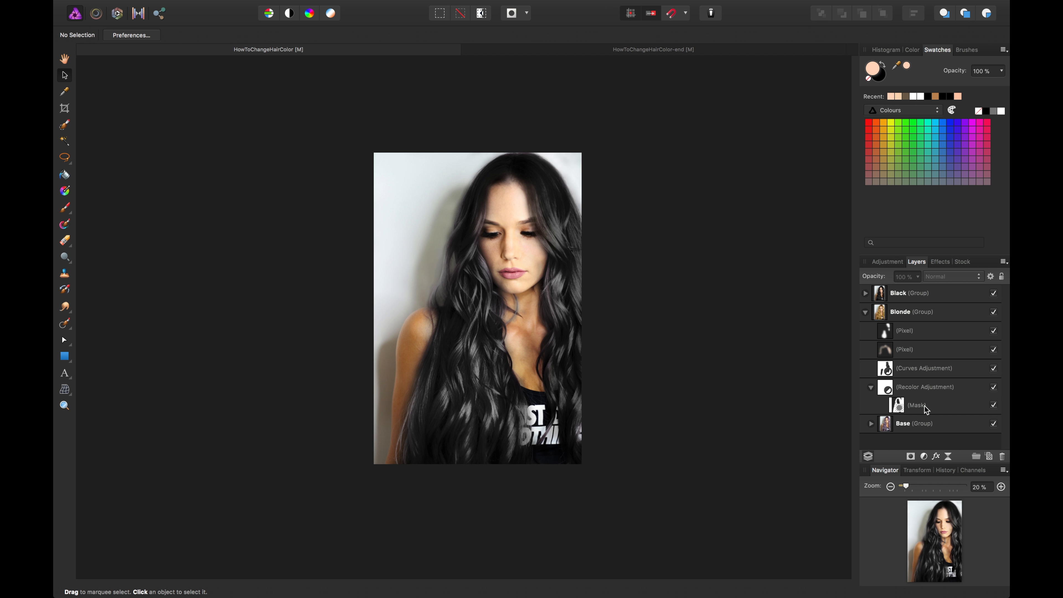
pyautogui.click(925, 422)
pyautogui.press('super+j')
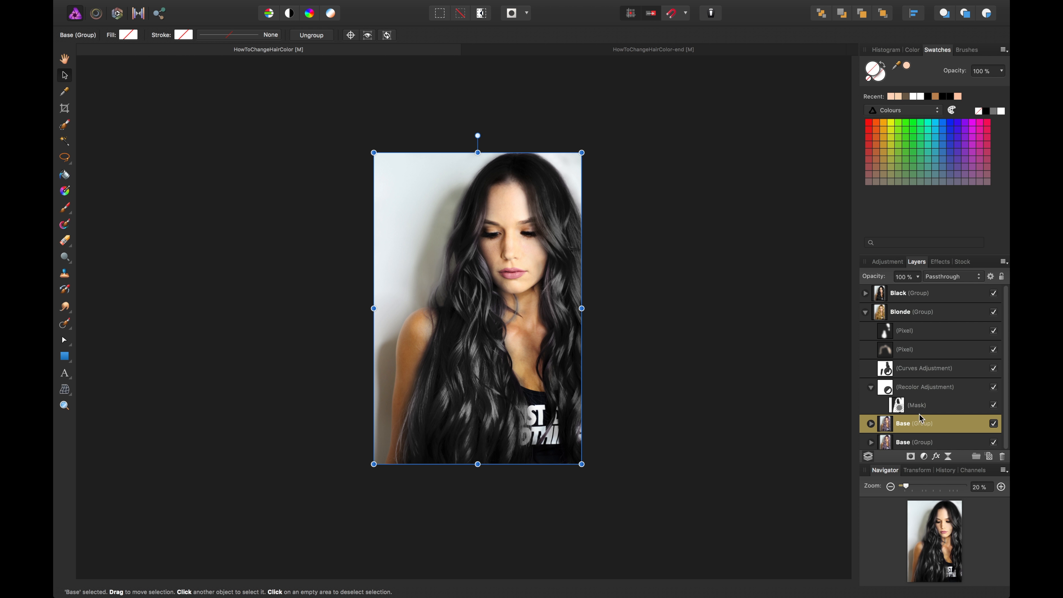
pyautogui.moveTo(896, 442); pyautogui.dragTo(893, 294)
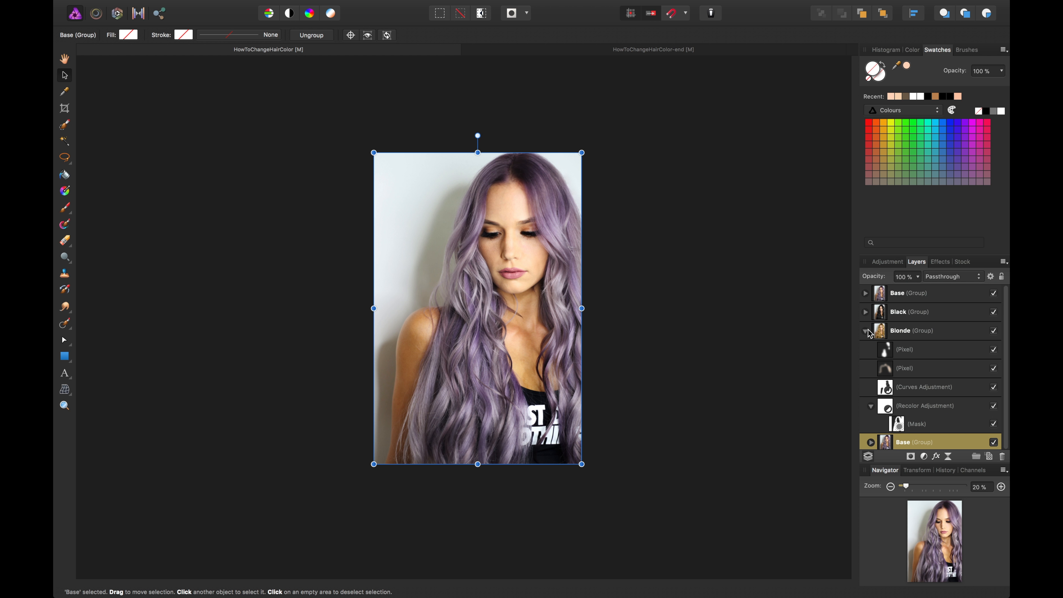
pyautogui.click(866, 331)
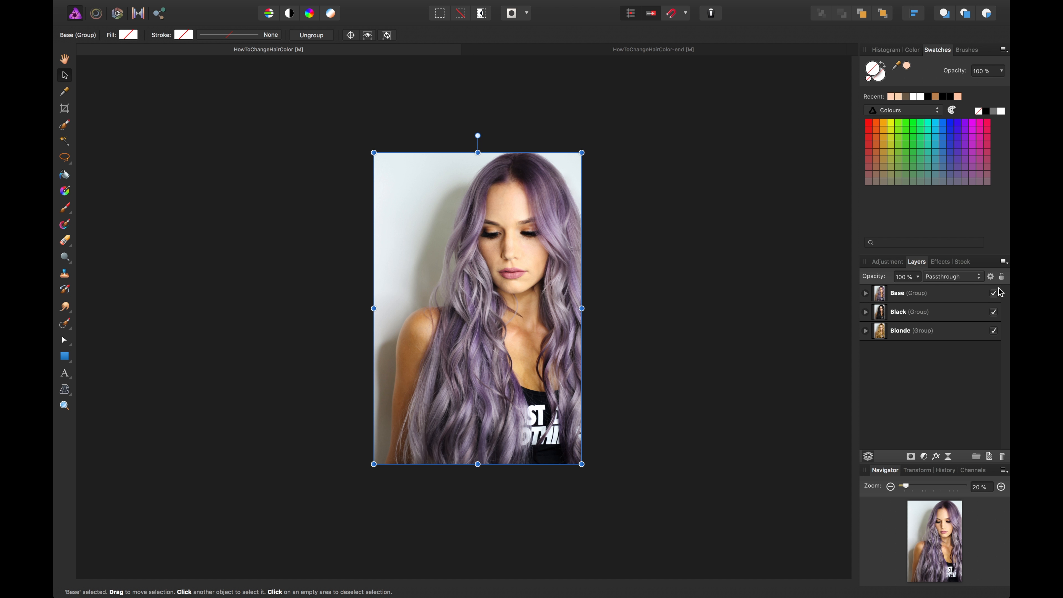
# Step: Hide the top-level Base group and the Black group, and duplicate the Base group inside the Blonde group
pyautogui.click(995, 294)
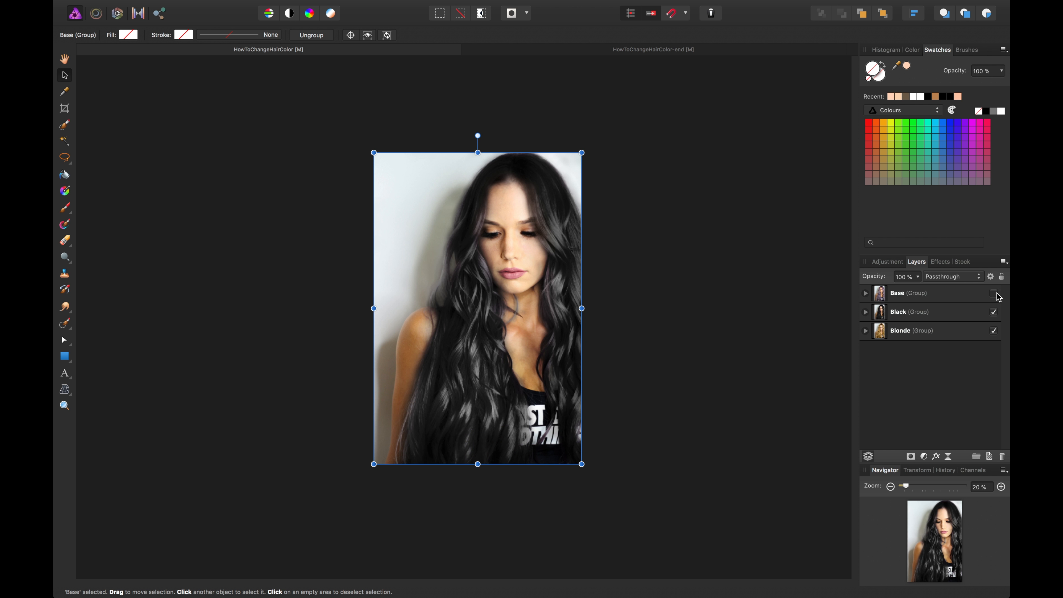
pyautogui.click(994, 312)
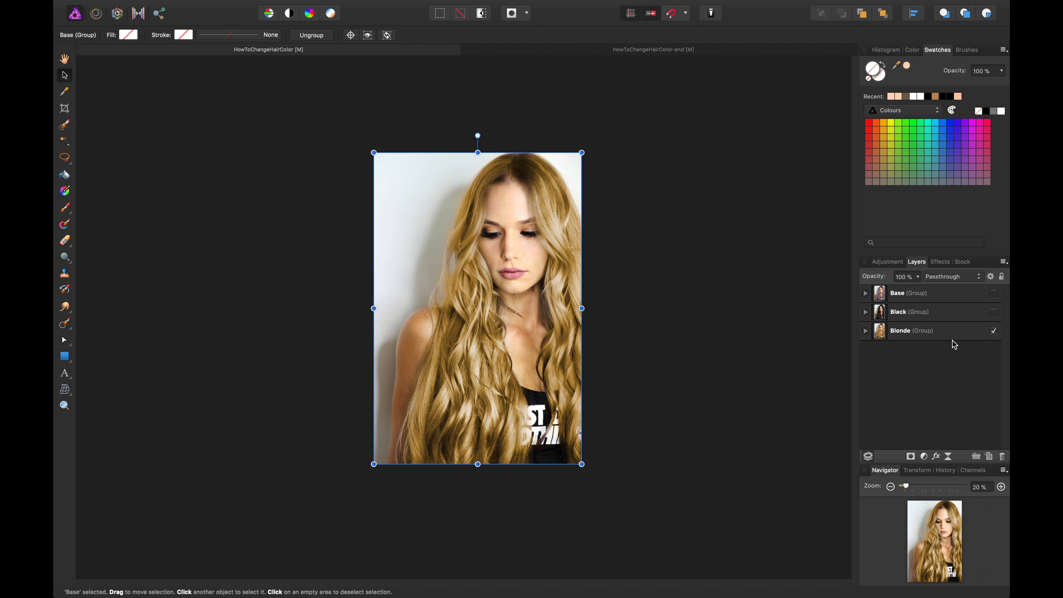
pyautogui.press('super+j')
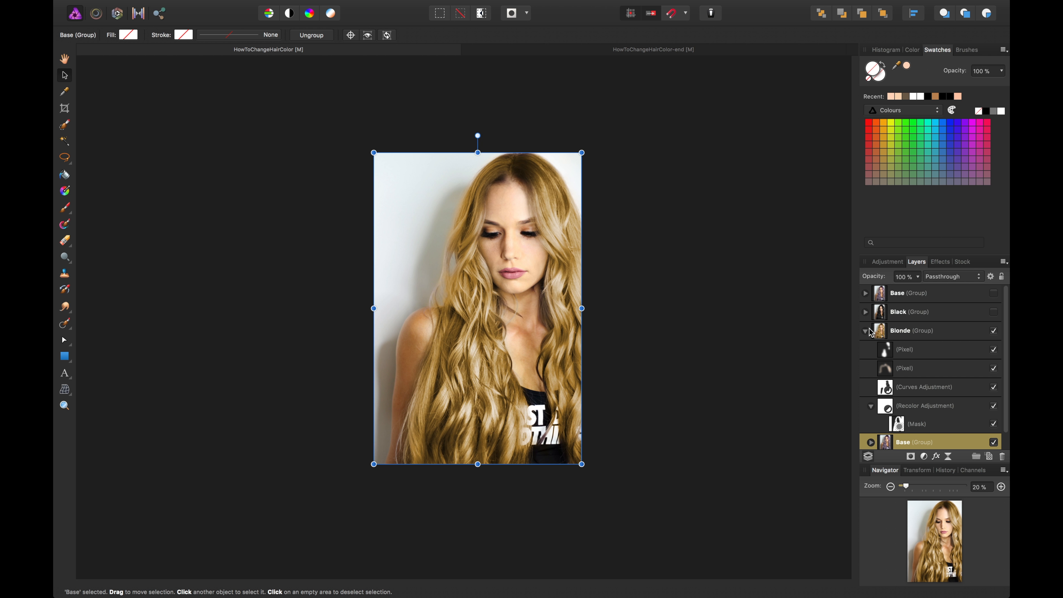
# Step: Duplicate the Blonde group, hide the original, and rename the copy Brown
pyautogui.click(868, 330)
pyautogui.click(907, 333)
pyautogui.press('super+j')
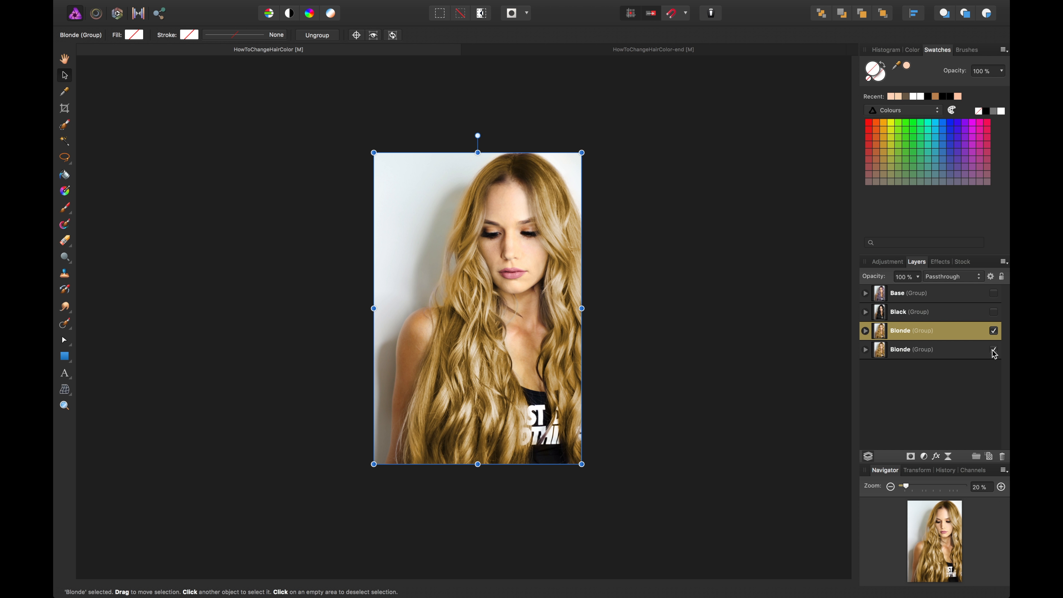
pyautogui.click(994, 352)
pyautogui.doubleClick(907, 330)
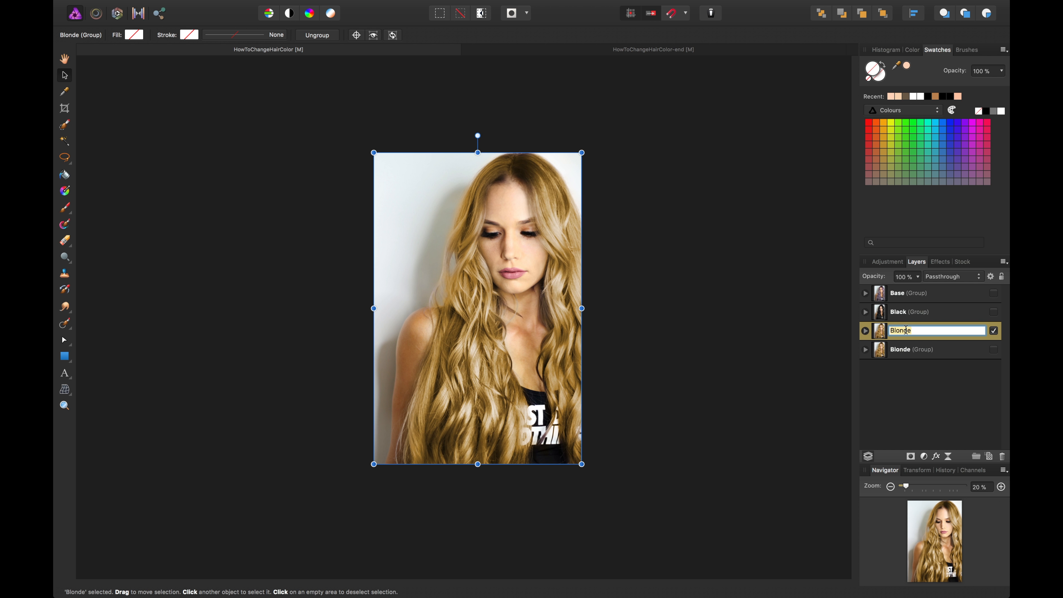
pyautogui.write('Brown')
pyautogui.press('Return')
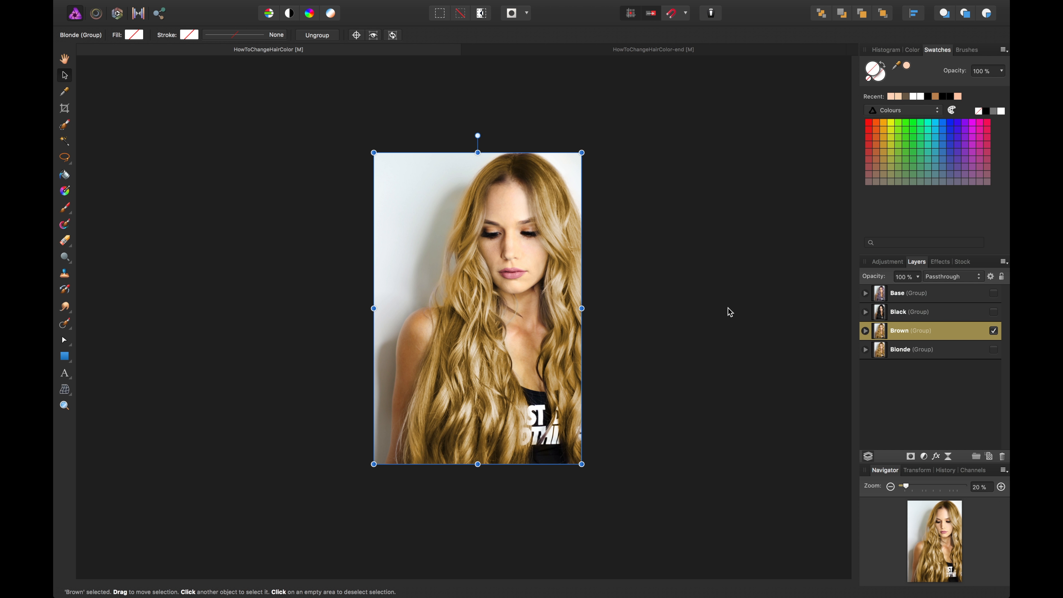
# Step: Set the Brown group's Recolor Adjustment to a hue of 28.8° and a saturation of 38%
pyautogui.click(865, 331)
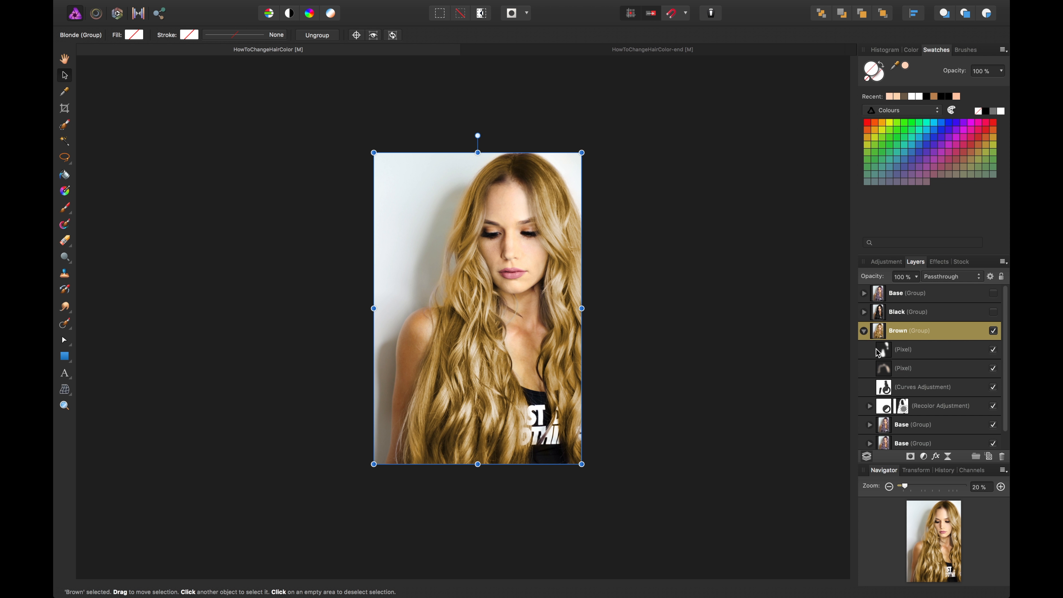
pyautogui.scroll(-2, 904, 392)
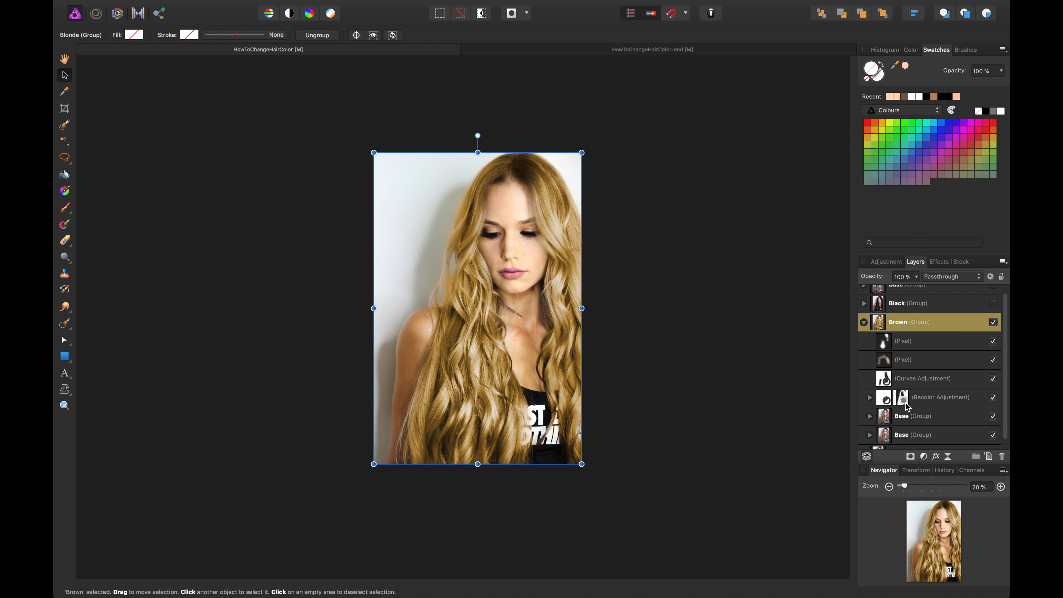
pyautogui.doubleClick(887, 398)
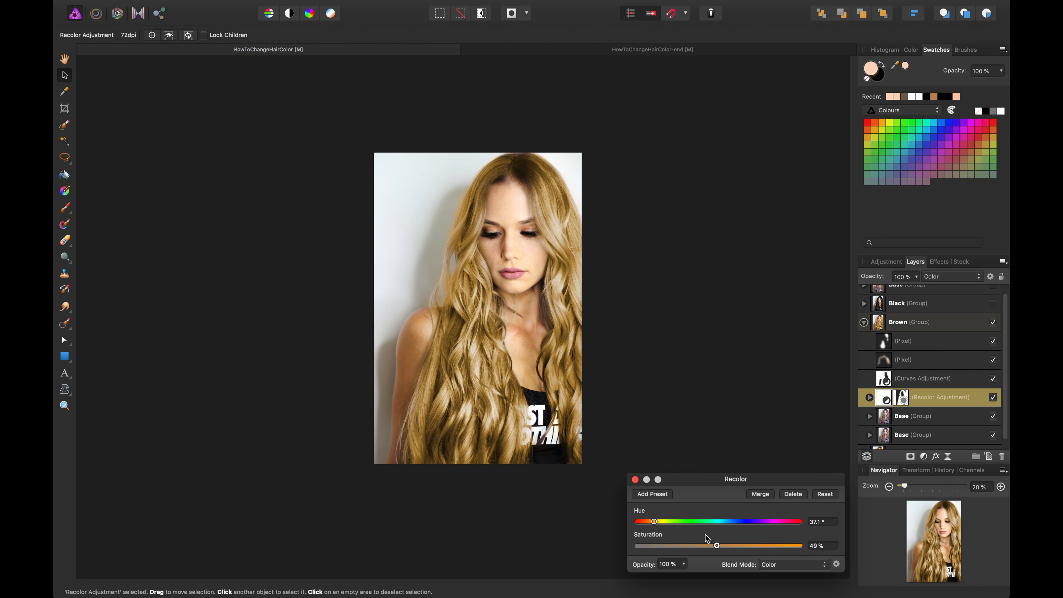
pyautogui.moveTo(717, 547); pyautogui.dragTo(652, 523)
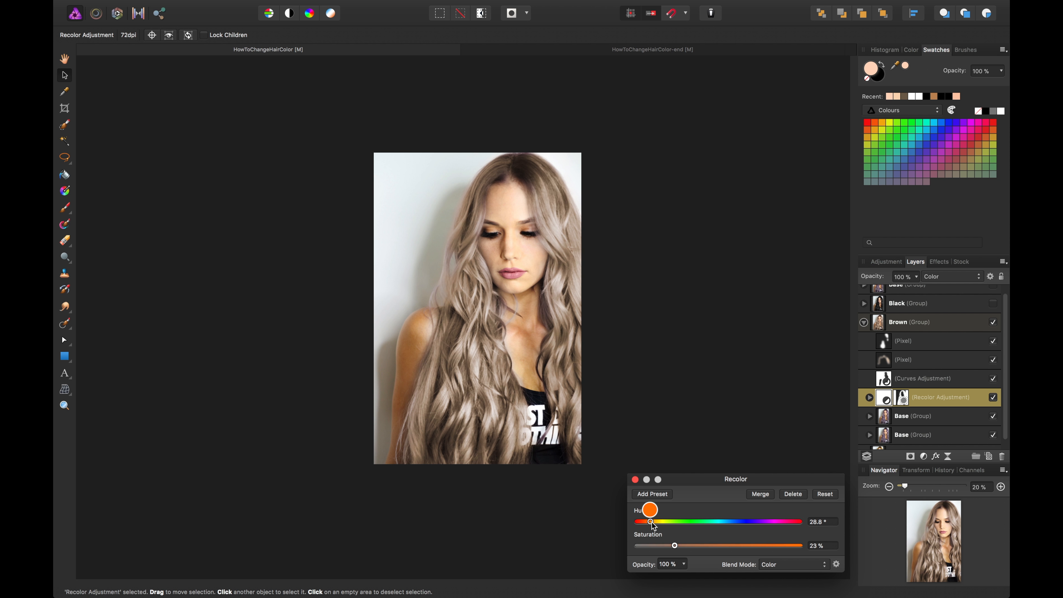
pyautogui.moveTo(713, 545); pyautogui.dragTo(701, 548)
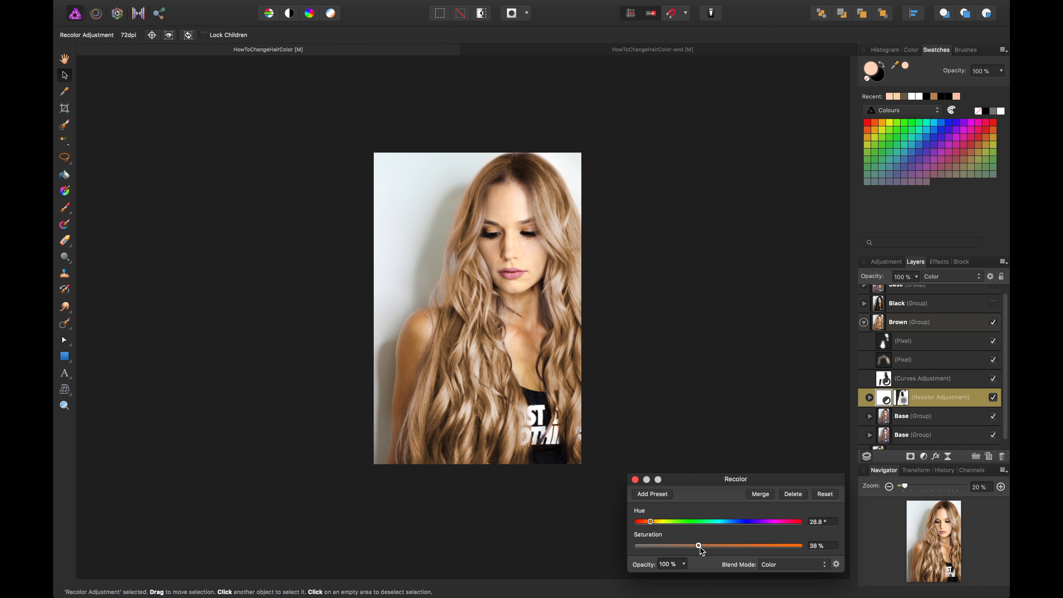
pyautogui.click(636, 479)
# Step: Darken the hair in the Brown group's Curves Adjustment by moving the black point inward and pulling the lower curve node well below the diagonal
pyautogui.doubleClick(883, 379)
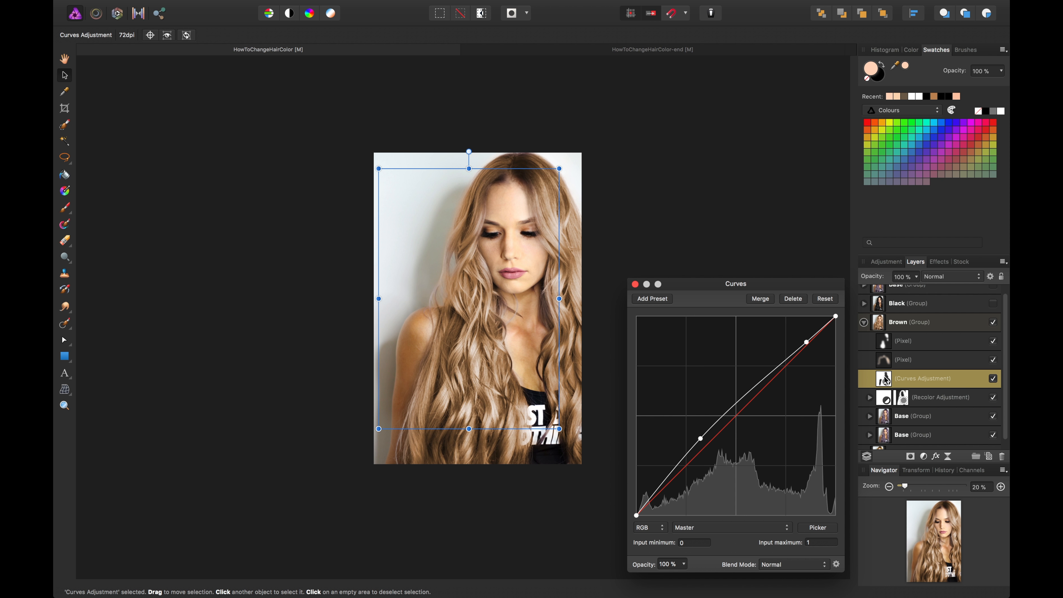
pyautogui.moveTo(700, 440); pyautogui.dragTo(697, 447)
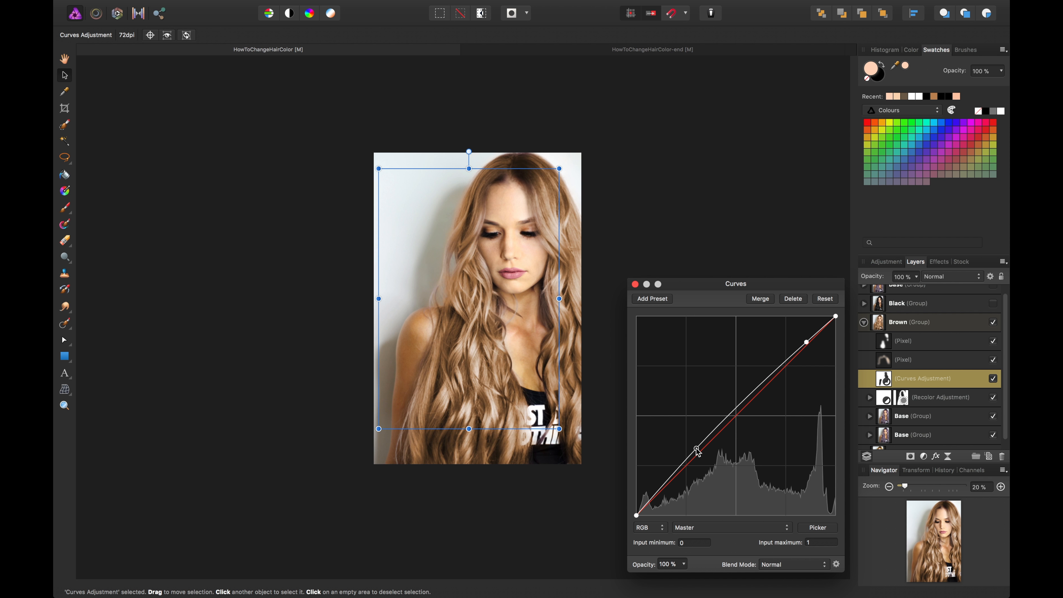
pyautogui.moveTo(644, 516); pyautogui.dragTo(674, 516)
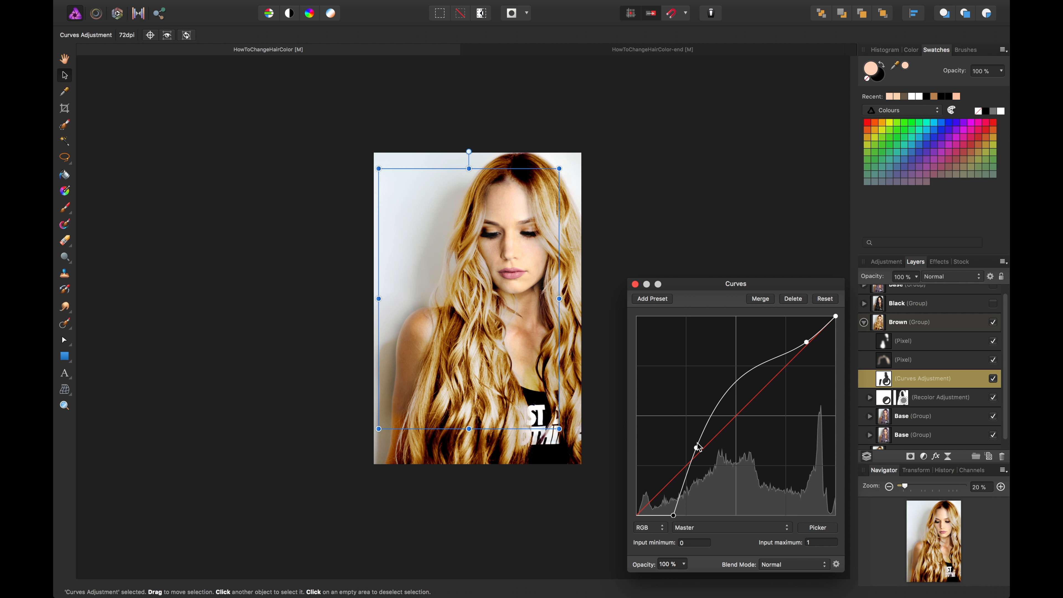
pyautogui.moveTo(697, 448); pyautogui.dragTo(731, 482)
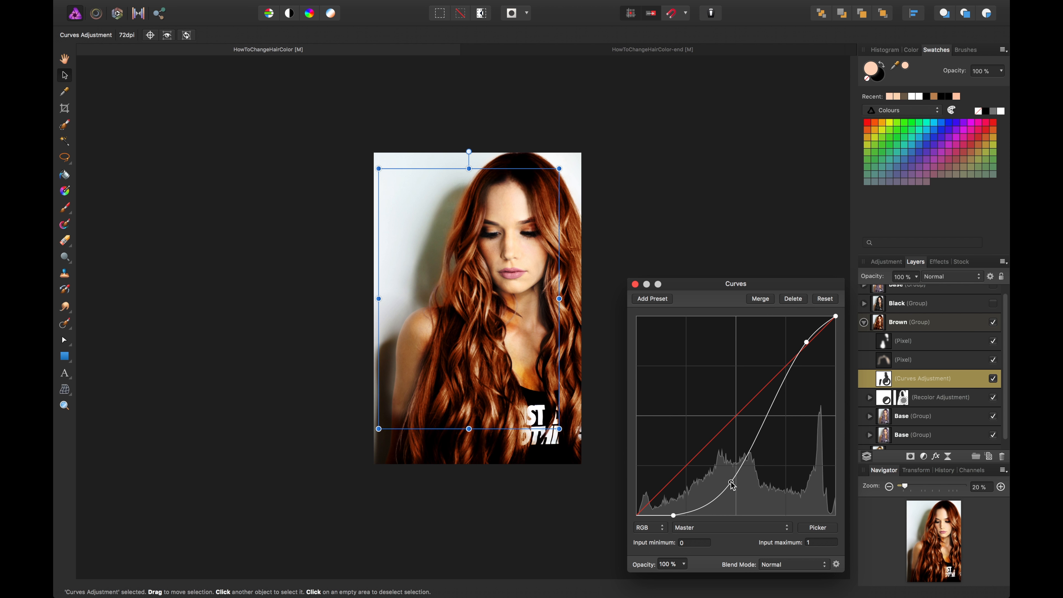
pyautogui.click(635, 285)
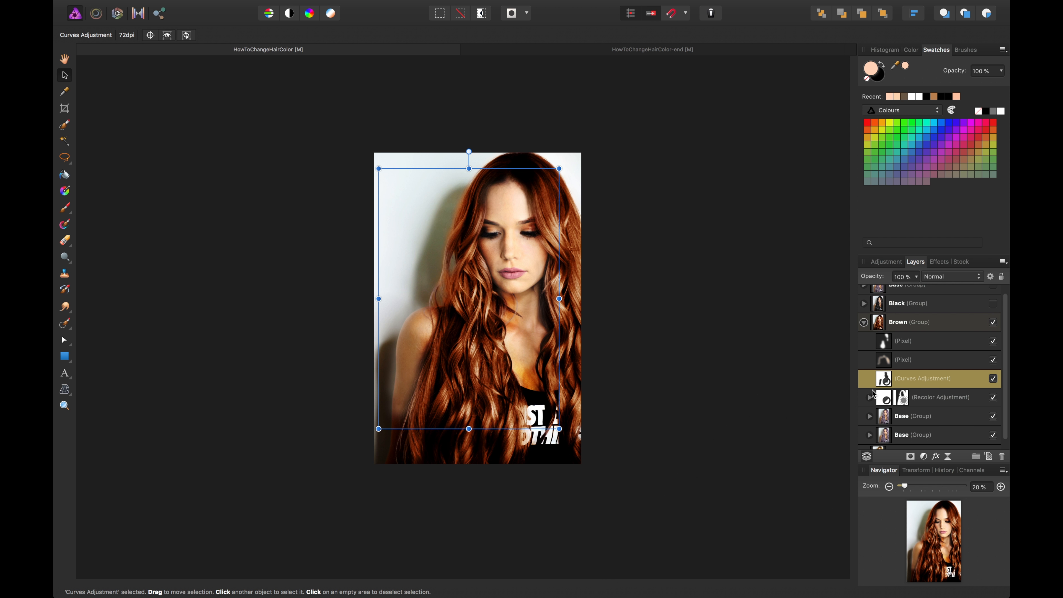
# Step: Lower the saturation of the Brown group's Recolor Adjustment to 17%
pyautogui.doubleClick(884, 397)
pyautogui.moveTo(698, 551); pyautogui.dragTo(670, 546)
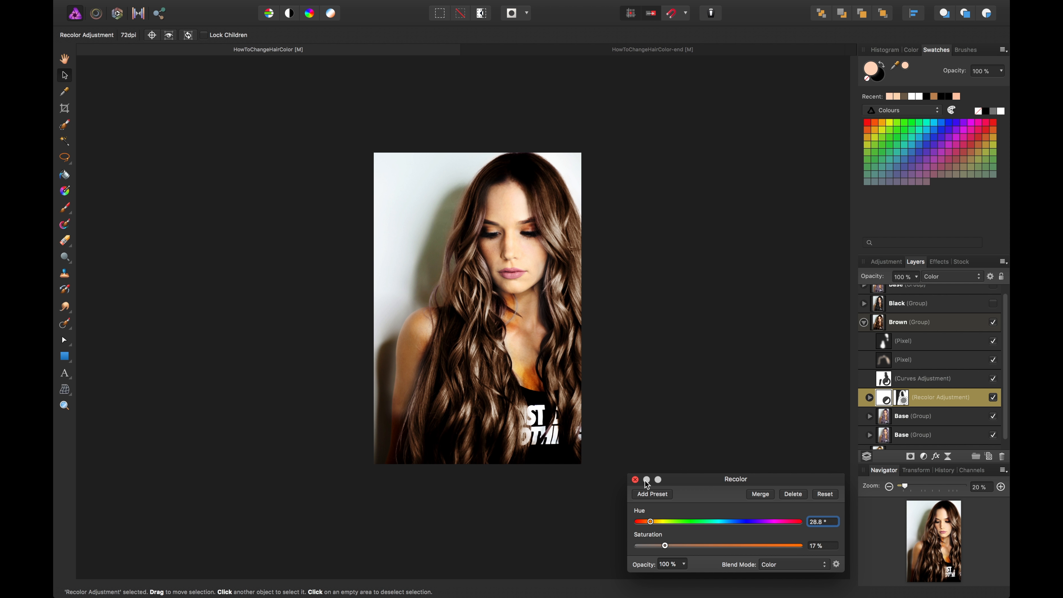
pyautogui.click(635, 479)
# Step: Paint the Brown group's Recolor mask and Curves Adjustment over the arm and chest with a large soft 20% opacity brush
pyautogui.click(903, 400)
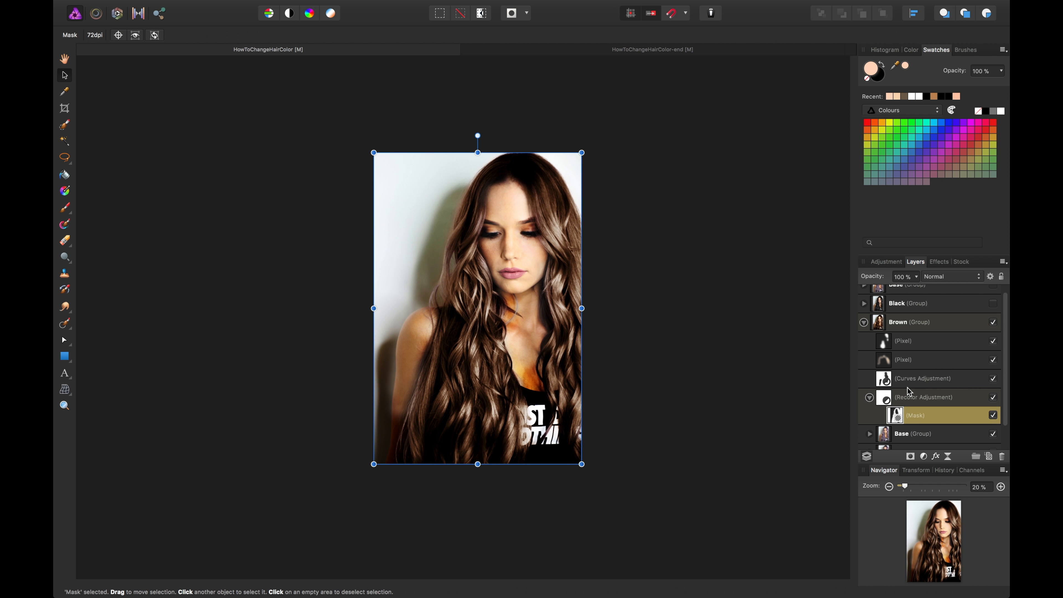
pyautogui.click(993, 415)
pyautogui.press('b')
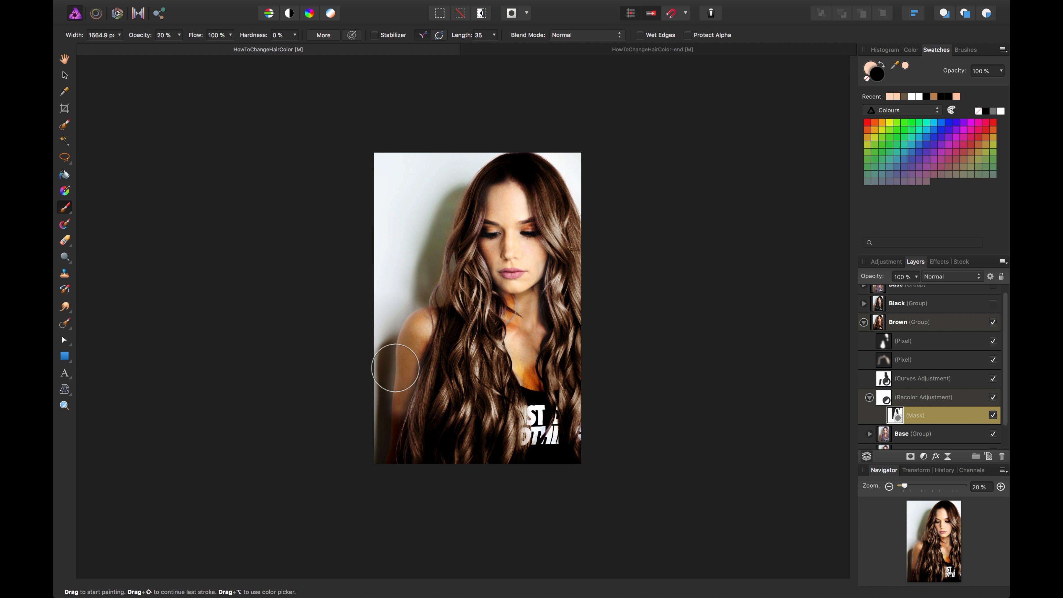
pyautogui.click(886, 379)
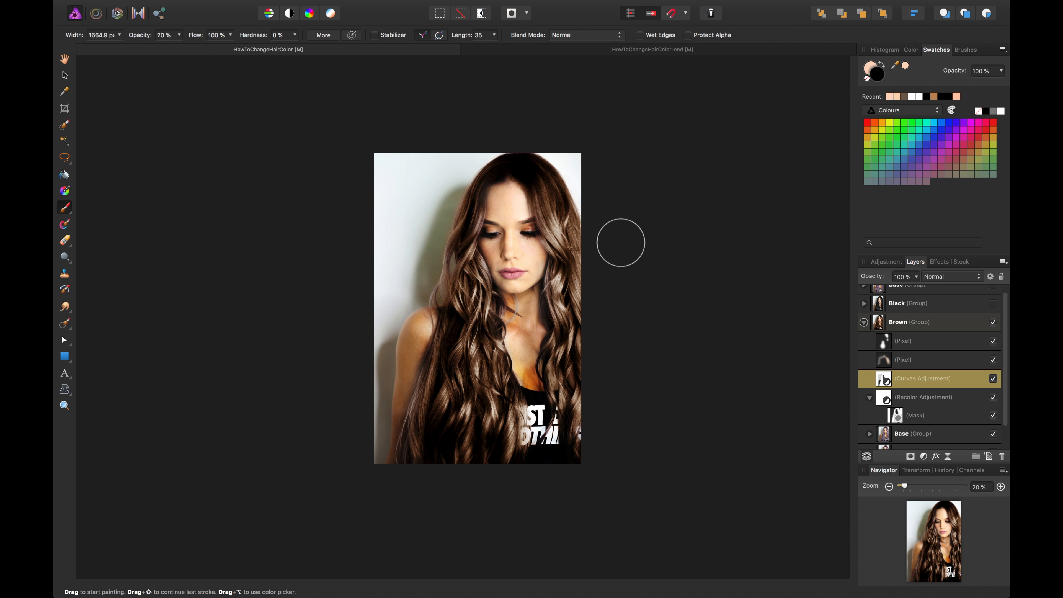
pyautogui.moveTo(542, 407)
pyautogui.mouseDown()
pyautogui.moveTo(535, 376)
pyautogui.moveTo(543, 407)
pyautogui.moveTo(518, 363)
pyautogui.mouseUp()
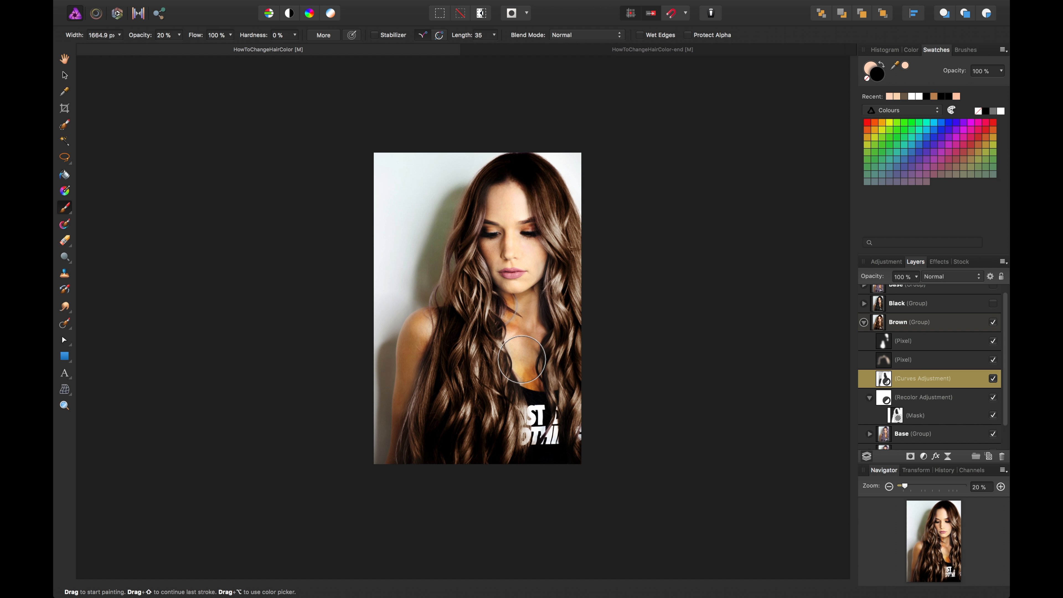
# Step: Reduce the brush width to 533.7 px for close retouching of the orange skin above the shirt neckline
pyautogui.press('super+=')
pyautogui.press('super+=')
pyautogui.press('super+=')
pyautogui.press('super+=')
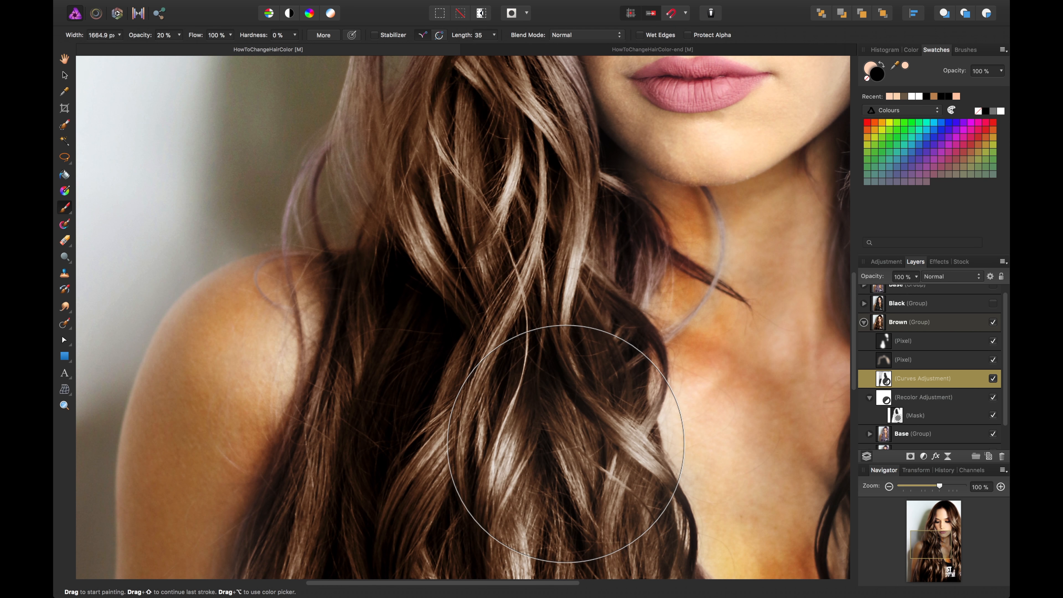
pyautogui.moveTo(501, 382)
pyautogui.mouseDown()
pyautogui.moveTo(471, 335)
pyautogui.moveTo(105, 67)
pyautogui.mouseUp()
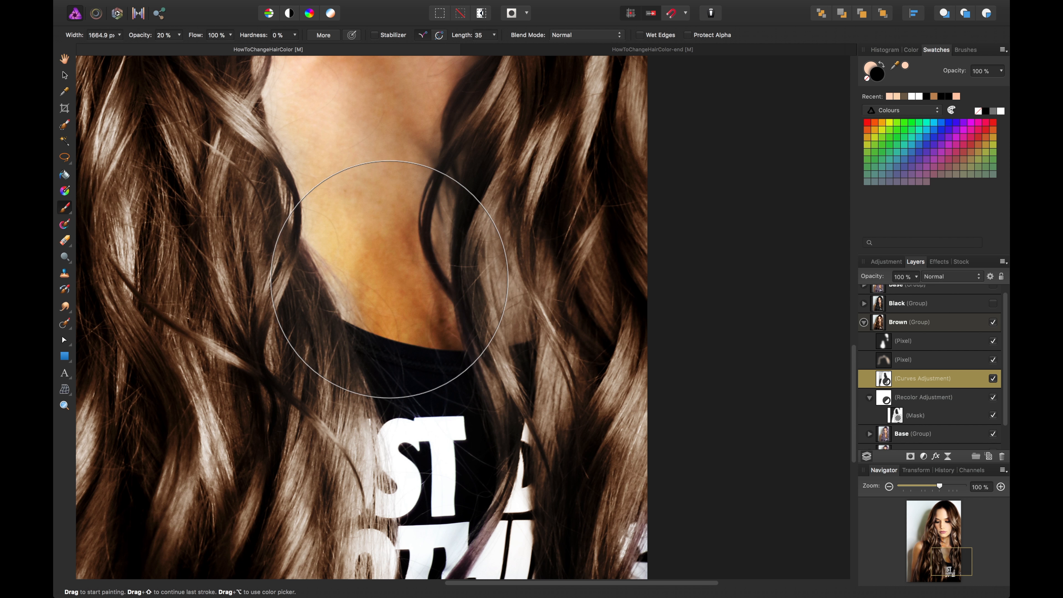
pyautogui.press('[')
pyautogui.press('[')
pyautogui.press('[')
pyautogui.press('[')
pyautogui.press('[')
pyautogui.press('[')
pyautogui.press('[')
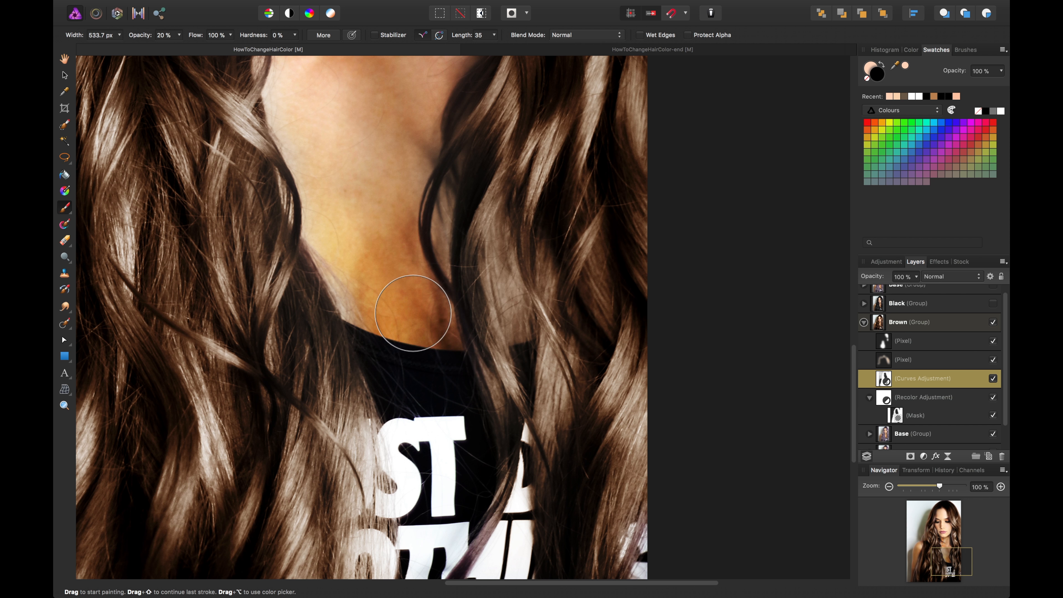
# Step: Touch up the Brown group's Recolor mask with the small brush, checking the neckline, face, hairline and lower arm
pyautogui.click(873, 404)
pyautogui.click(893, 414)
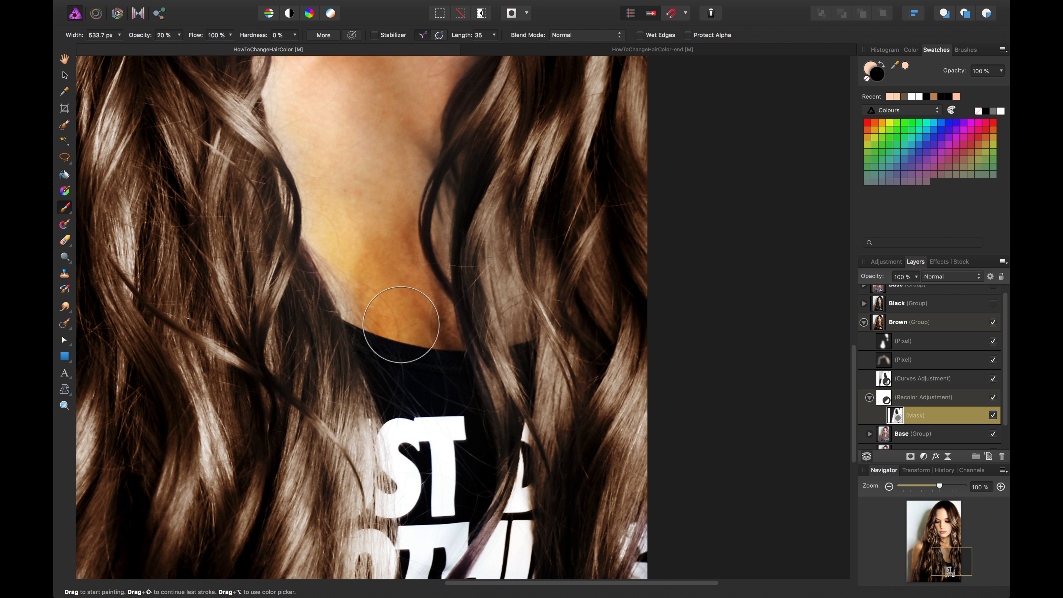
pyautogui.press('space')
pyautogui.moveTo(429, 395)
pyautogui.mouseDown()
pyautogui.moveTo(396, 229)
pyautogui.moveTo(516, 348)
pyautogui.moveTo(618, 429)
pyautogui.moveTo(658, 443)
pyautogui.mouseUp()
pyautogui.moveTo(563, 263)
pyautogui.mouseDown()
pyautogui.moveTo(558, 316)
pyautogui.moveTo(532, 231)
pyautogui.moveTo(525, 311)
pyautogui.moveTo(433, 143)
pyautogui.mouseUp()
pyautogui.press('space')
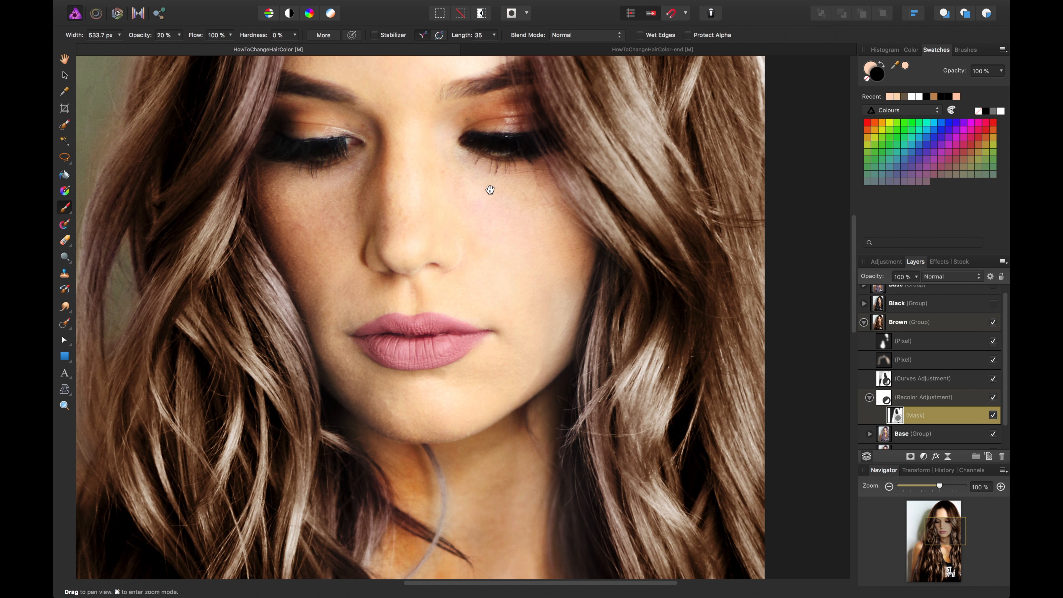
pyautogui.moveTo(489, 188); pyautogui.dragTo(504, 335)
pyautogui.press('space')
pyautogui.moveTo(463, 227); pyautogui.dragTo(474, 354)
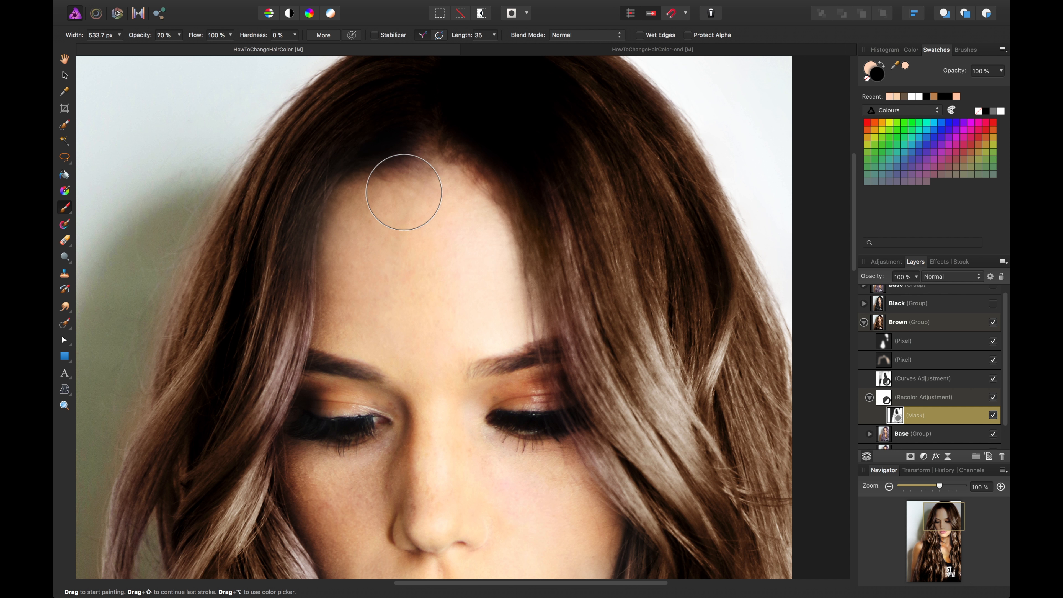
pyautogui.press('space')
pyautogui.moveTo(401, 426); pyautogui.dragTo(506, 123)
pyautogui.moveTo(459, 300); pyautogui.dragTo(533, 135)
pyautogui.moveTo(393, 426); pyautogui.dragTo(570, 122)
pyautogui.press('space')
pyautogui.moveTo(219, 547); pyautogui.dragTo(257, 364)
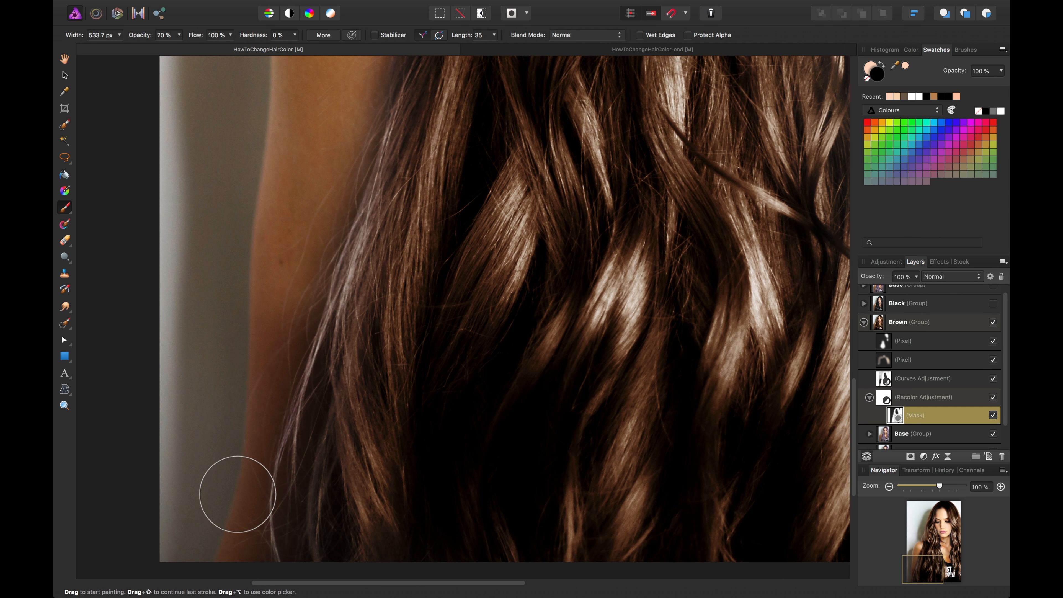
pyautogui.press('space')
pyautogui.moveTo(382, 366); pyautogui.dragTo(166, 555)
pyautogui.press('super+minus')
pyautogui.press('super+minus')
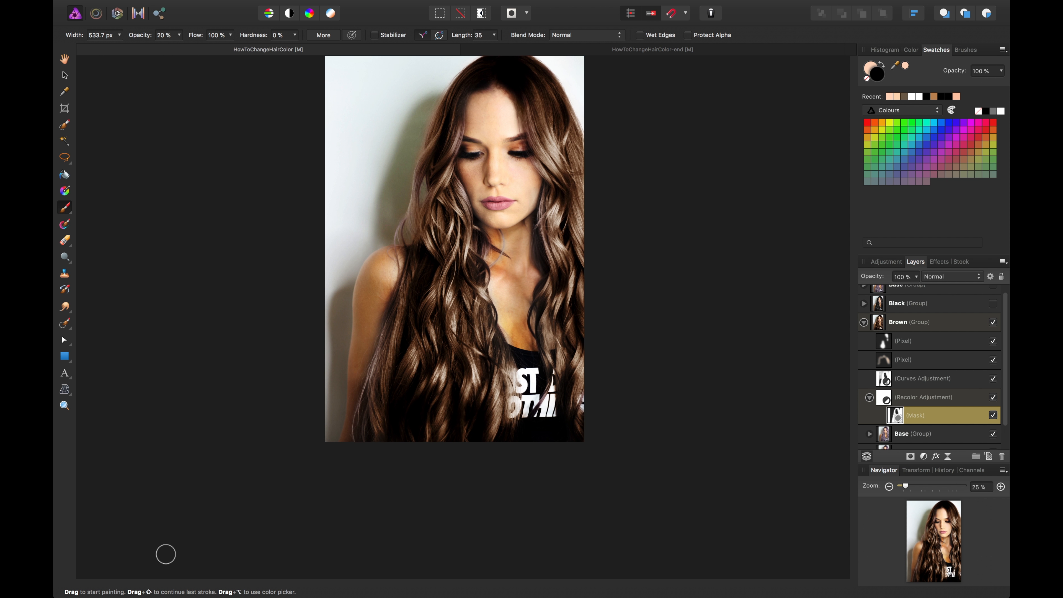
# Step: Collapse the Brown group and switch the visible version from Brown to Blonde
pyautogui.press('v')
pyautogui.press('space')
pyautogui.moveTo(387, 475); pyautogui.dragTo(319, 568)
pyautogui.moveTo(570, 307); pyautogui.dragTo(619, 287)
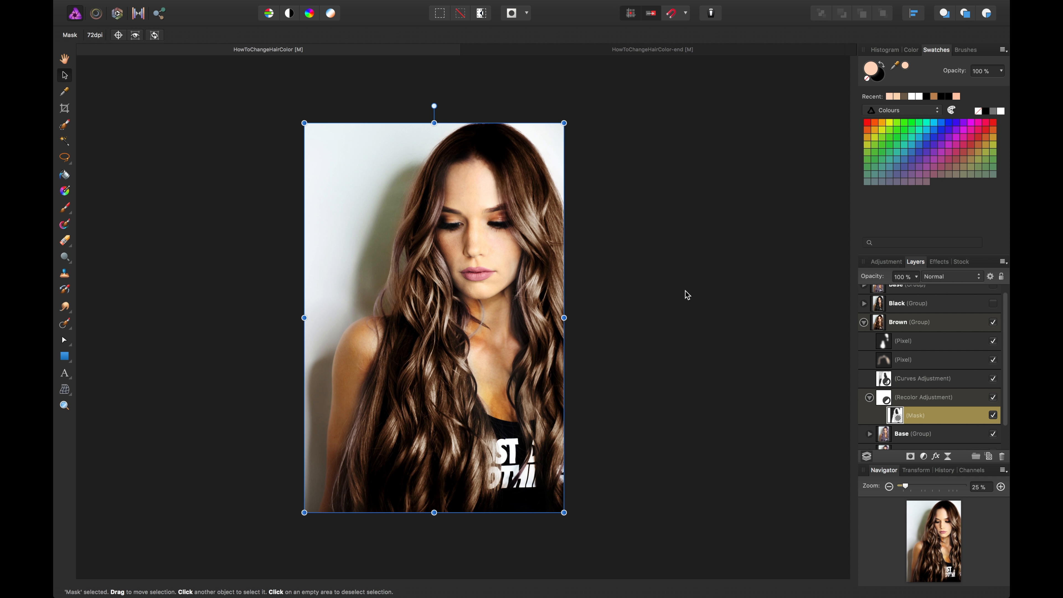
pyautogui.click(865, 326)
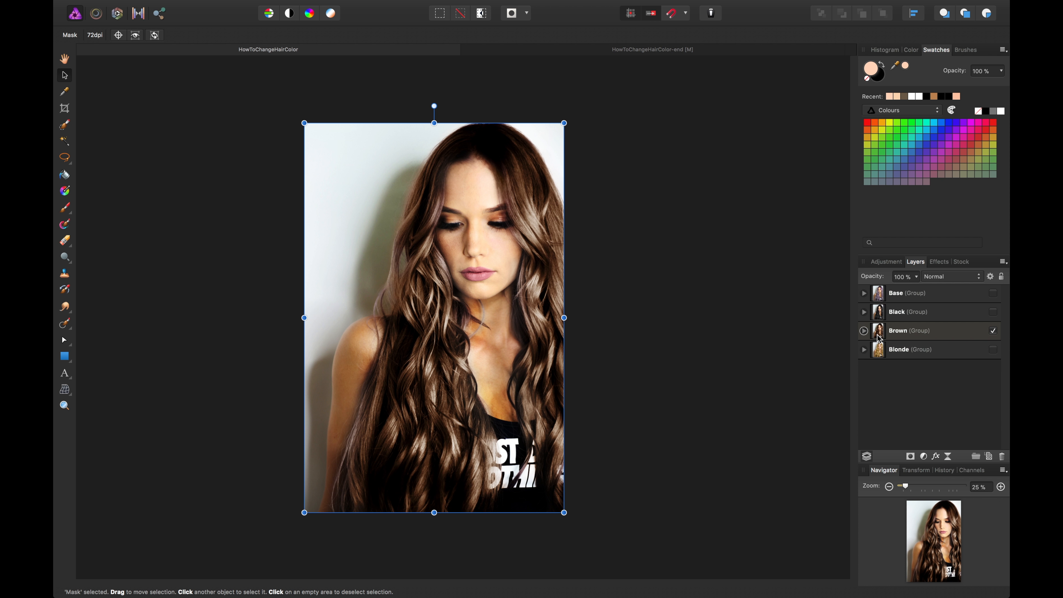
pyautogui.click(993, 330)
pyautogui.click(994, 350)
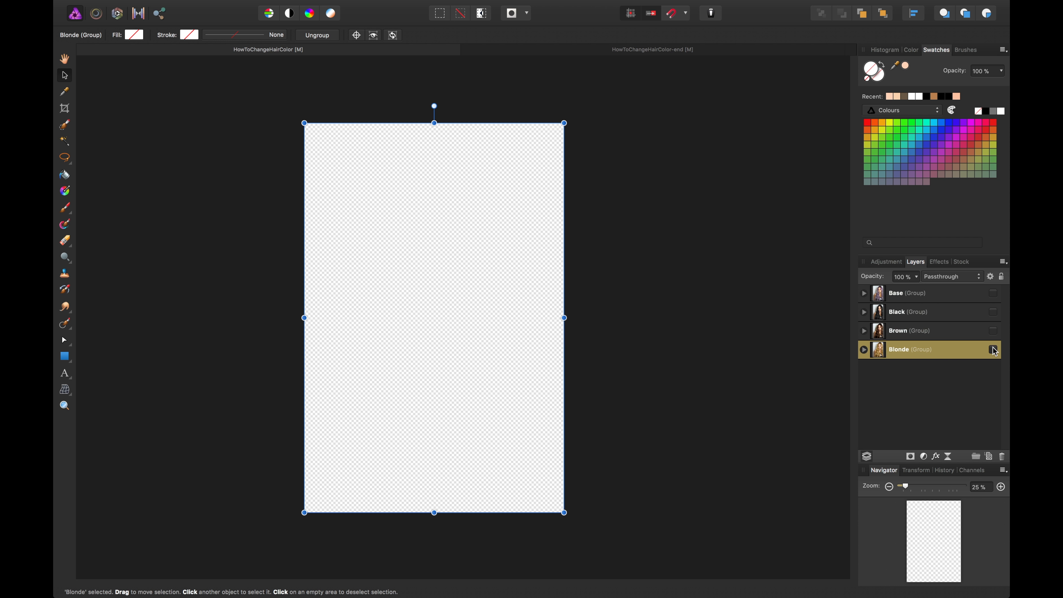
pyautogui.click(994, 350)
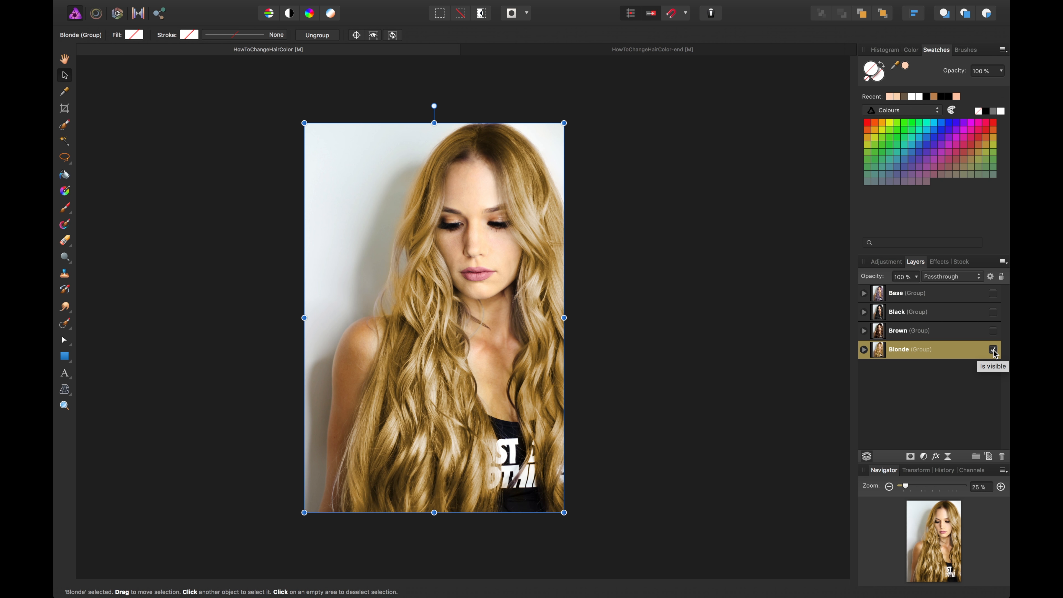
# Step: Brighten the Blonde group's Curves Adjustment by raising the upper curve node slightly
pyautogui.click(864, 350)
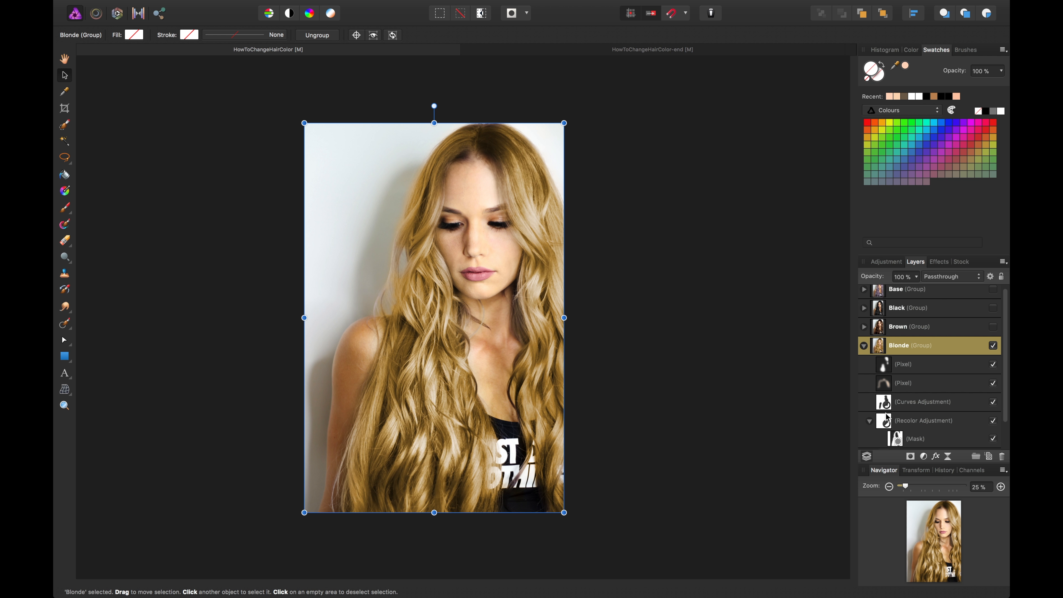
pyautogui.doubleClick(884, 403)
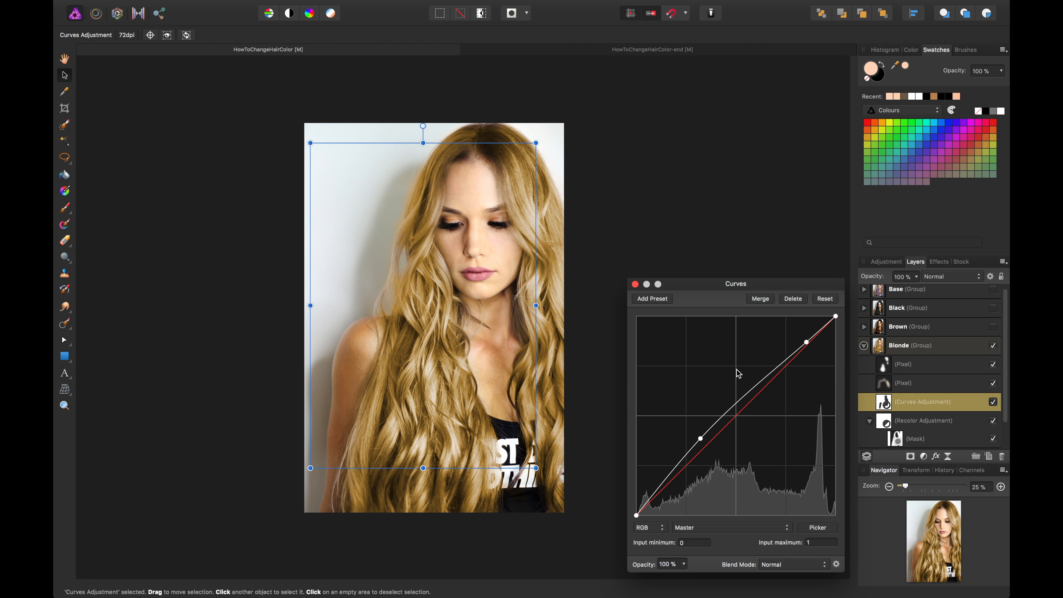
pyautogui.click(809, 347)
pyautogui.moveTo(811, 350)
pyautogui.mouseDown()
pyautogui.moveTo(809, 360)
pyautogui.moveTo(802, 335)
pyautogui.moveTo(808, 345)
pyautogui.mouseUp()
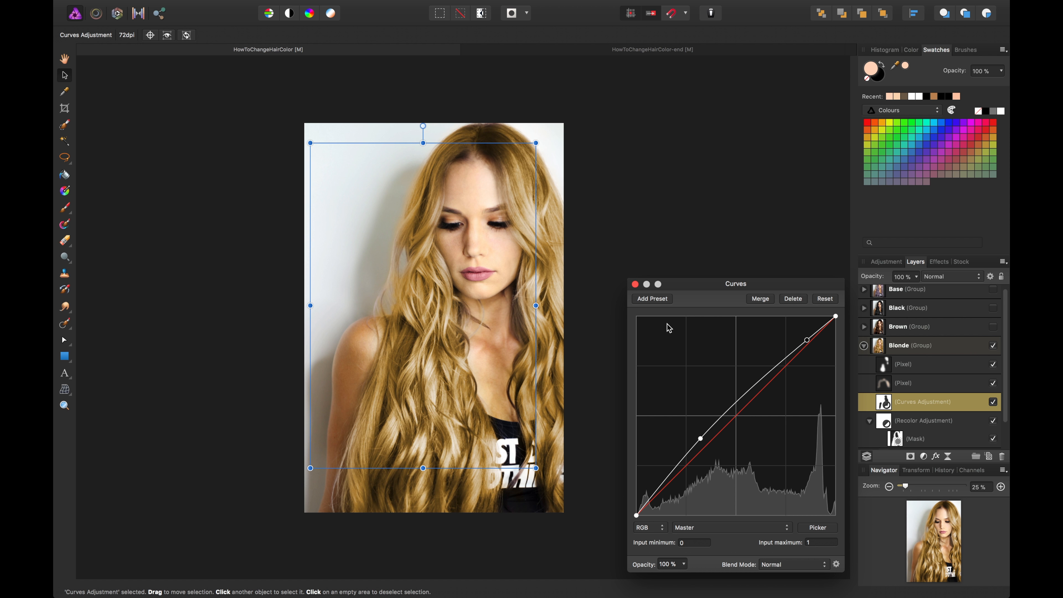
pyautogui.click(635, 284)
# Step: Lower the saturation of the Blonde group's Recolor Adjustment to 39%
pyautogui.doubleClick(884, 423)
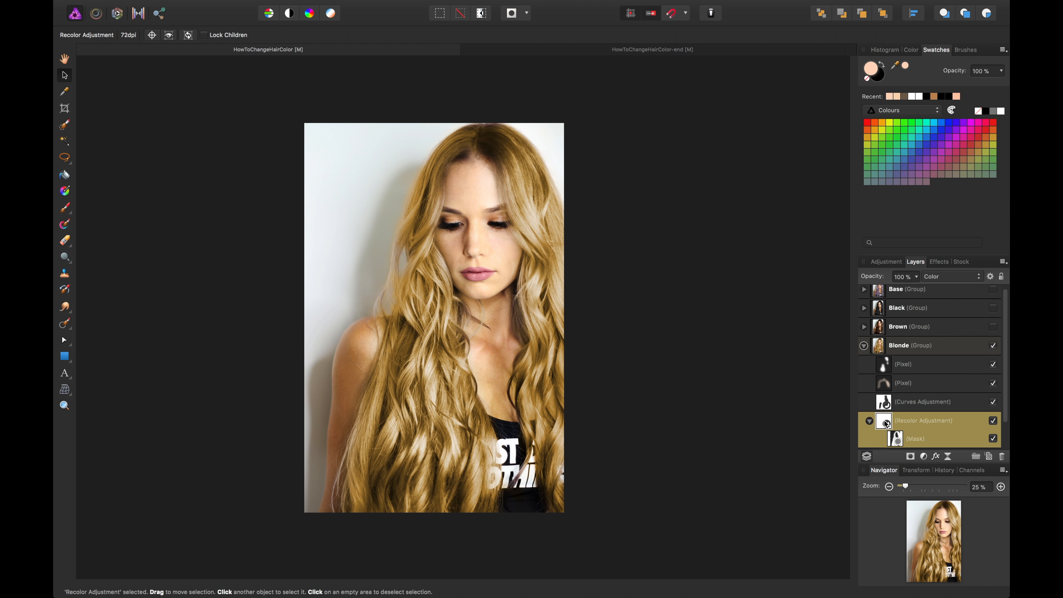
pyautogui.moveTo(715, 542); pyautogui.dragTo(701, 552)
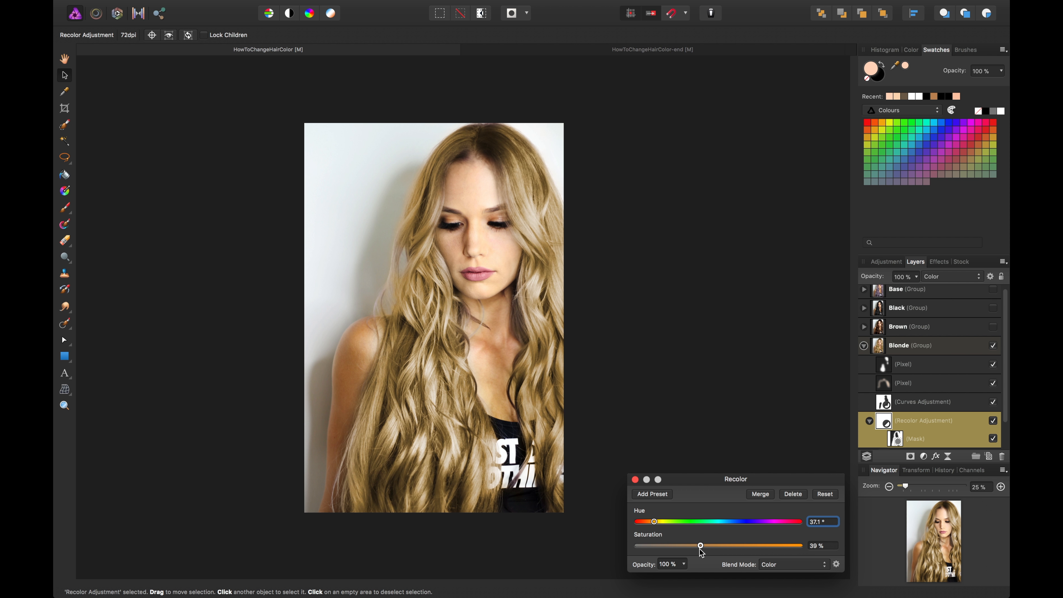
pyautogui.click(635, 480)
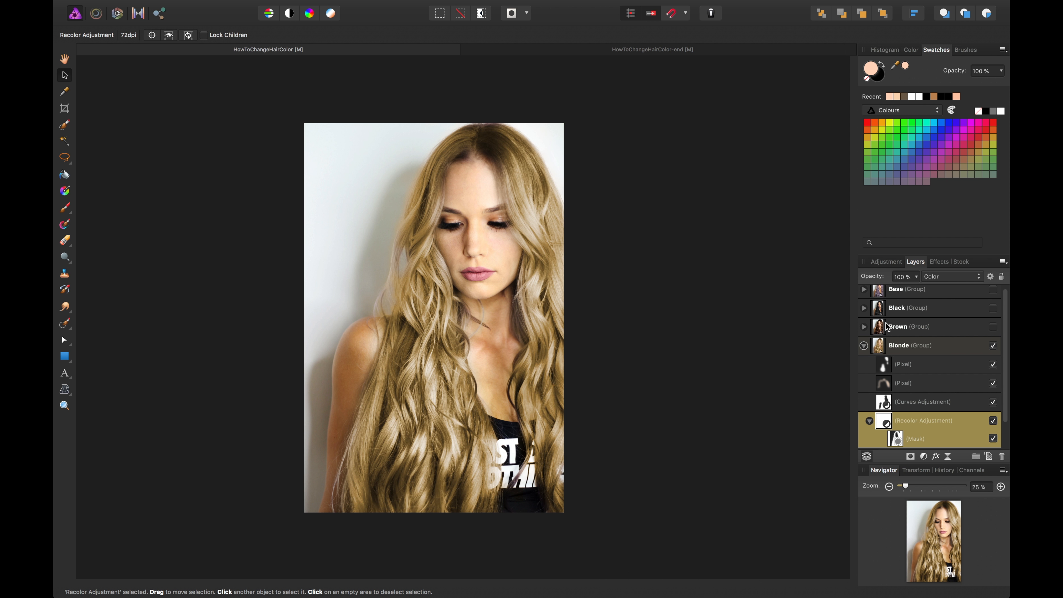
# Step: Collapse the Blonde group, clear the layer selection and save the document
pyautogui.click(864, 345)
pyautogui.click(659, 294)
pyautogui.press('super+s')
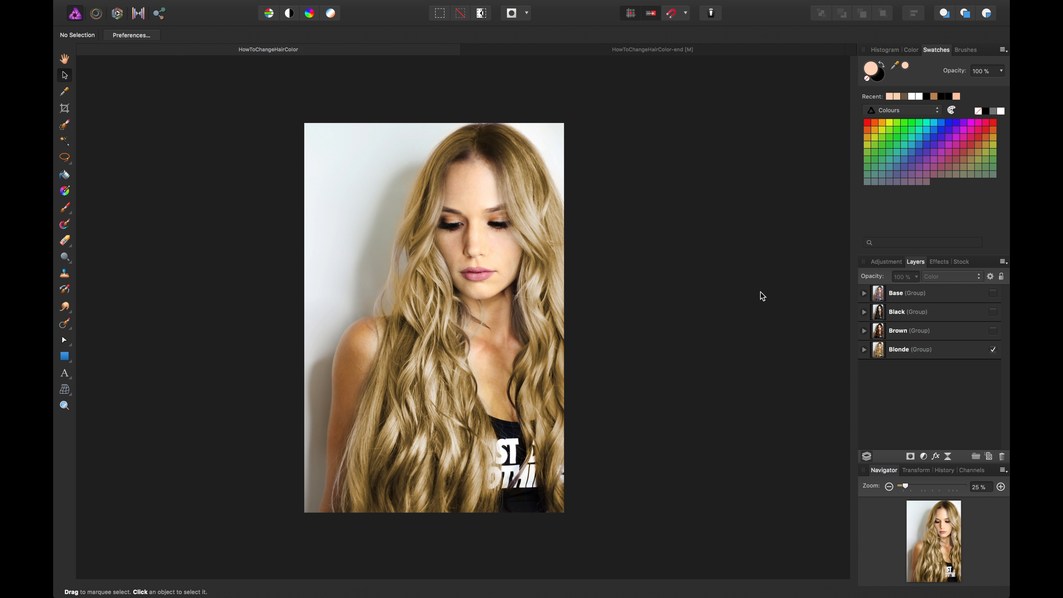
# Step: Compare the hair color versions by showing the Brown, Black and Base groups one at a time
pyautogui.click(993, 349)
pyautogui.click(993, 331)
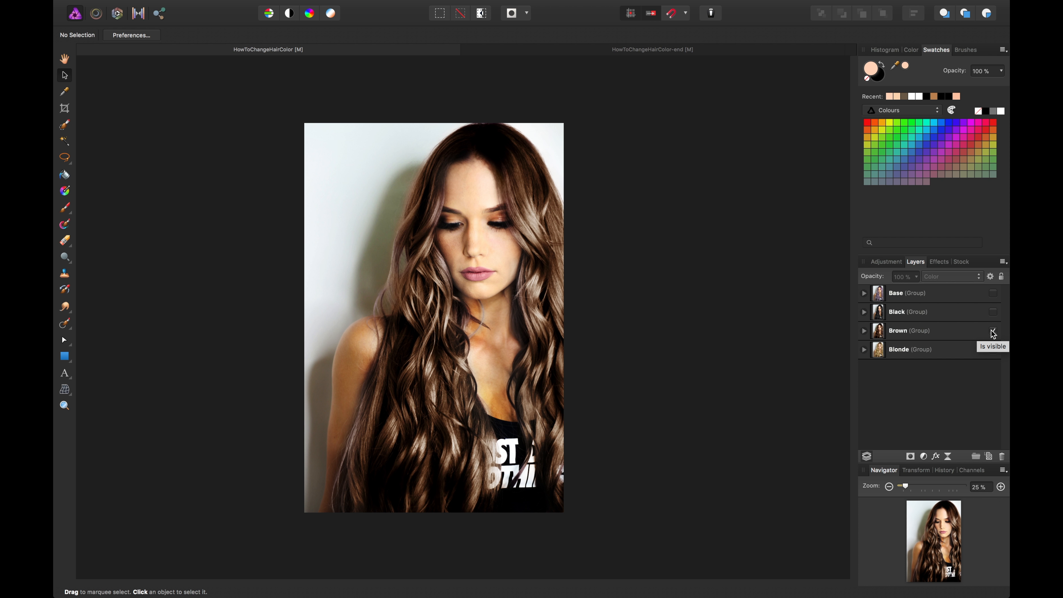
pyautogui.click(993, 331)
pyautogui.click(993, 312)
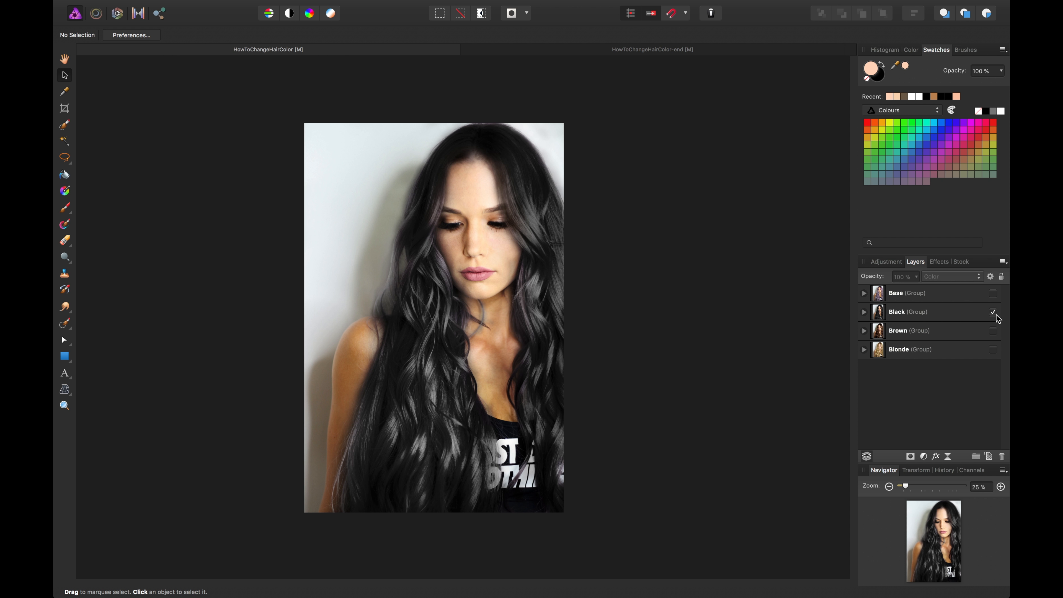
pyautogui.click(993, 312)
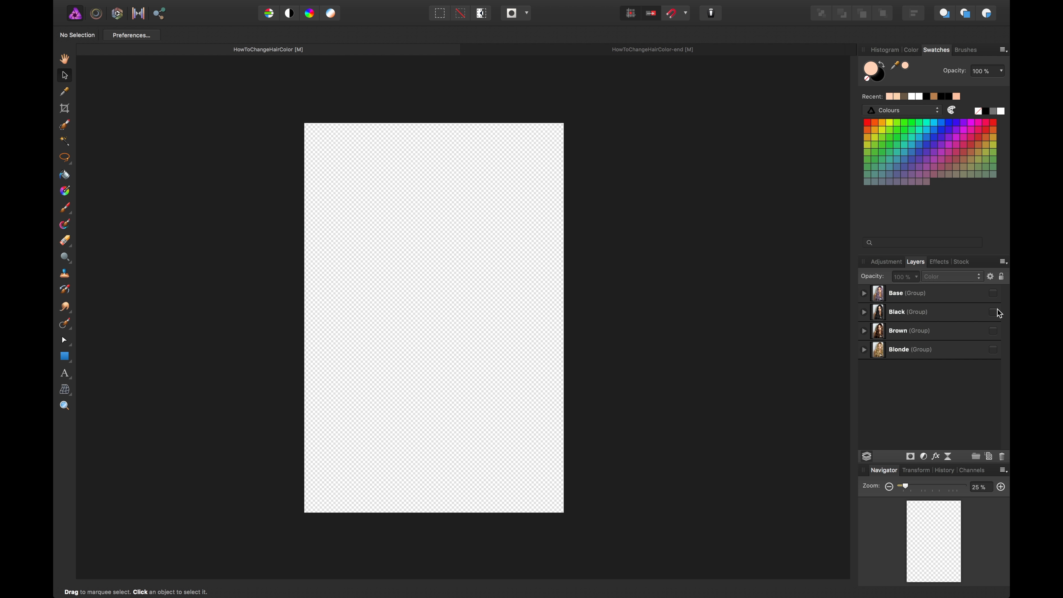
pyautogui.click(993, 294)
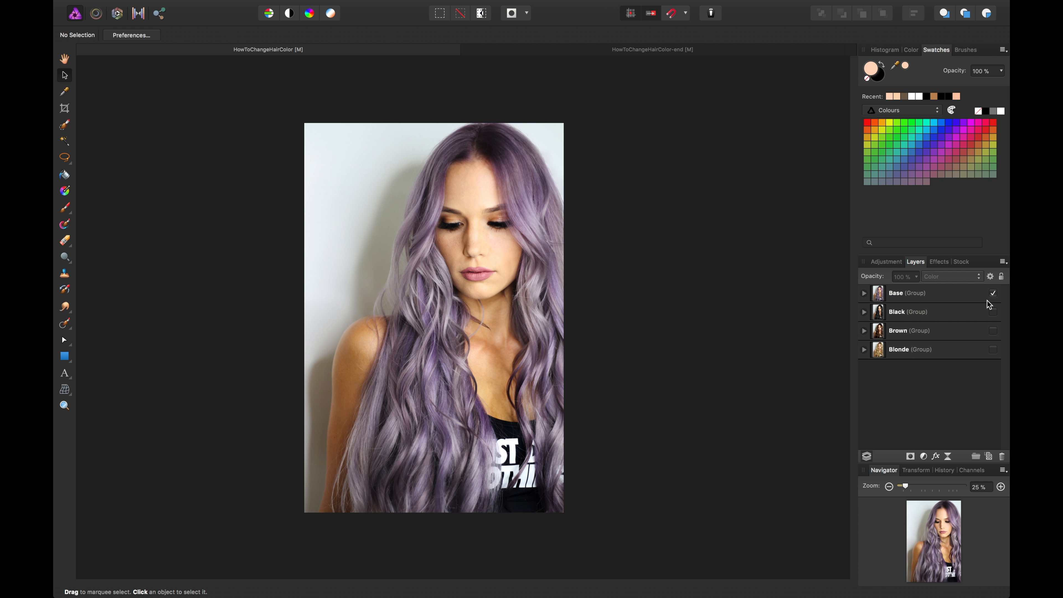